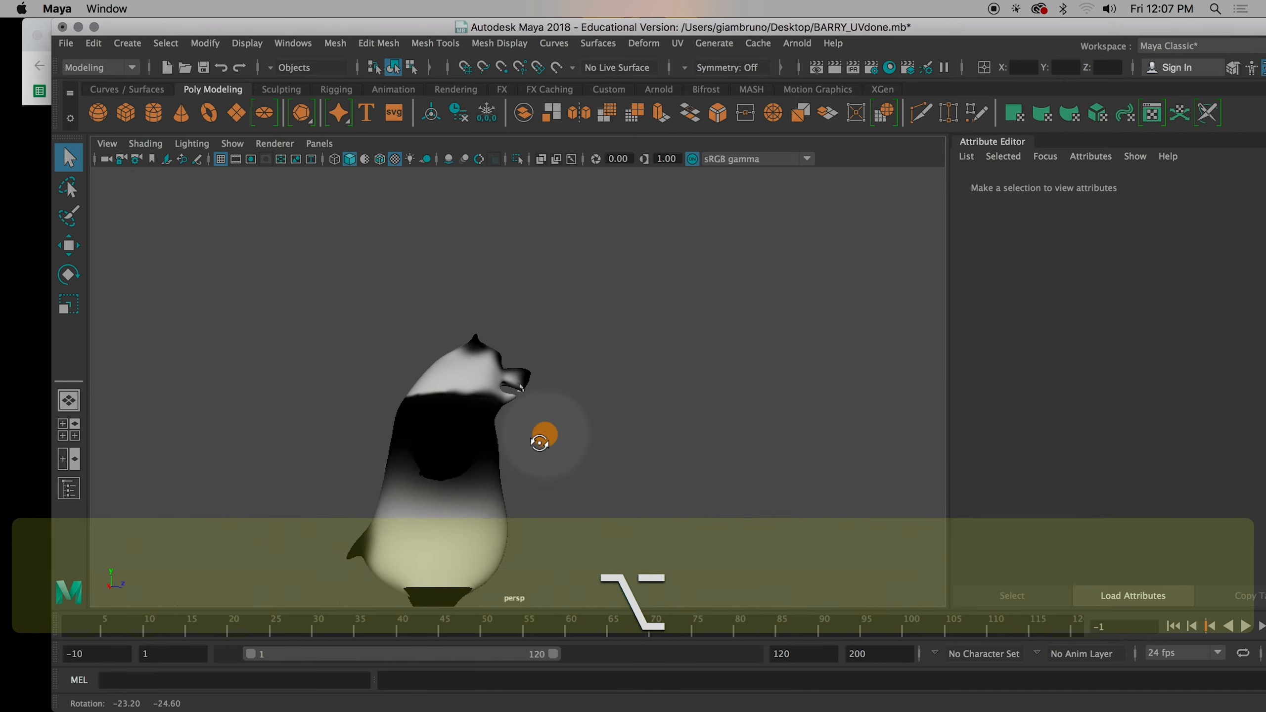
# Step: Examine the panda-textured bear model from the front, side and back
pyautogui.keyDown('alt'); pyautogui.moveTo(395, 458); pyautogui.dragTo(546, 452, button='right'); pyautogui.keyUp('alt')
pyautogui.keyDown('alt'); pyautogui.moveTo(550, 458); pyautogui.dragTo(457, 455); pyautogui.keyUp('alt')
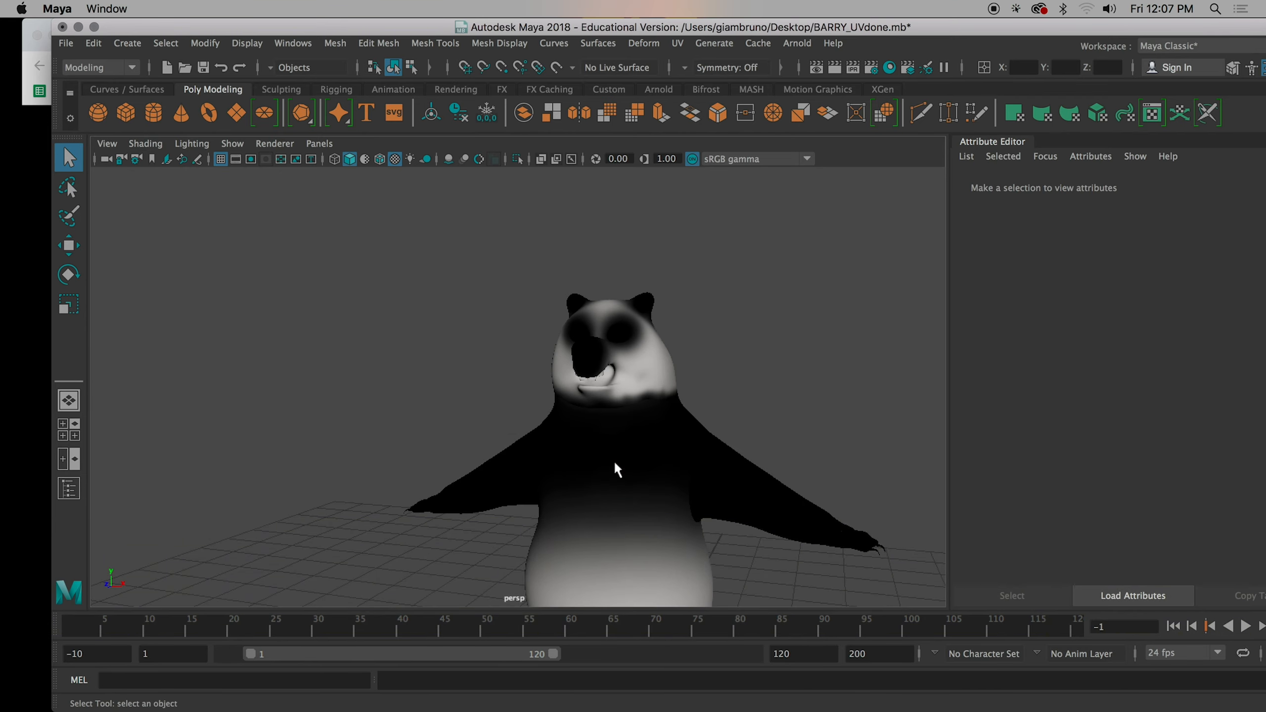
pyautogui.scroll(-3, 617, 473)
pyautogui.keyDown('alt'); pyautogui.moveTo(617, 473); pyautogui.dragTo(533, 399); pyautogui.keyUp('alt')
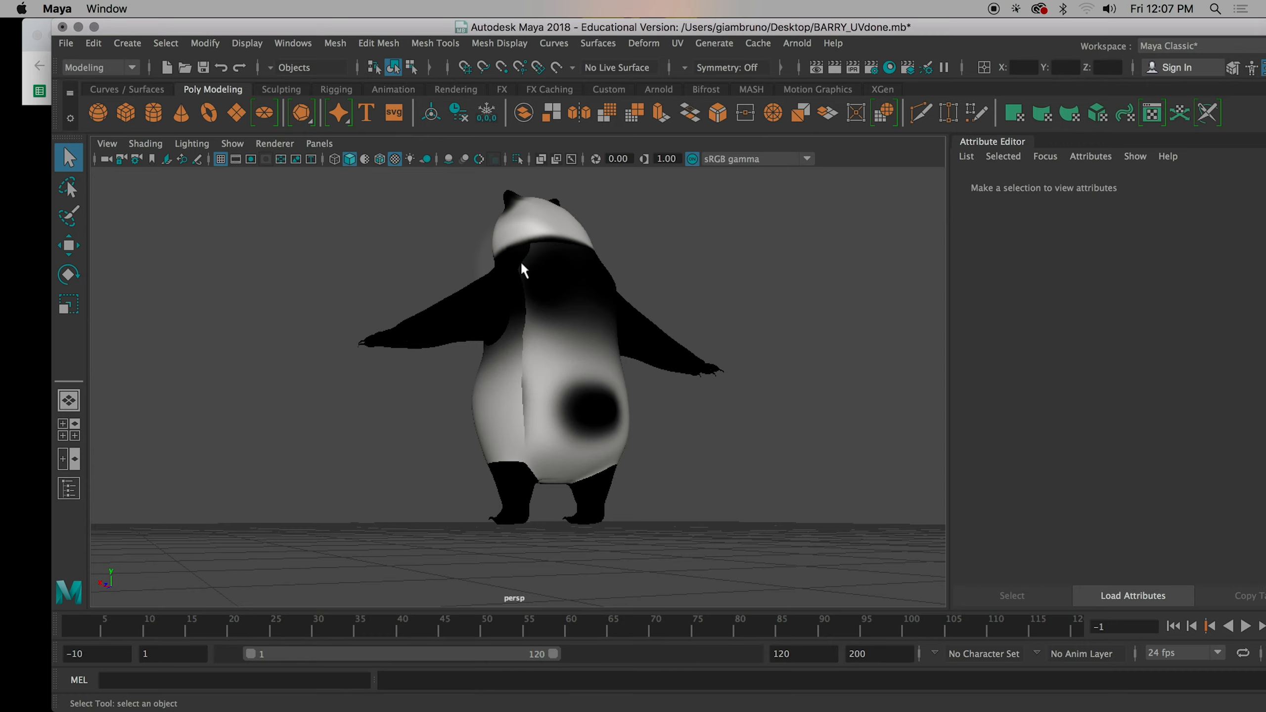
pyautogui.keyDown('alt'); pyautogui.moveTo(516, 376); pyautogui.dragTo(632, 429); pyautogui.keyUp('alt')
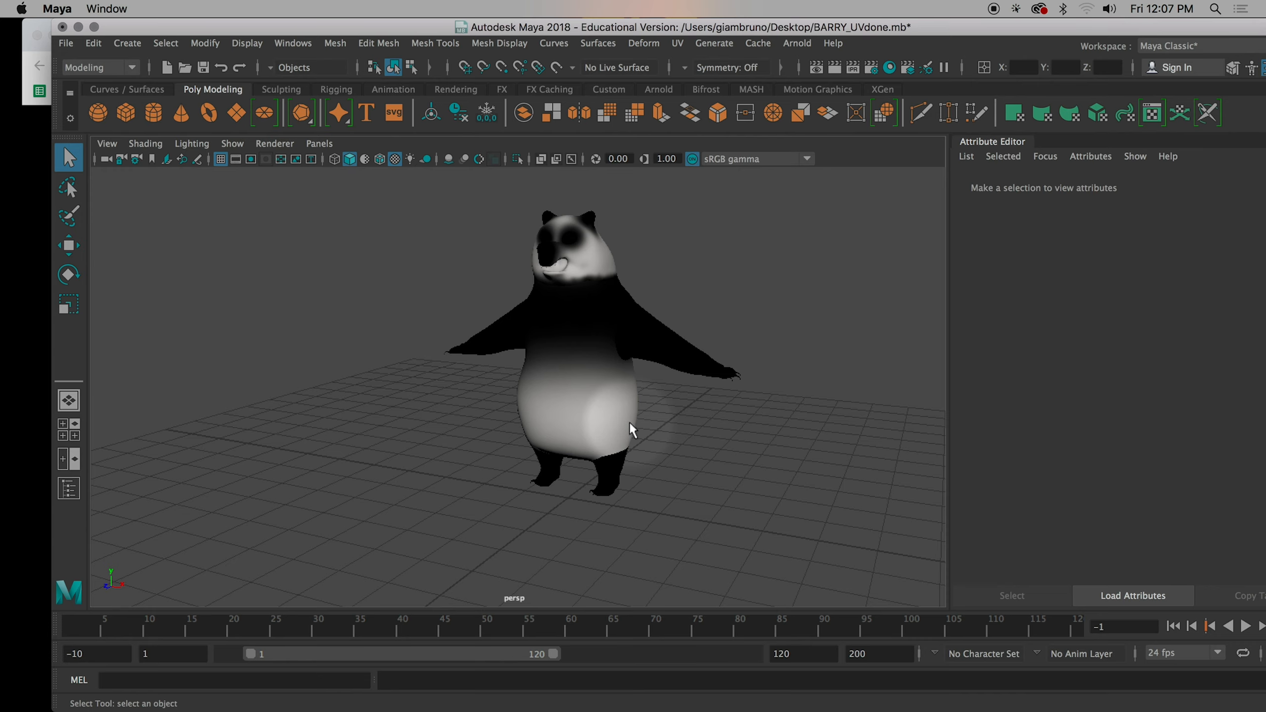
pyautogui.keyDown('alt'); pyautogui.moveTo(631, 430); pyautogui.dragTo(613, 476); pyautogui.keyUp('alt')
# Step: Select the bear model and replace its material's color texture image with BrownBarry.psd from the Desktop
pyautogui.click(517, 453)
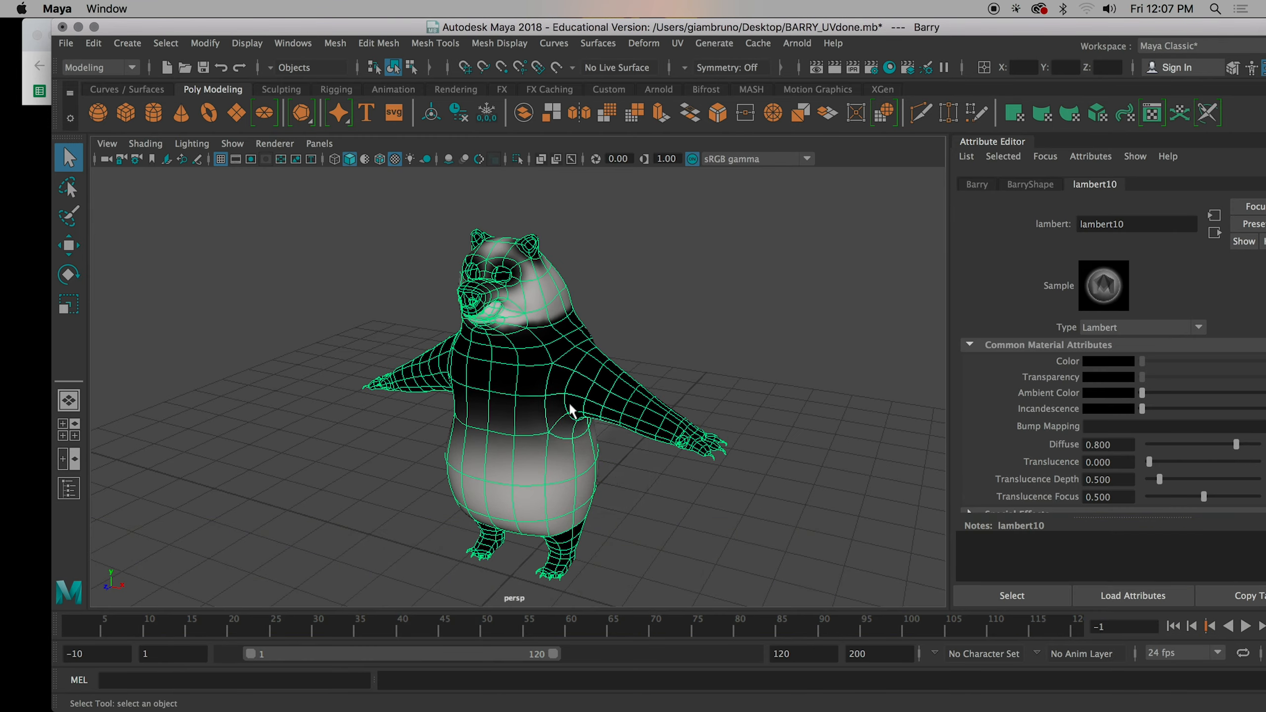
pyautogui.click(740, 315)
pyautogui.click(569, 357)
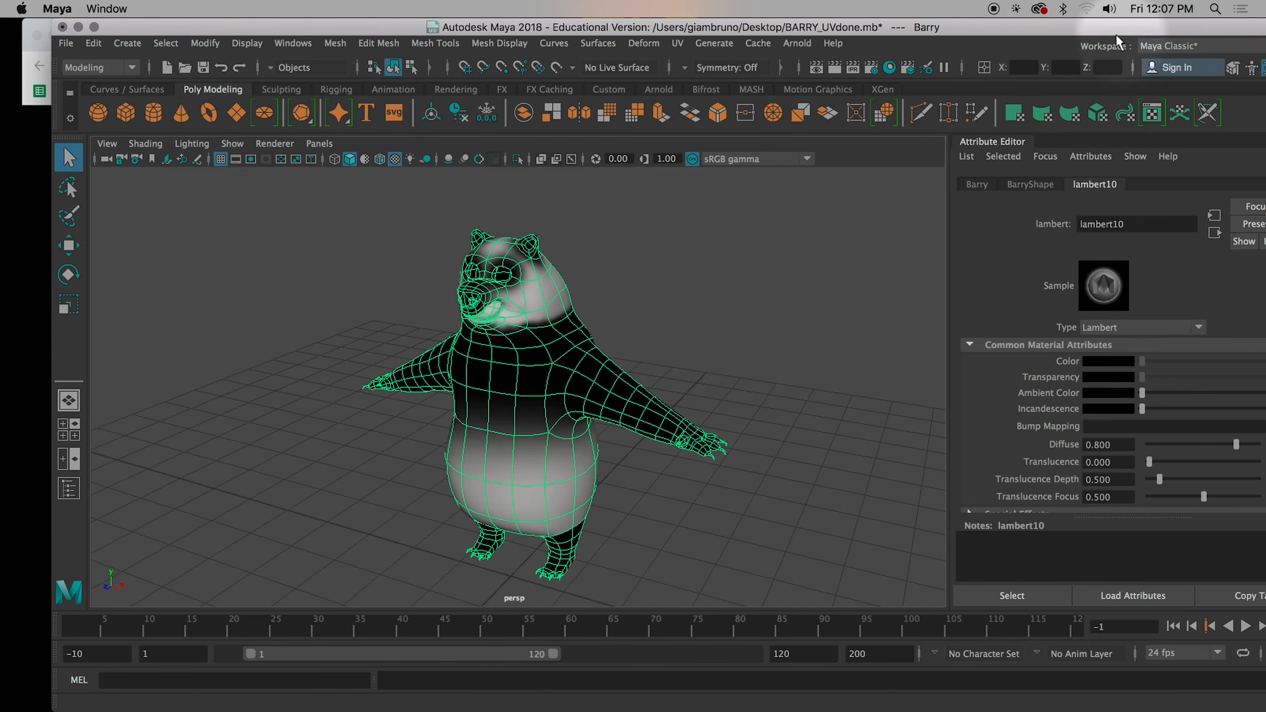
pyautogui.moveTo(1102, 26); pyautogui.dragTo(1013, 27)
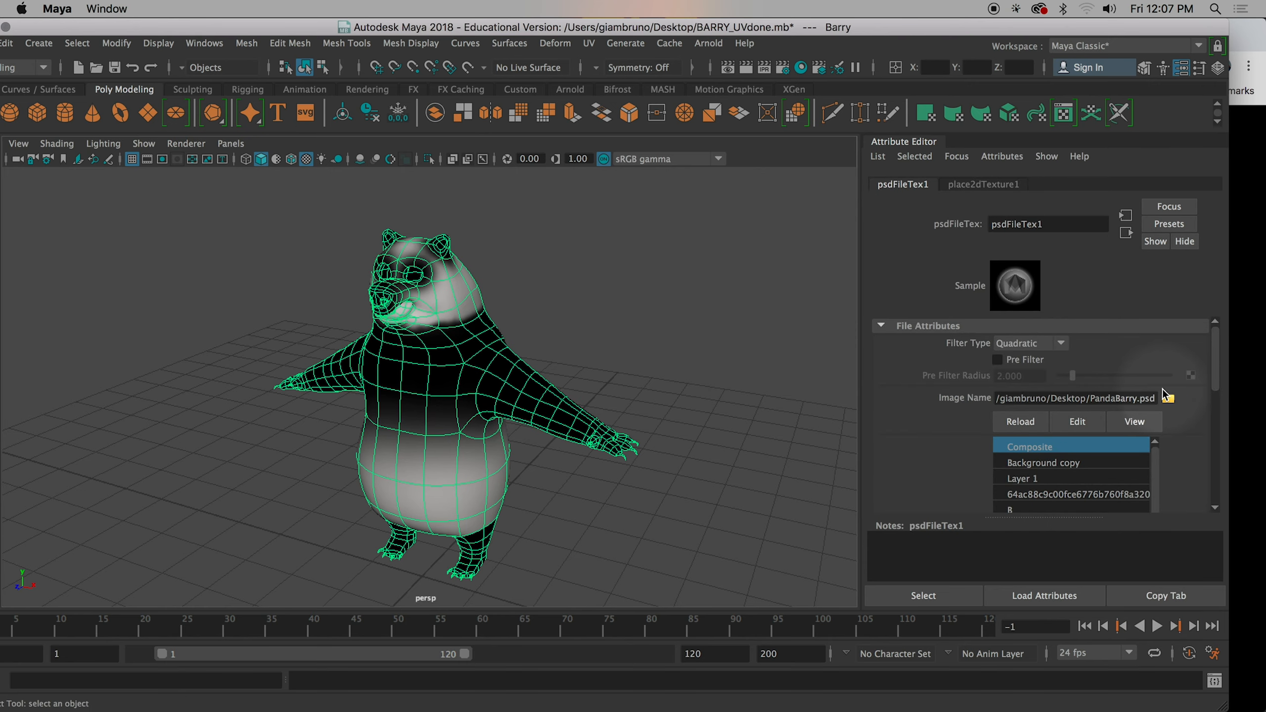
pyautogui.click(1168, 399)
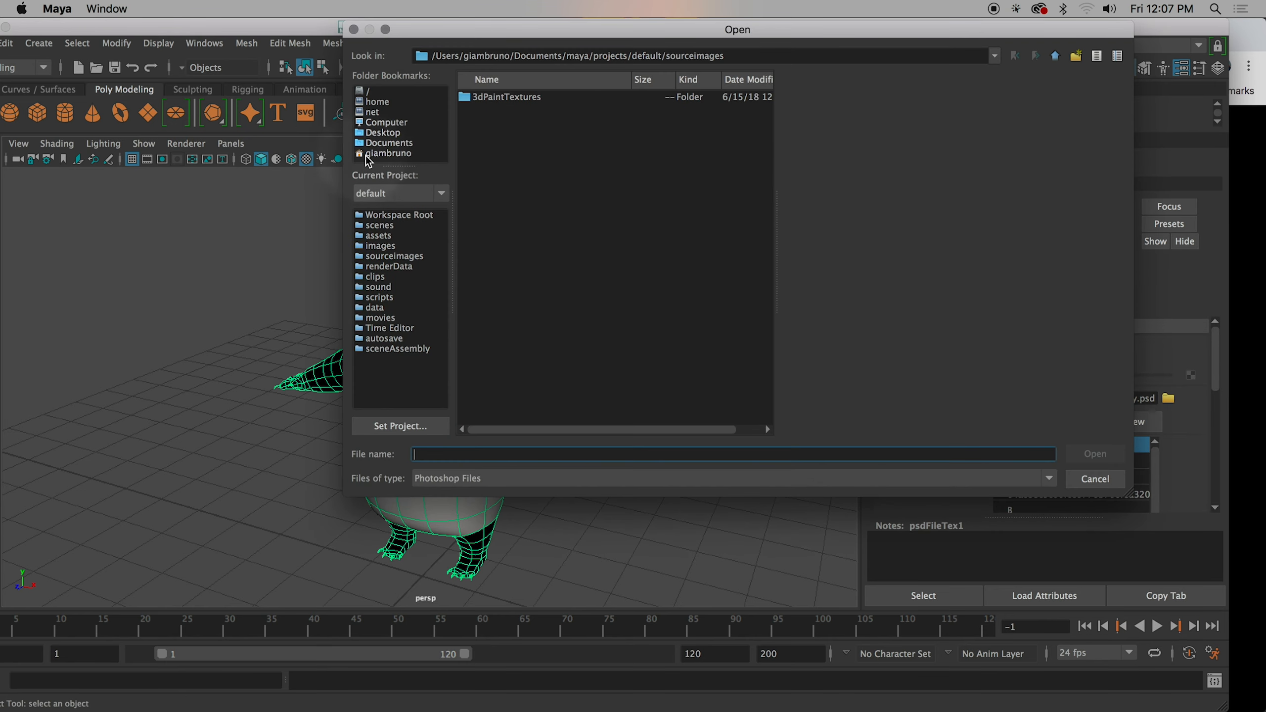
pyautogui.click(384, 132)
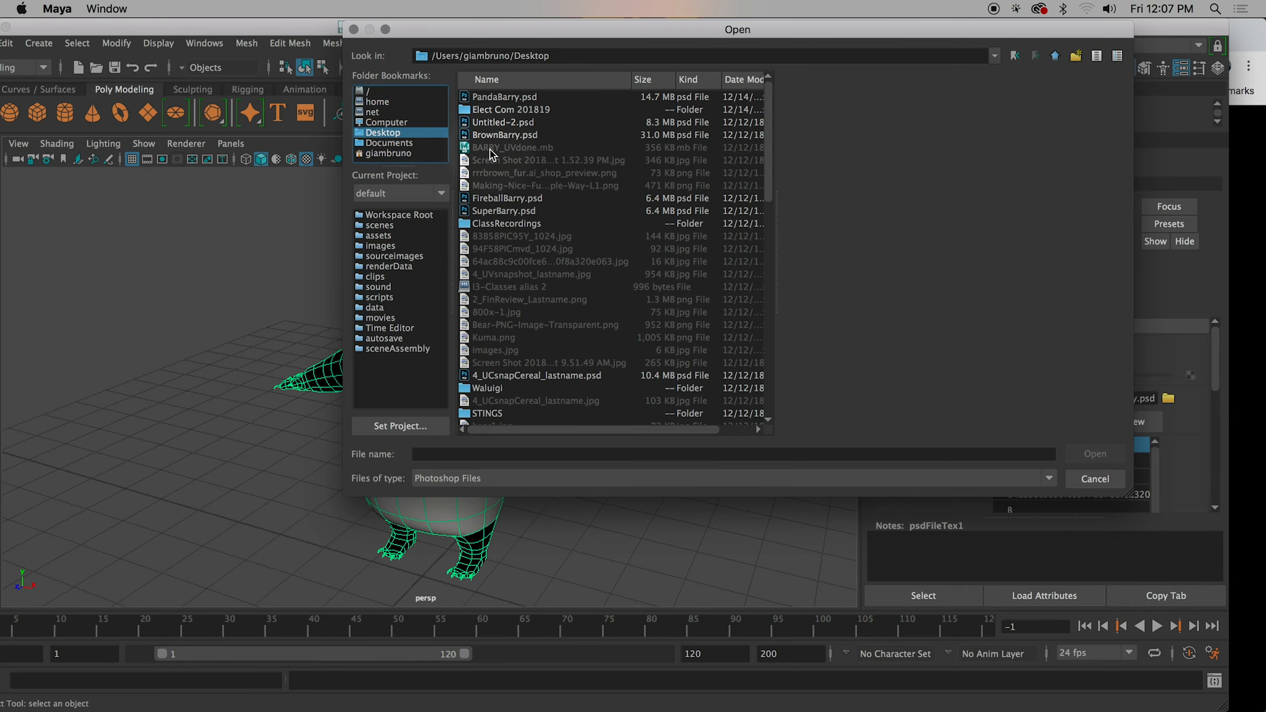
pyautogui.click(504, 134)
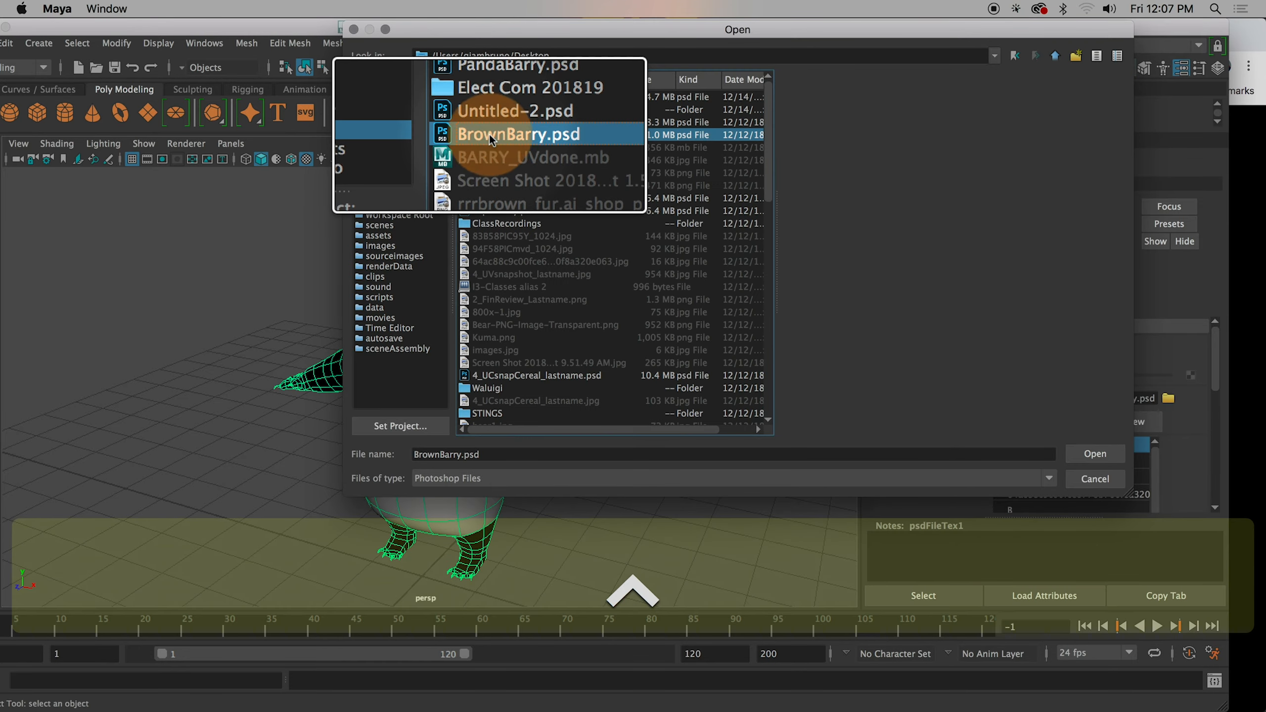
pyautogui.click(1095, 455)
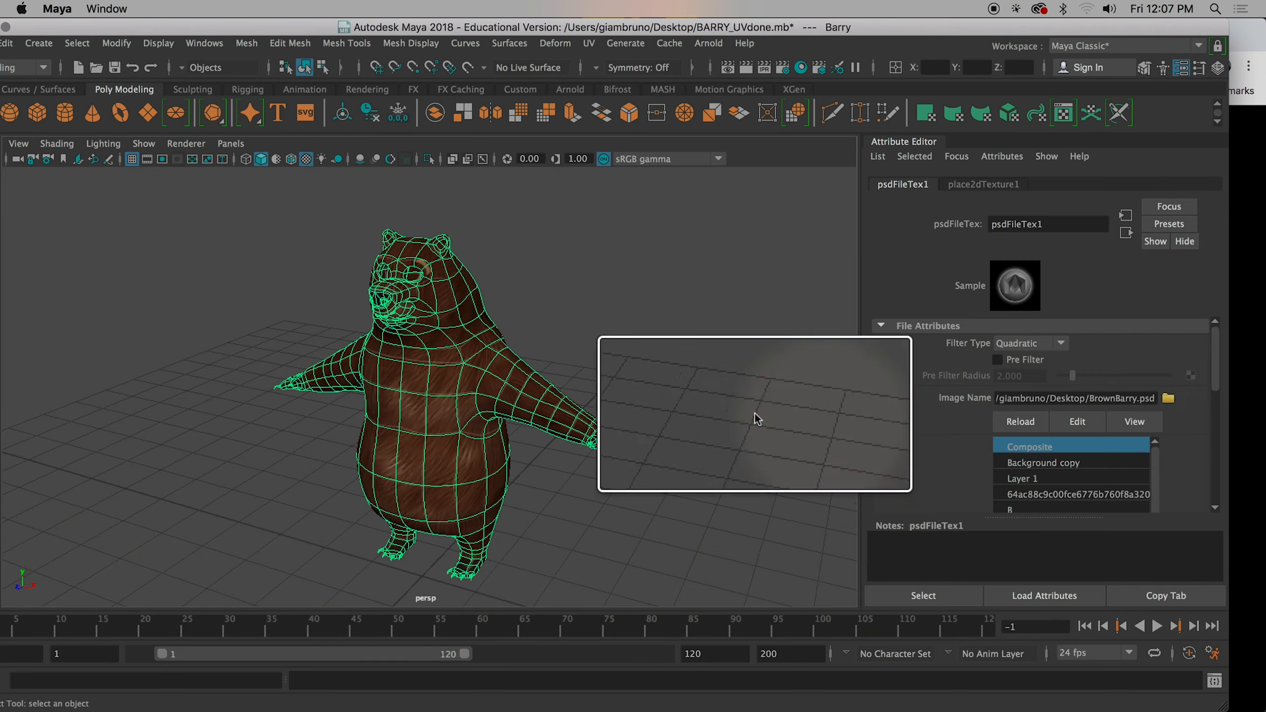
# Step: Deselect the bear model and inspect the brown fur texture with its UV wireframe lines up close
pyautogui.click(673, 474)
pyautogui.keyDown('alt'); pyautogui.moveTo(673, 474); pyautogui.dragTo(625, 478); pyautogui.keyUp('alt')
pyautogui.keyDown('alt'); pyautogui.scroll(-5, 556, 391); pyautogui.keyUp('alt')
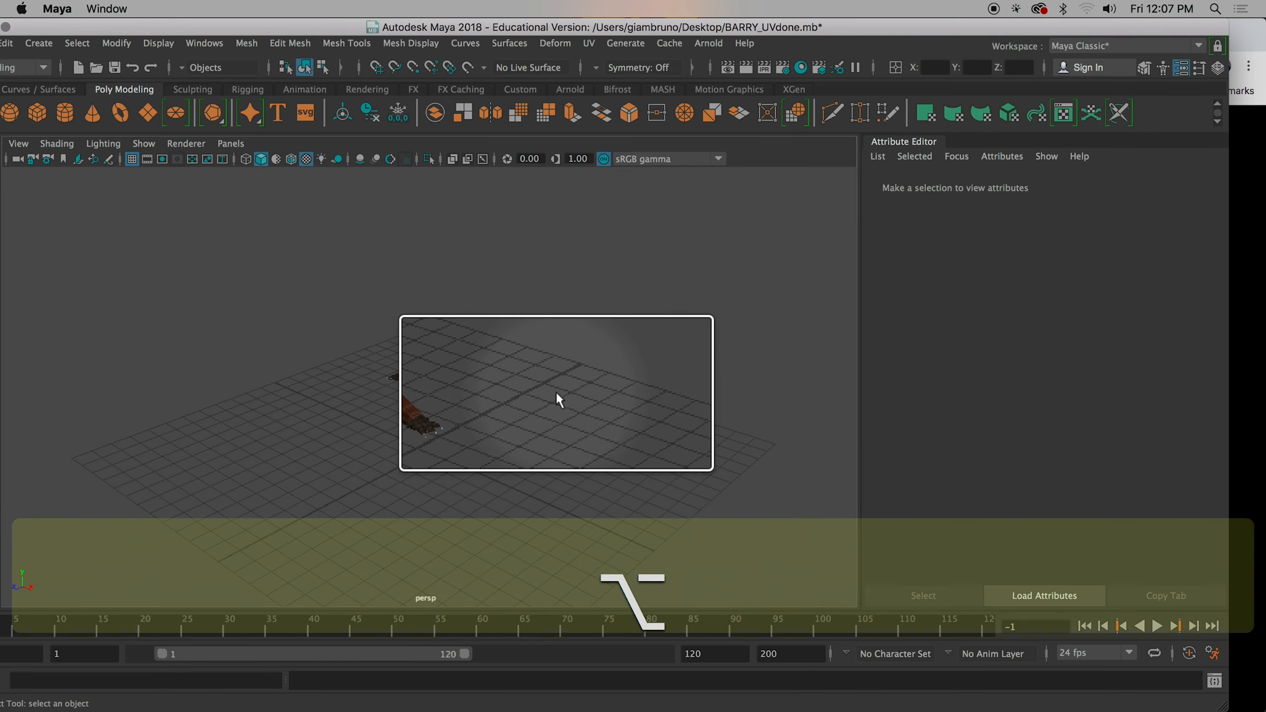
pyautogui.keyDown('alt'); pyautogui.scroll(3, 448, 408); pyautogui.keyUp('alt')
pyautogui.keyDown('ctrl'); pyautogui.scroll(-5, 463, 412); pyautogui.keyUp('ctrl')
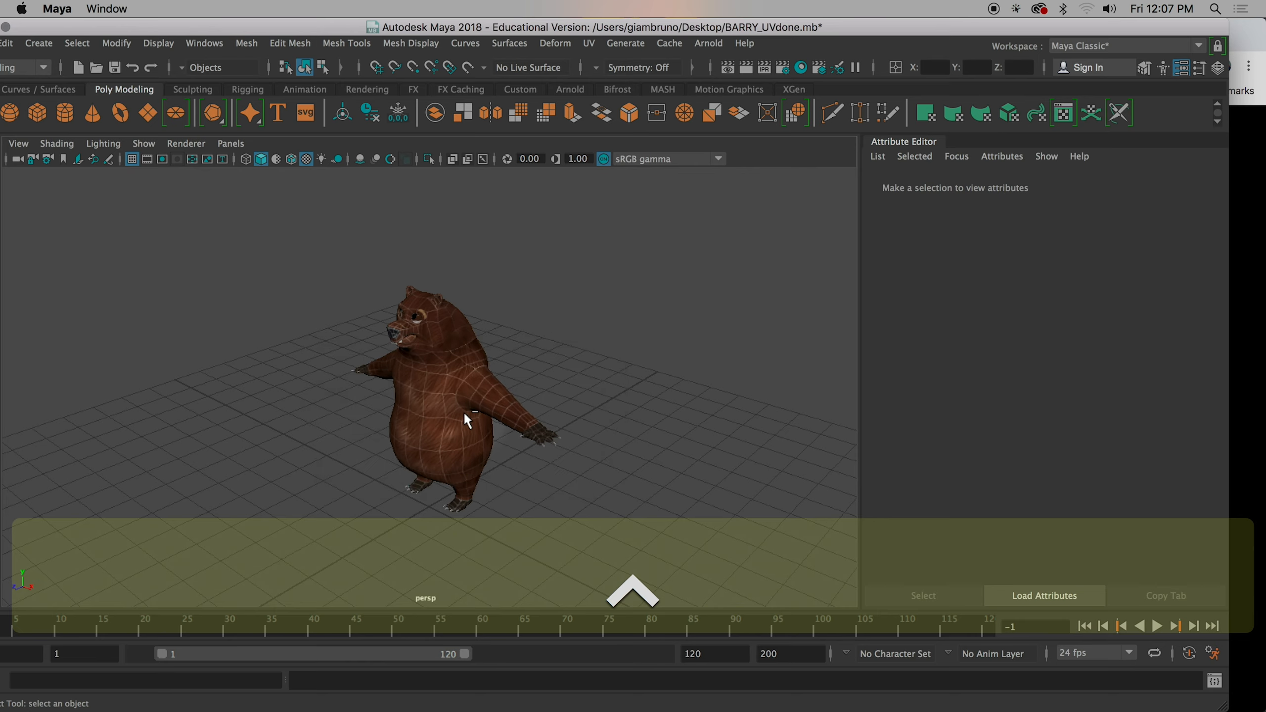
pyautogui.keyDown('alt'); pyautogui.moveTo(463, 412); pyautogui.dragTo(521, 462); pyautogui.keyUp('alt')
pyautogui.keyDown('alt'); pyautogui.scroll(3, 537, 444); pyautogui.keyUp('alt')
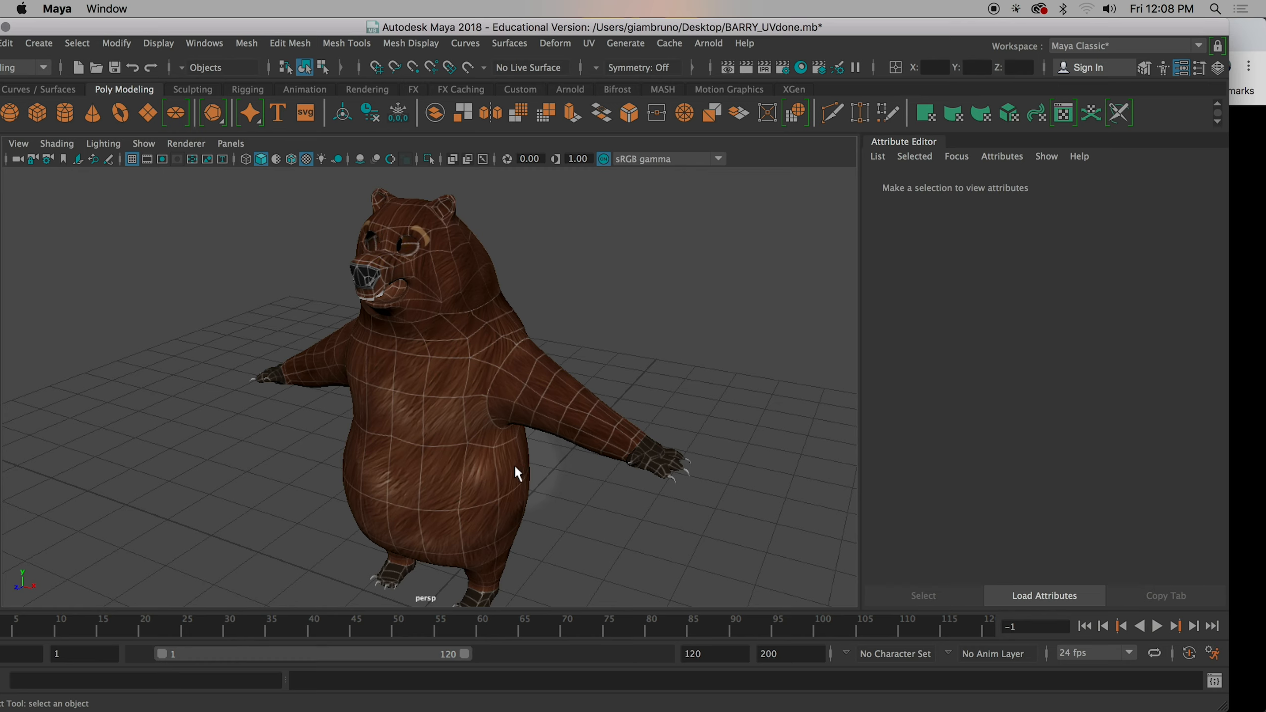
# Step: Switch to Photoshop, hide the Background copy layer in BrownBarry.psd, and save the file
pyautogui.moveTo(5, 314)
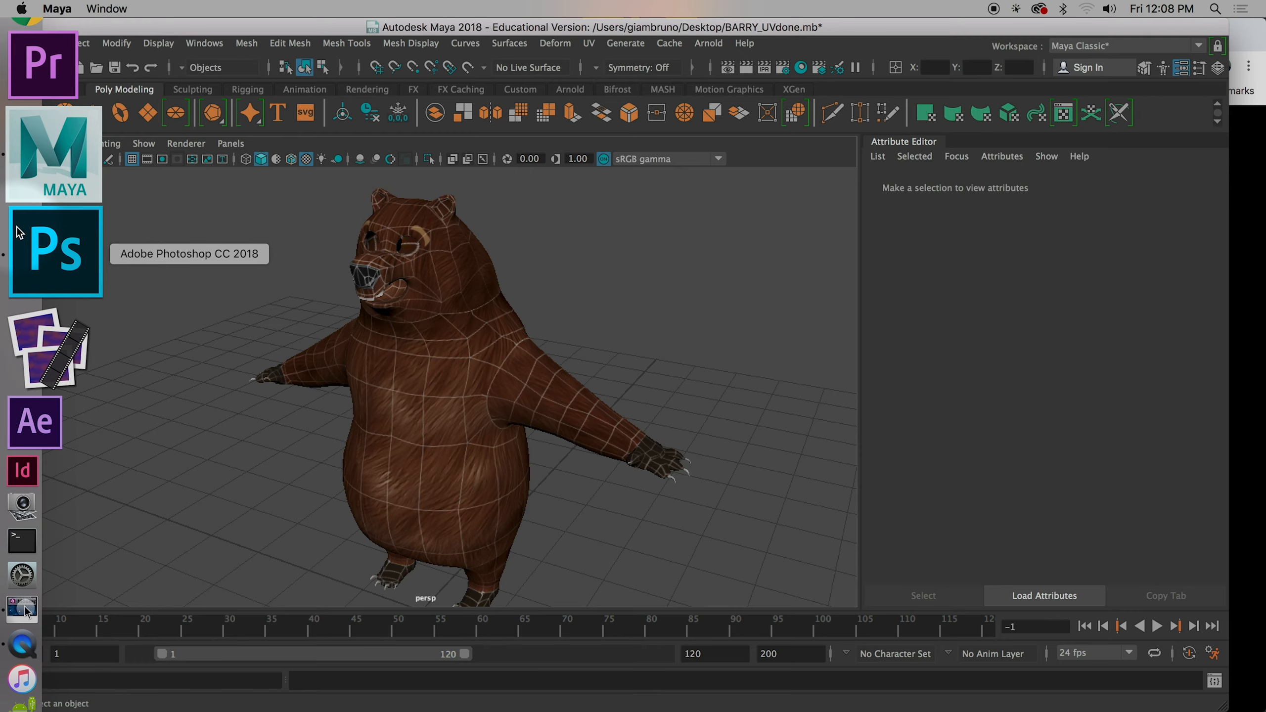
pyautogui.click(30, 236)
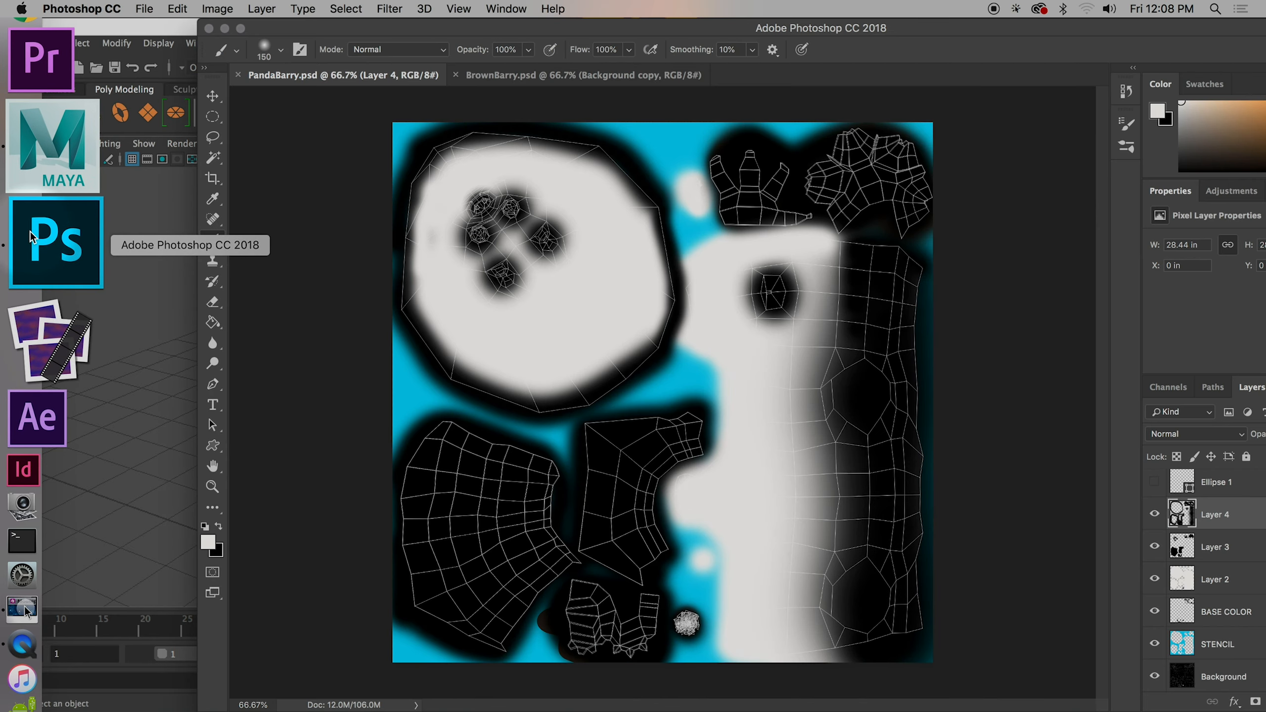
pyautogui.click(500, 76)
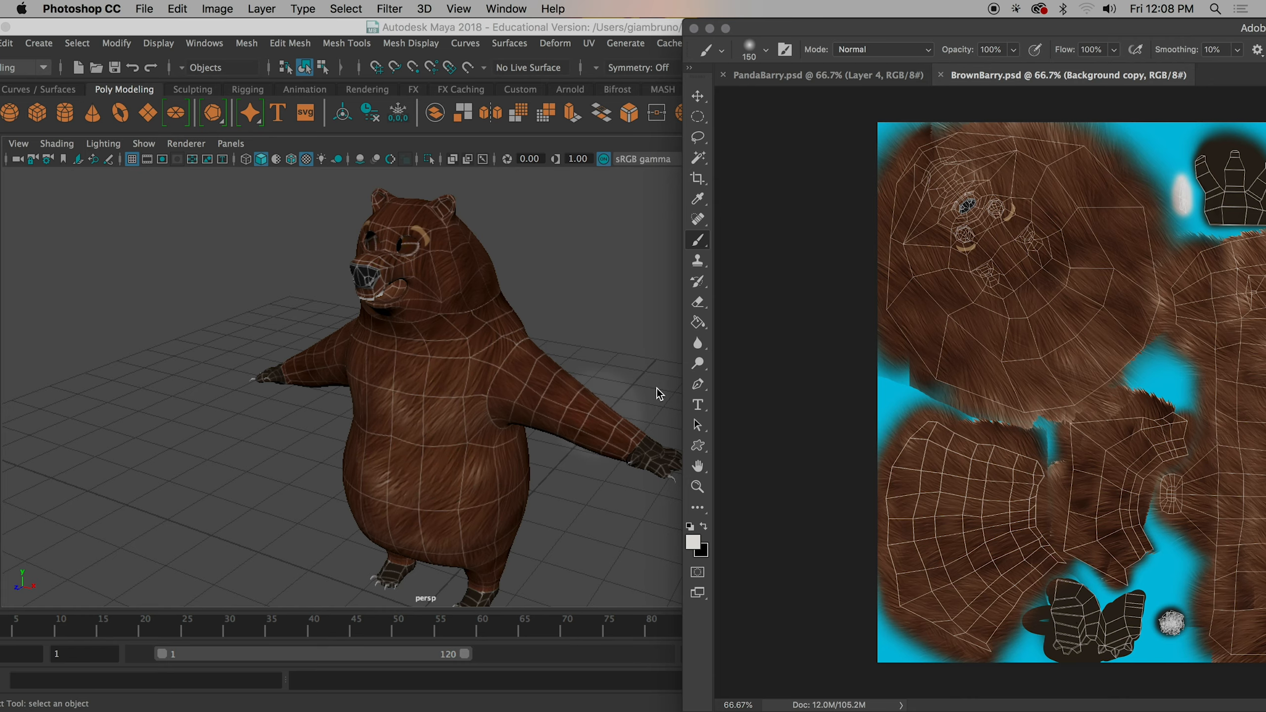
pyautogui.doubleClick(1043, 30)
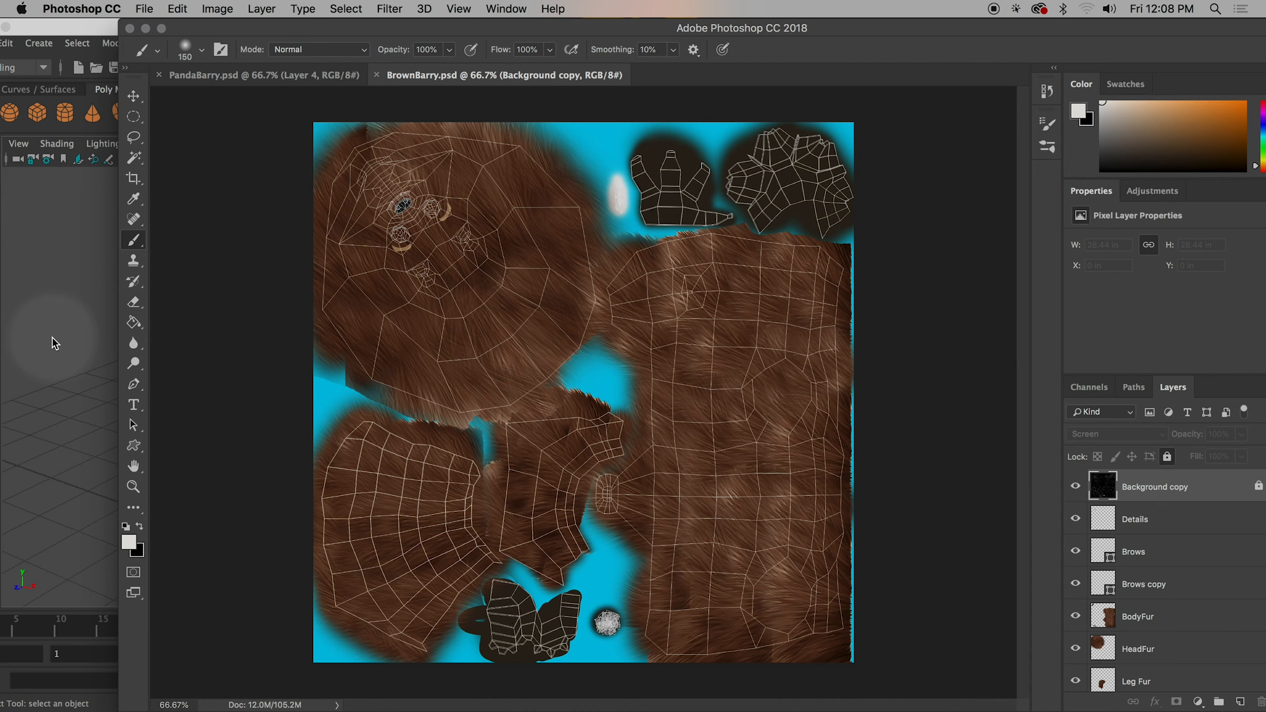
pyautogui.click(1076, 487)
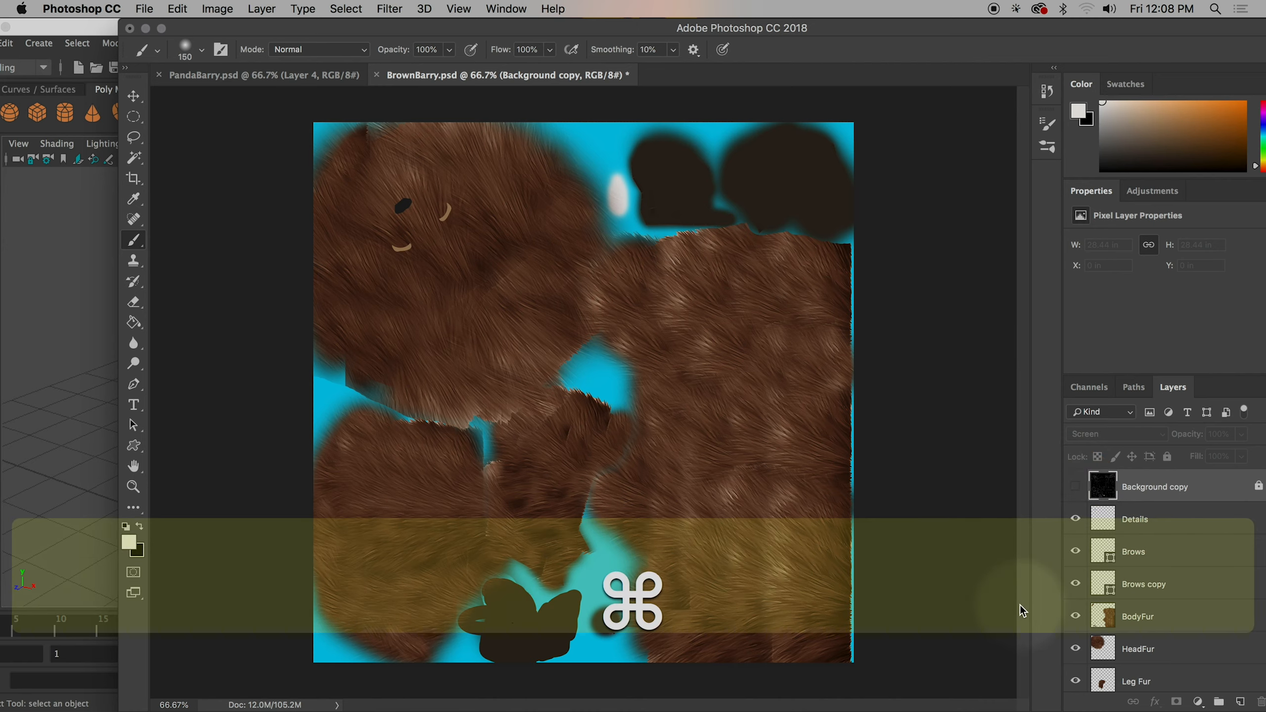
pyautogui.press('super+s')
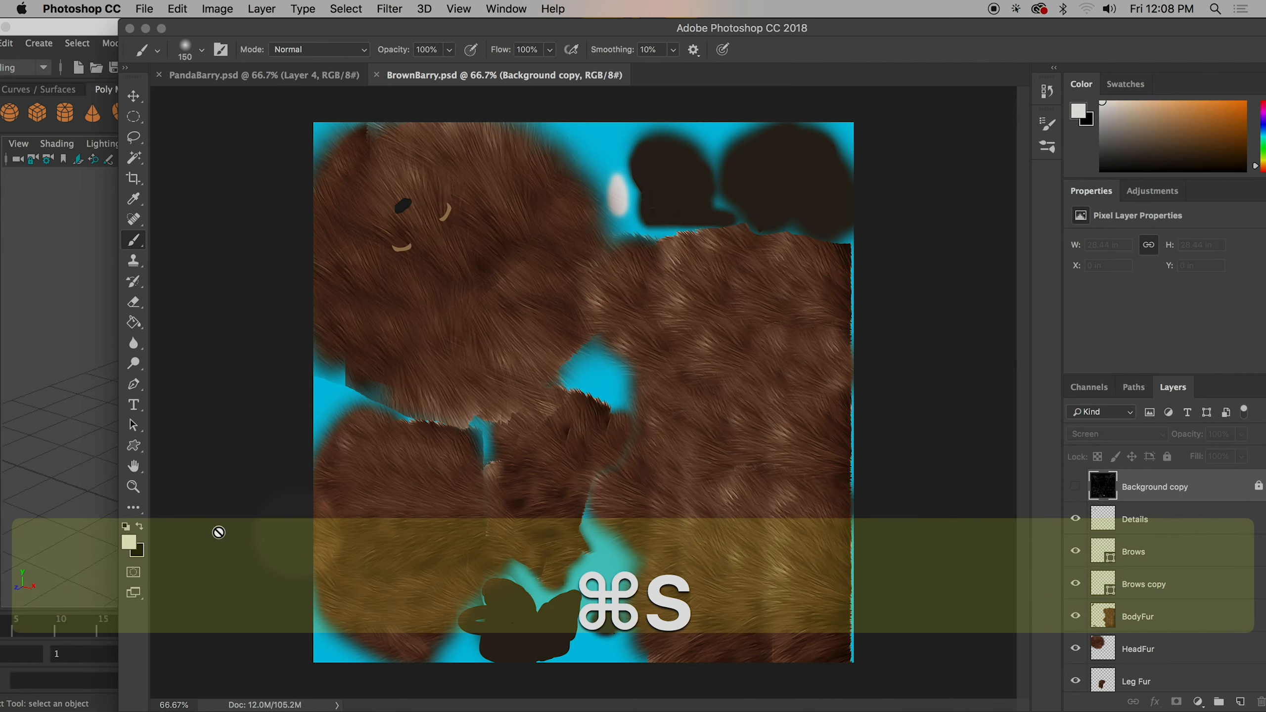
# Step: Switch to Maya and reload the BrownBarry.psd texture used for the bear material's color
pyautogui.click(43, 463)
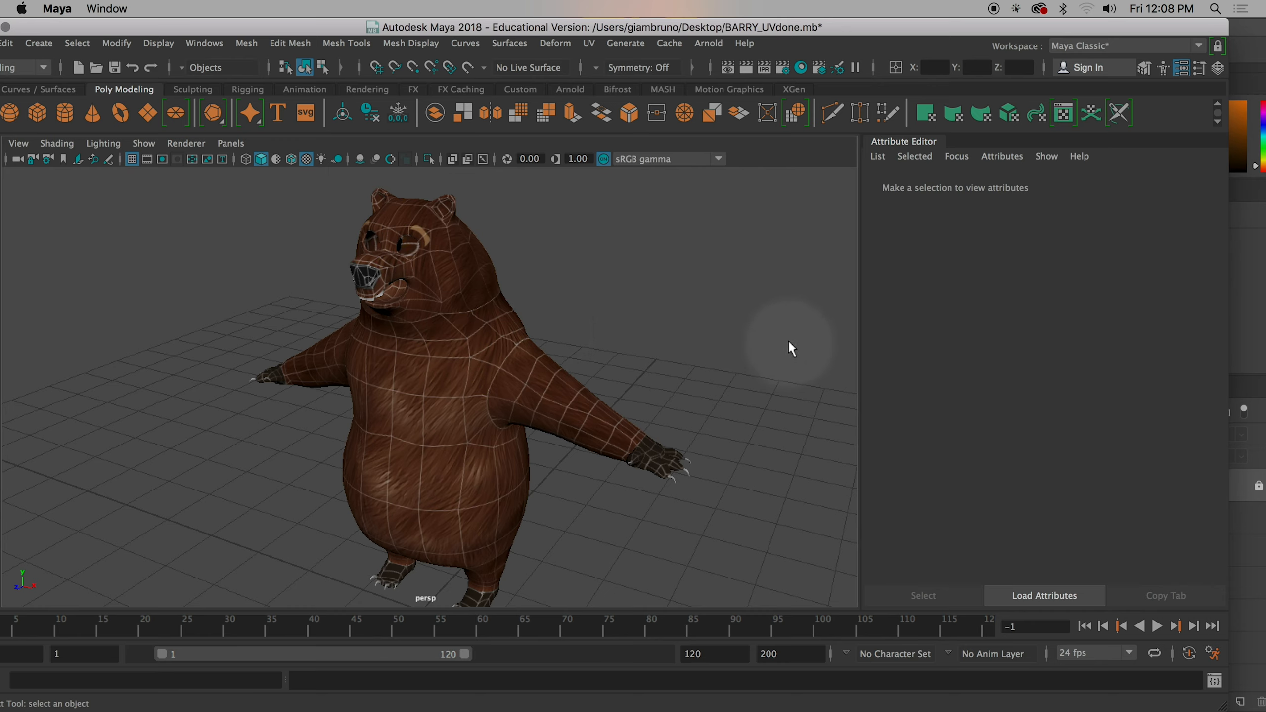
pyautogui.click(458, 368)
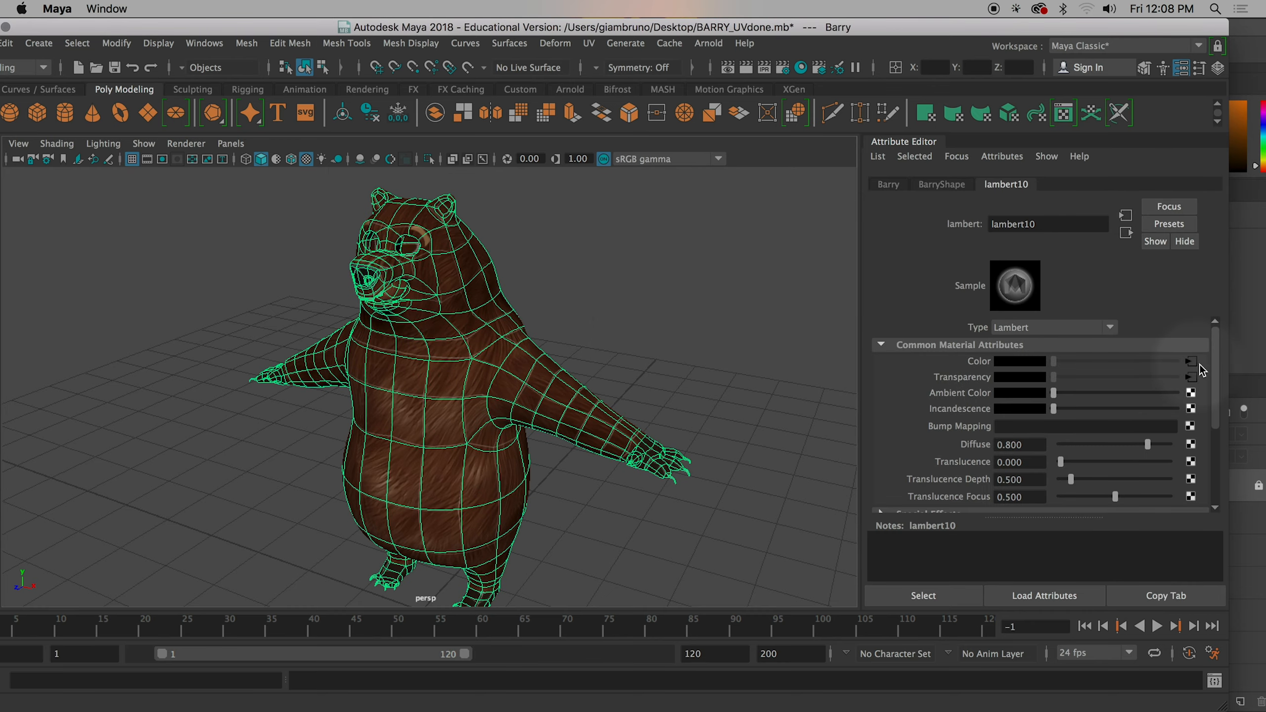
pyautogui.click(1194, 362)
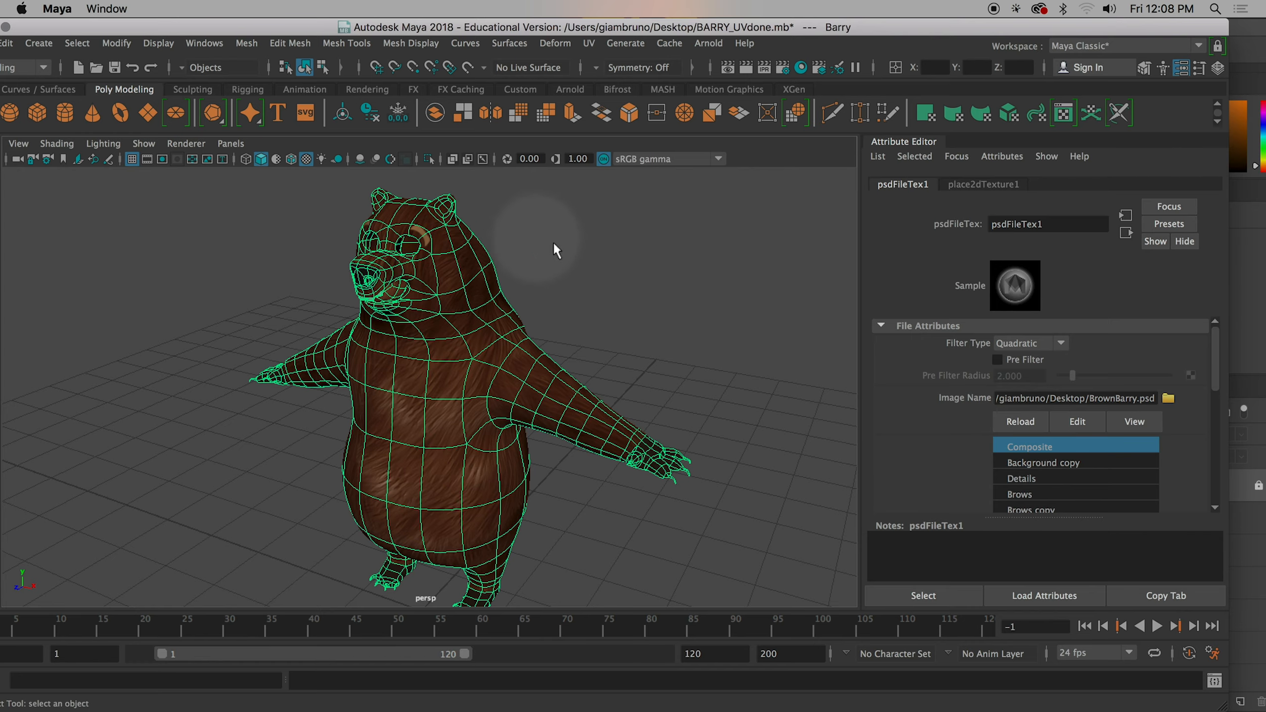
pyautogui.click(632, 261)
pyautogui.moveTo(717, 328)
pyautogui.keyDown('alt'); pyautogui.mouseDown()
pyautogui.moveTo(433, 346)
pyautogui.moveTo(658, 316)
pyautogui.moveTo(735, 337)
pyautogui.moveTo(728, 314)
pyautogui.mouseUp(); pyautogui.keyUp('alt')
# Step: Switch to Photoshop and toggle the Background copy layer's visibility to compare BrownBarry.psd with and without the UV wireframe
pyautogui.click(1247, 39)
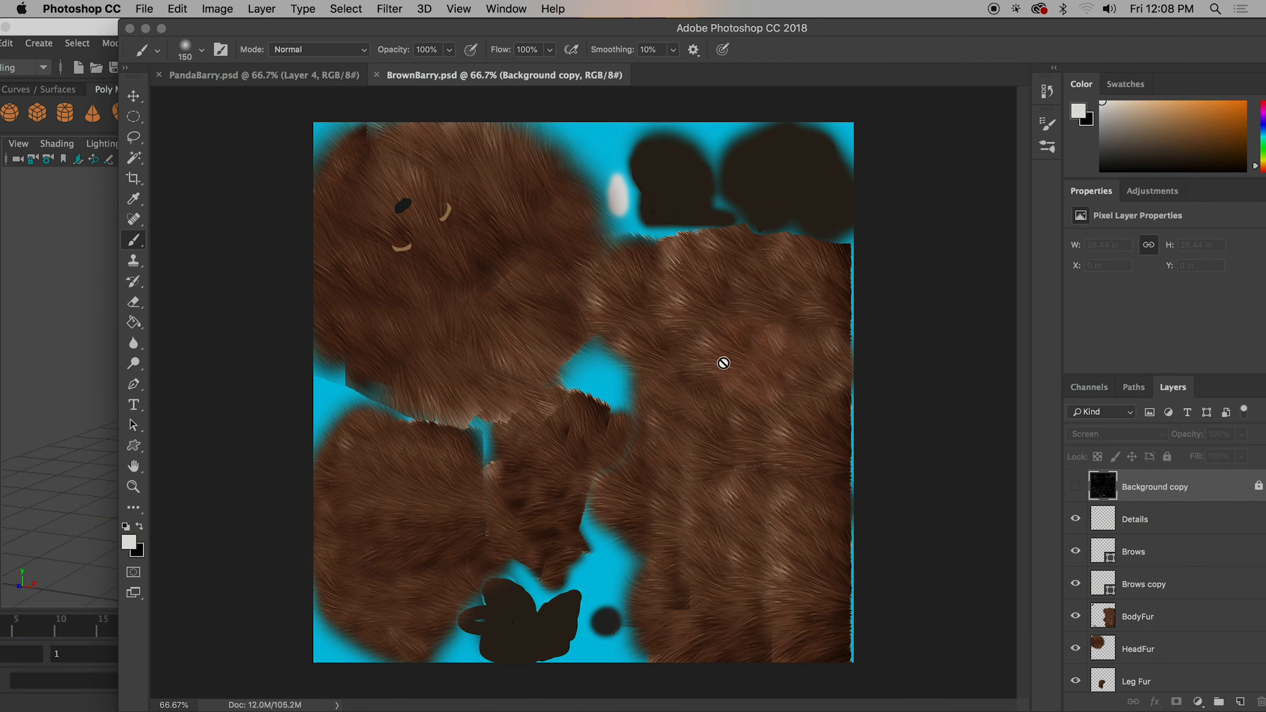
pyautogui.click(1074, 487)
pyautogui.click(1075, 487)
pyautogui.click(1075, 487)
pyautogui.click(1074, 487)
pyautogui.click(1075, 487)
pyautogui.click(1074, 486)
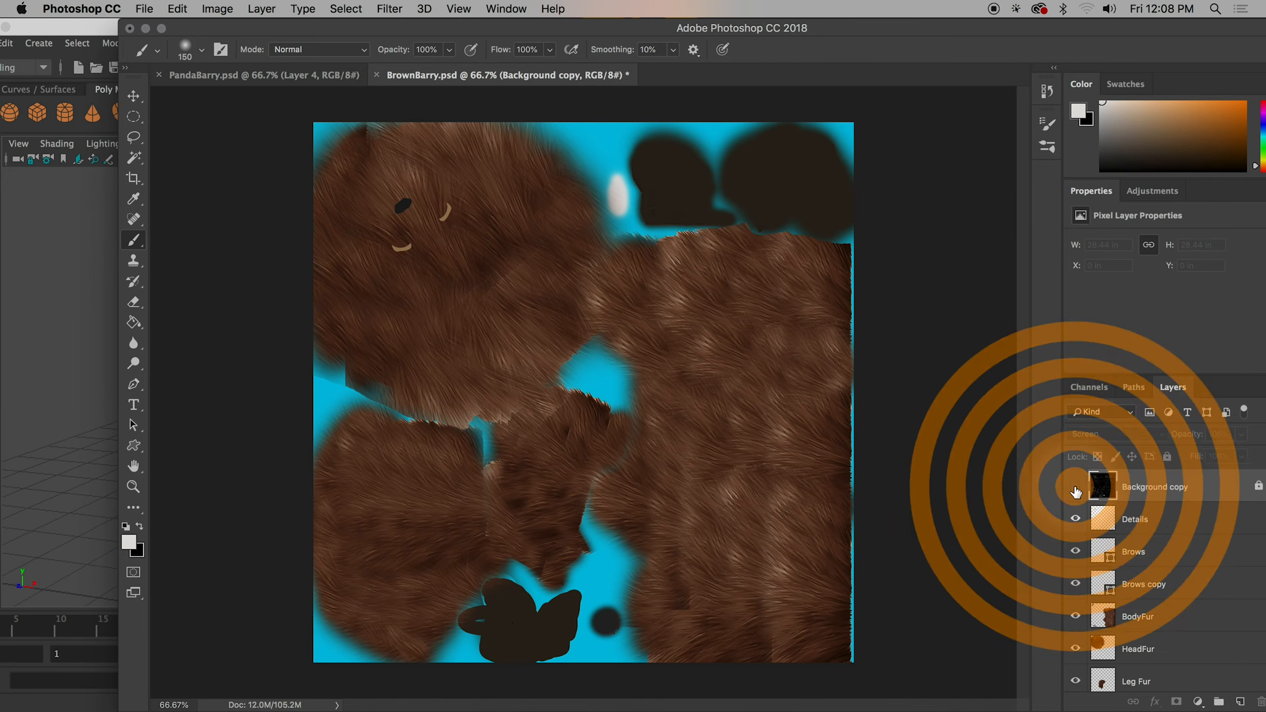
pyautogui.click(1075, 487)
pyautogui.click(1074, 487)
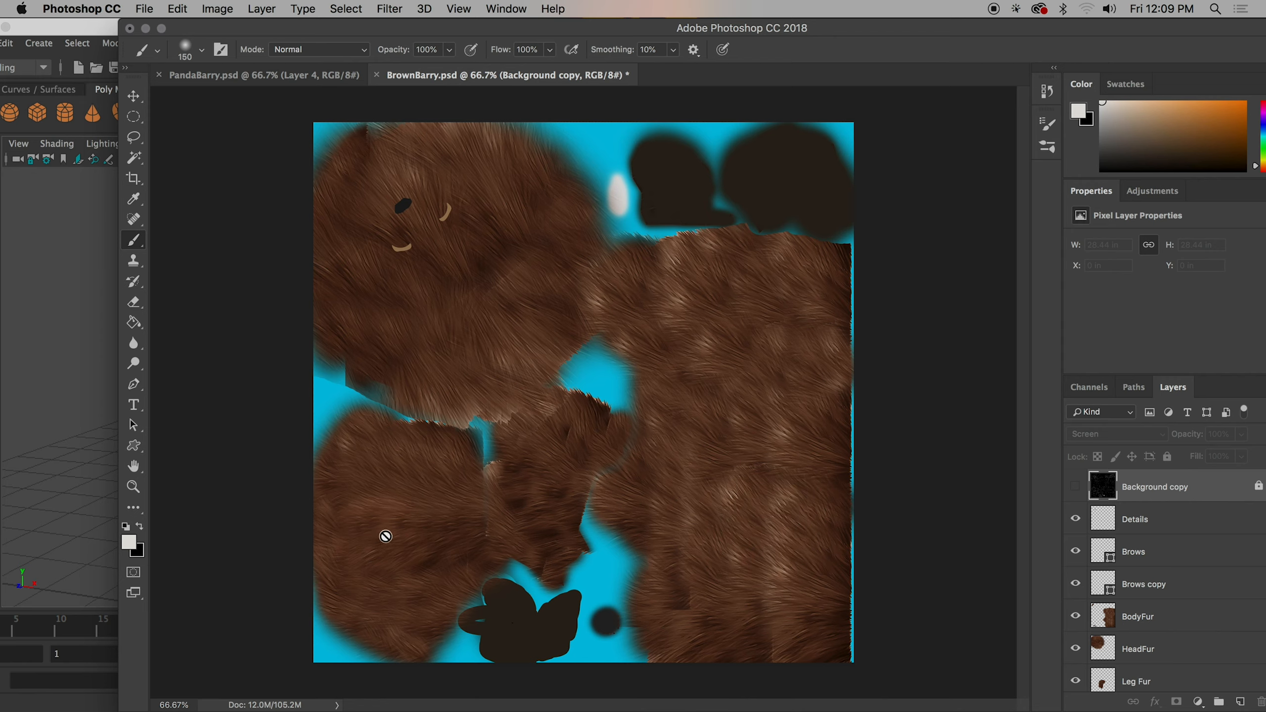
# Step: Switch to Maya and examine the brown fur texture around the bear, including the neck and arm seams
pyautogui.click(83, 464)
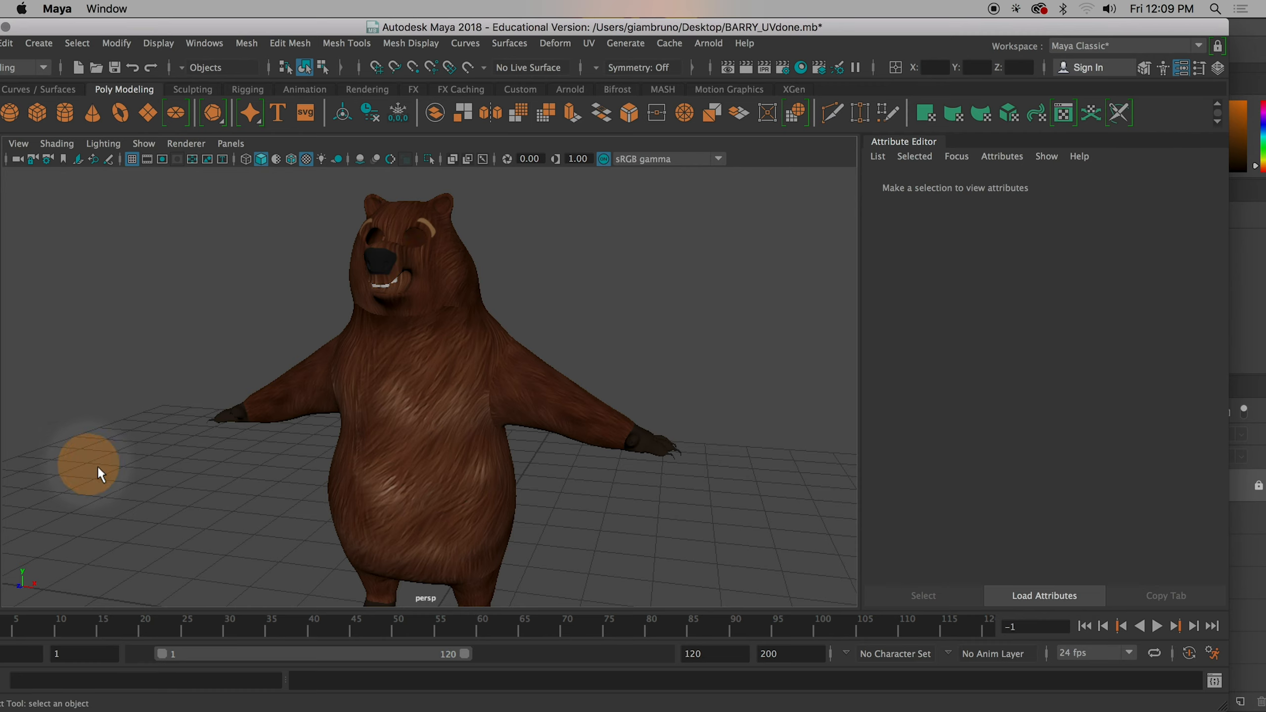
pyautogui.keyDown('alt'); pyautogui.moveTo(617, 453); pyautogui.dragTo(720, 455); pyautogui.keyUp('alt')
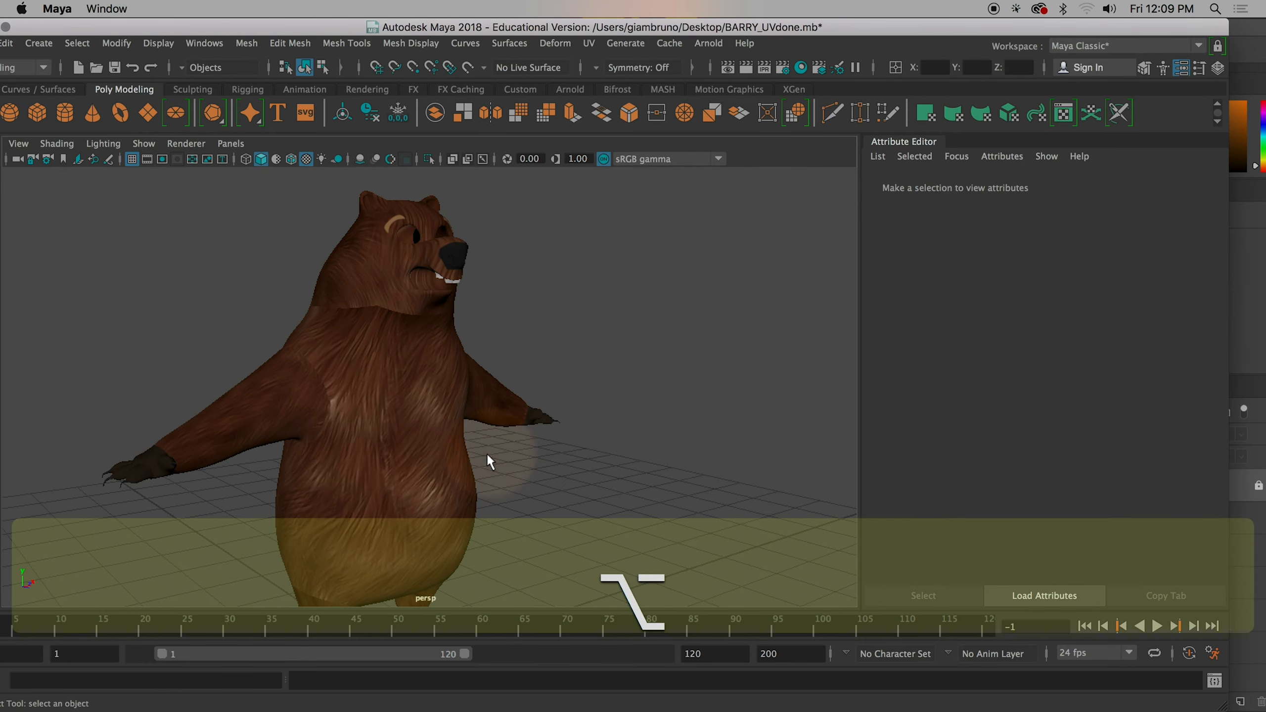
pyautogui.scroll(5, 488, 457)
pyautogui.keyDown('alt'); pyautogui.moveTo(487, 458); pyautogui.dragTo(510, 457); pyautogui.keyUp('alt')
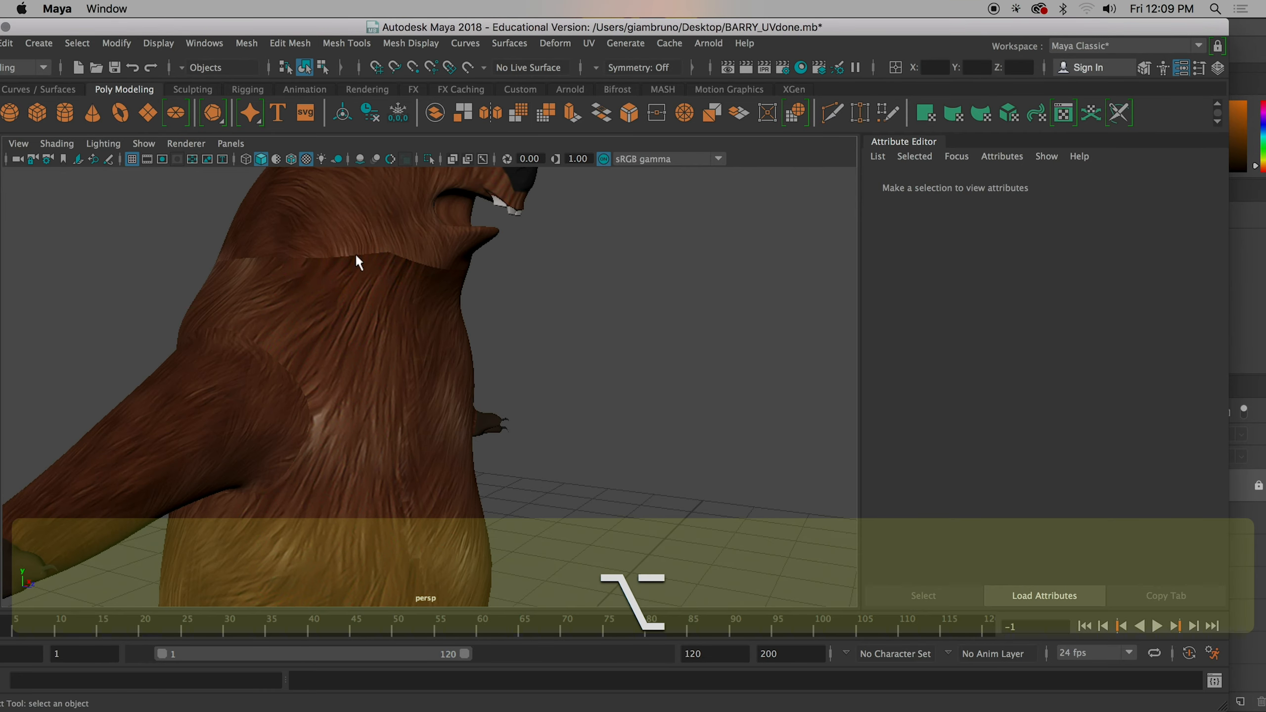
pyautogui.scroll(-5, 413, 485)
pyautogui.keyDown('alt'); pyautogui.moveTo(423, 385); pyautogui.dragTo(293, 426); pyautogui.keyUp('alt')
pyautogui.keyDown('alt'); pyautogui.moveTo(382, 399); pyautogui.dragTo(512, 388, button='middle'); pyautogui.keyUp('alt')
pyautogui.moveTo(533, 364)
pyautogui.keyDown('alt'); pyautogui.mouseDown()
pyautogui.moveTo(486, 311)
pyautogui.moveTo(551, 329)
pyautogui.moveTo(549, 349)
pyautogui.mouseUp(); pyautogui.keyUp('alt')
pyautogui.keyDown('alt'); pyautogui.moveTo(548, 349); pyautogui.dragTo(494, 397, button='middle'); pyautogui.keyUp('alt')
pyautogui.keyDown('alt'); pyautogui.moveTo(439, 400); pyautogui.dragTo(396, 397); pyautogui.keyUp('alt')
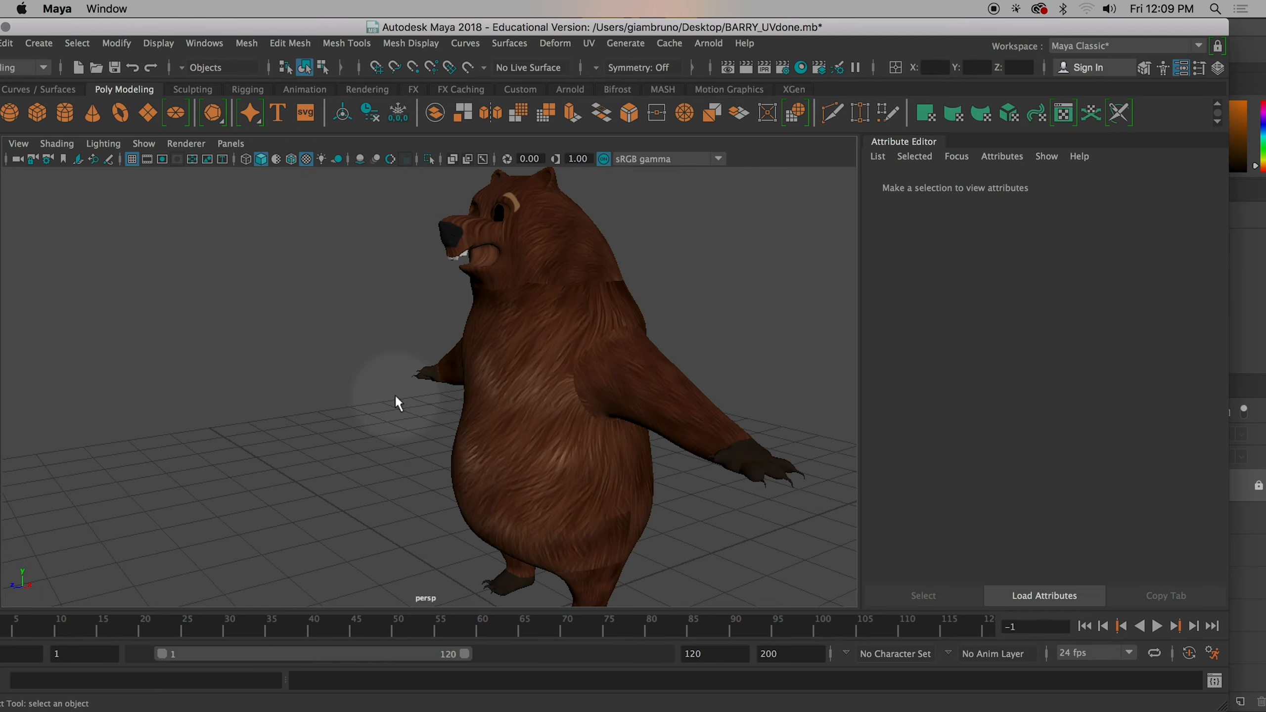
pyautogui.keyDown('alt'); pyautogui.moveTo(772, 362); pyautogui.dragTo(758, 390); pyautogui.keyUp('alt')
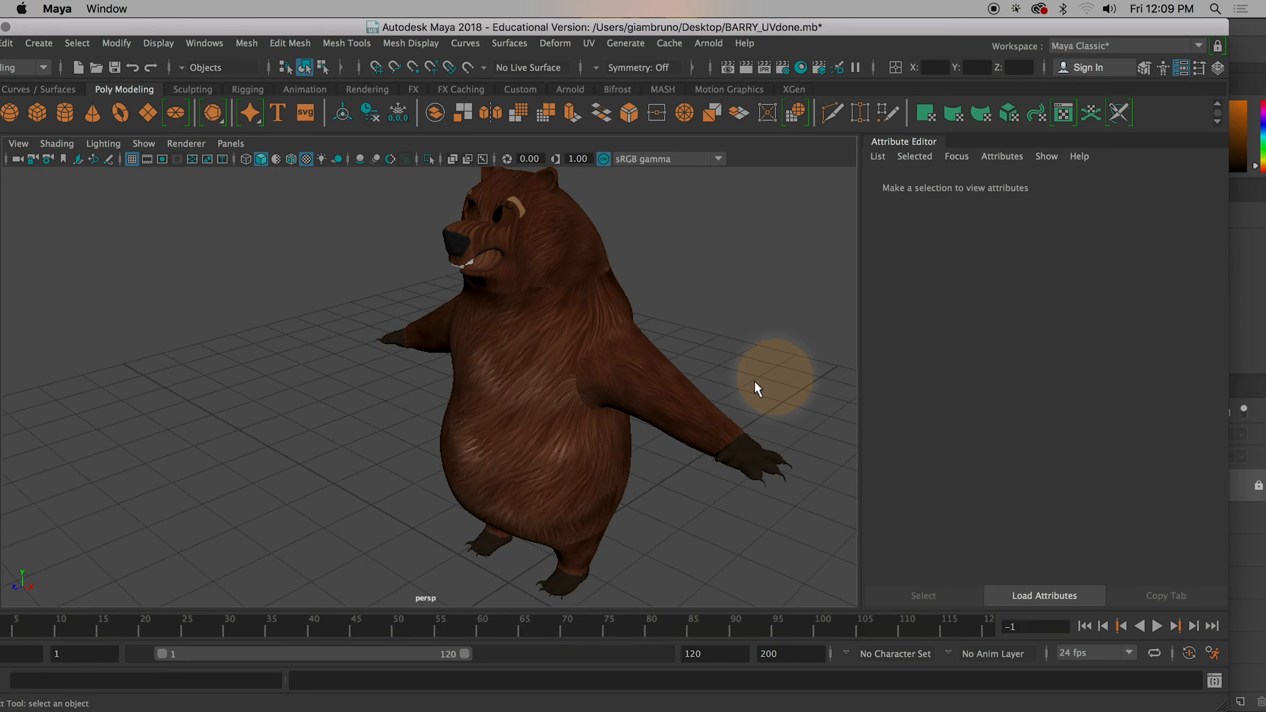
pyautogui.keyDown('alt'); pyautogui.moveTo(594, 410); pyautogui.dragTo(477, 451); pyautogui.keyUp('alt')
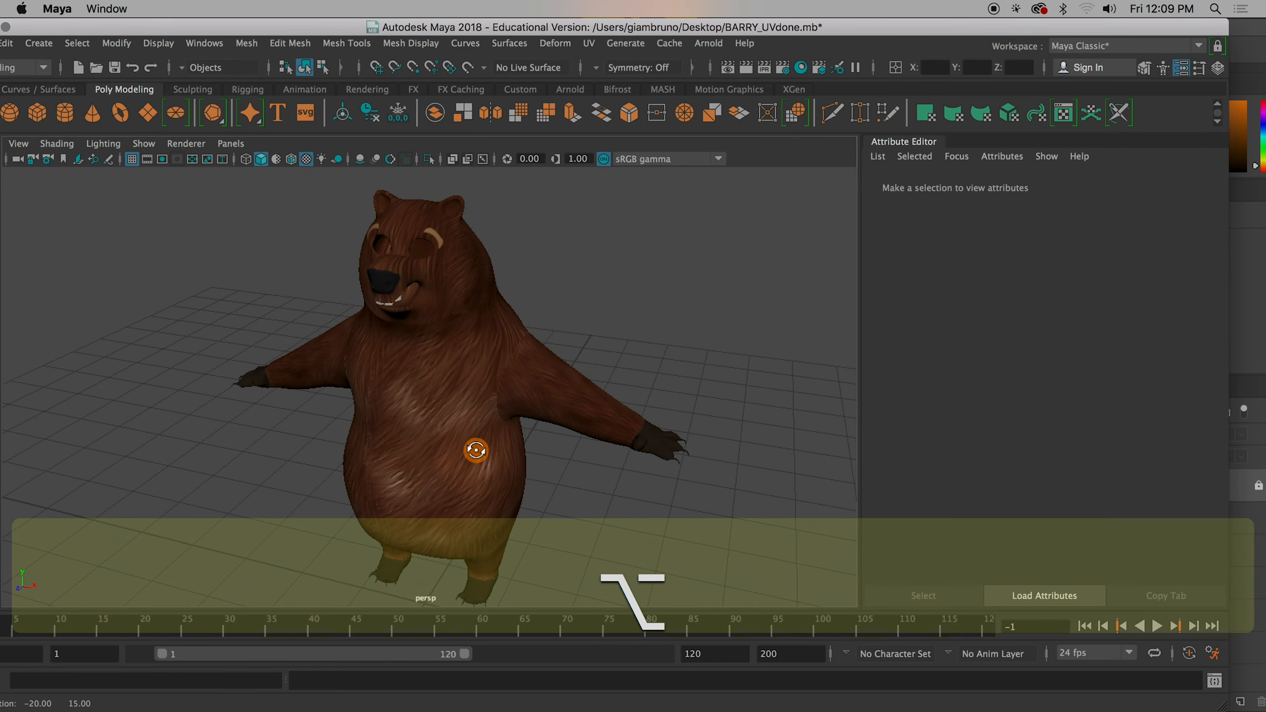
# Step: Move the Maya window aside, switch to Photoshop, and compare the PandaBarry.psd and BrownBarry.psd textures
pyautogui.moveTo(671, 27); pyautogui.dragTo(523, 211)
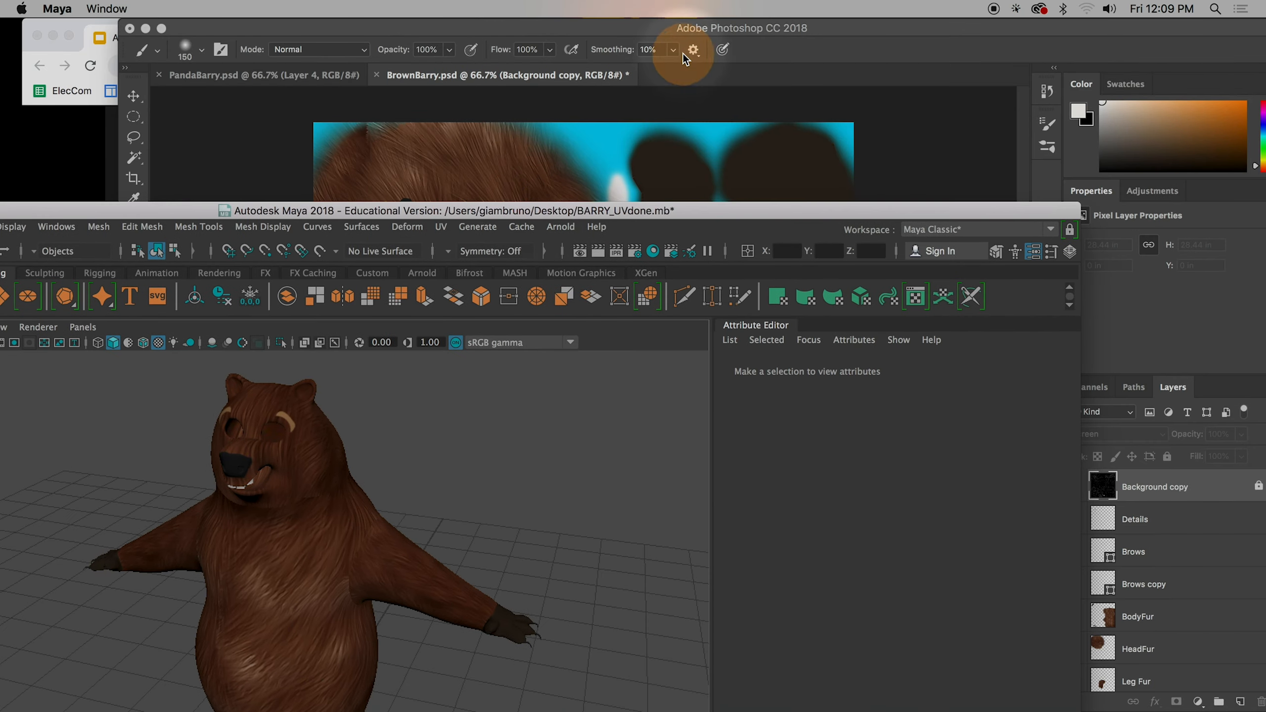
pyautogui.click(686, 59)
pyautogui.click(254, 75)
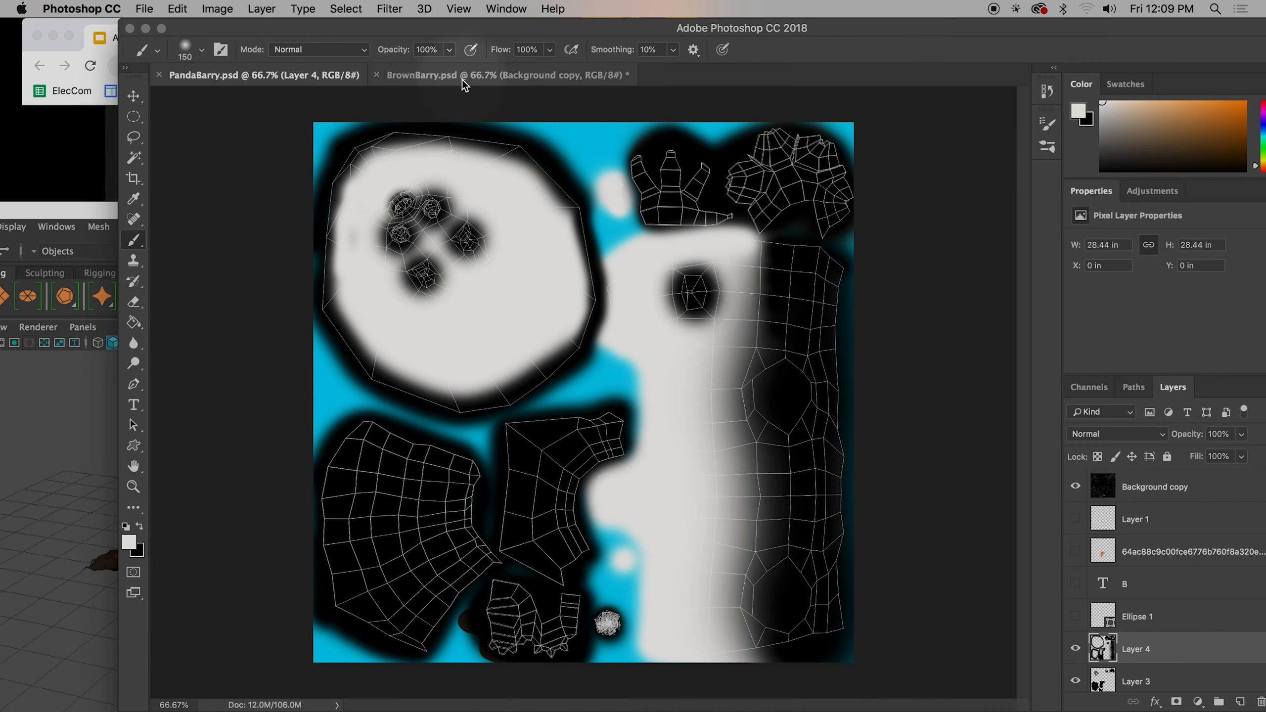
pyautogui.click(464, 79)
pyautogui.click(267, 77)
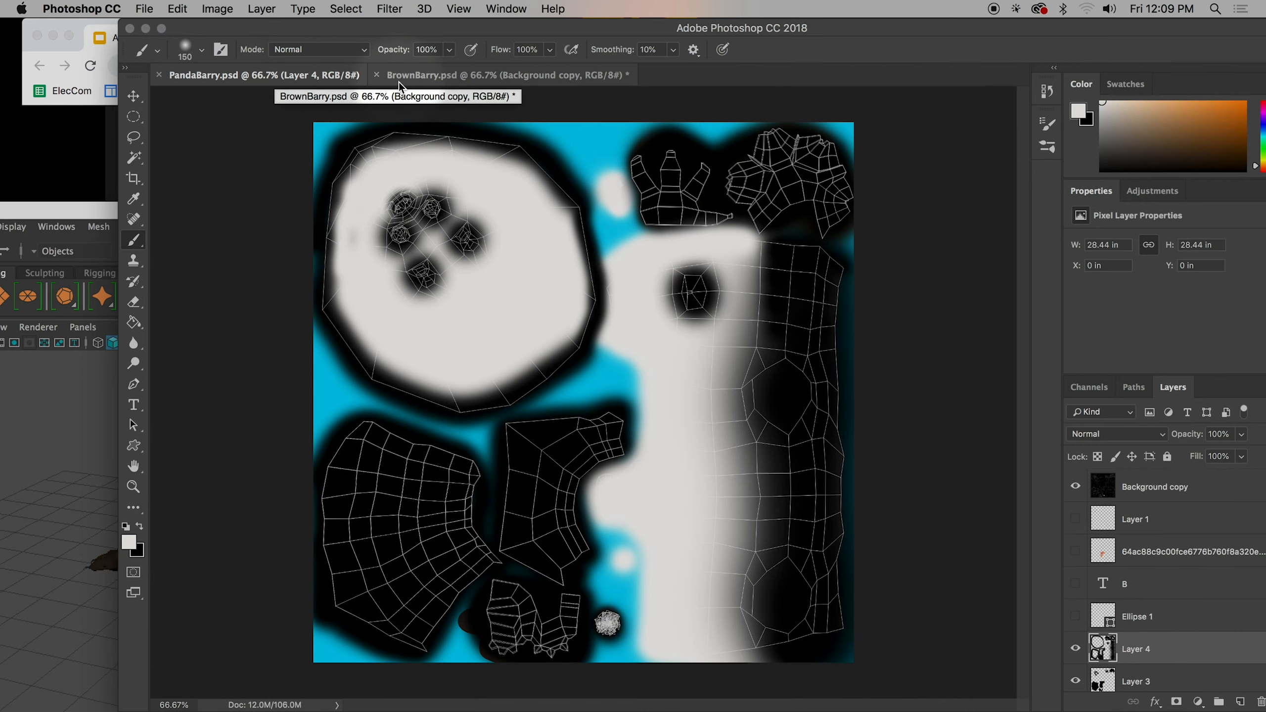
pyautogui.click(398, 81)
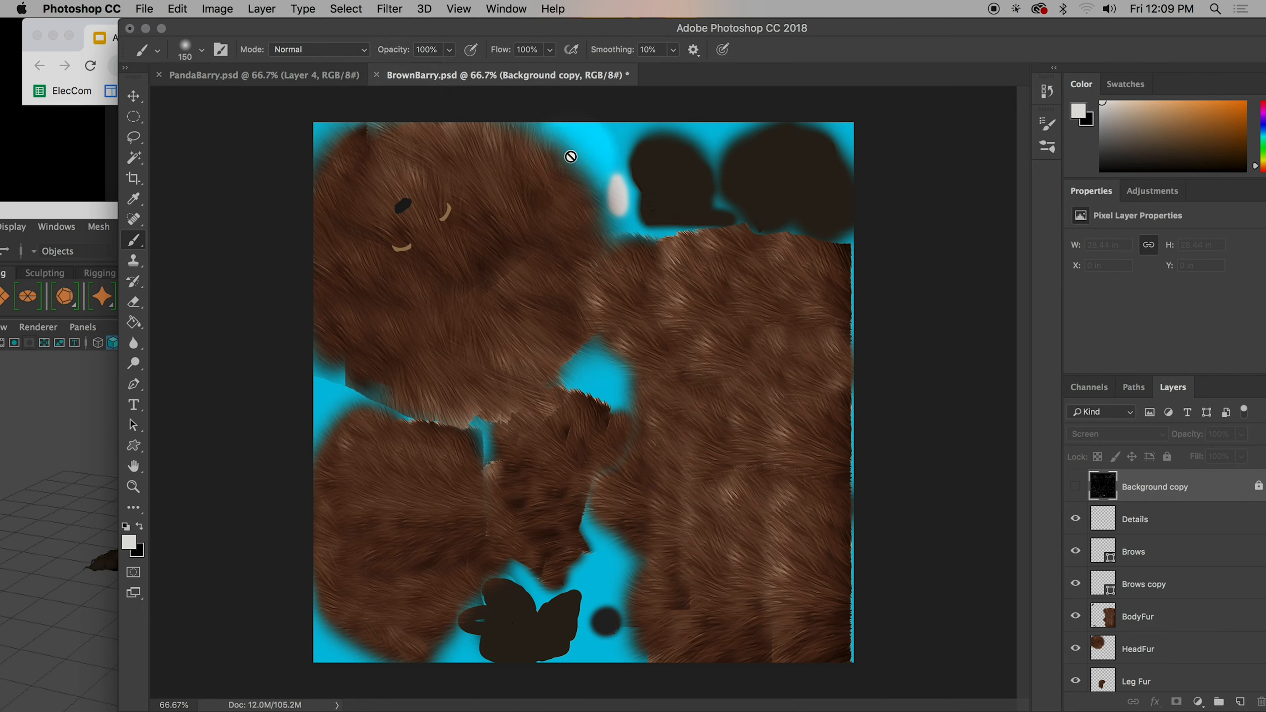
# Step: Review the PandaBarry.psd and BrownBarry.psd documents once more, then arrange the windows and bring Maya to the front
pyautogui.click(283, 80)
pyautogui.click(425, 78)
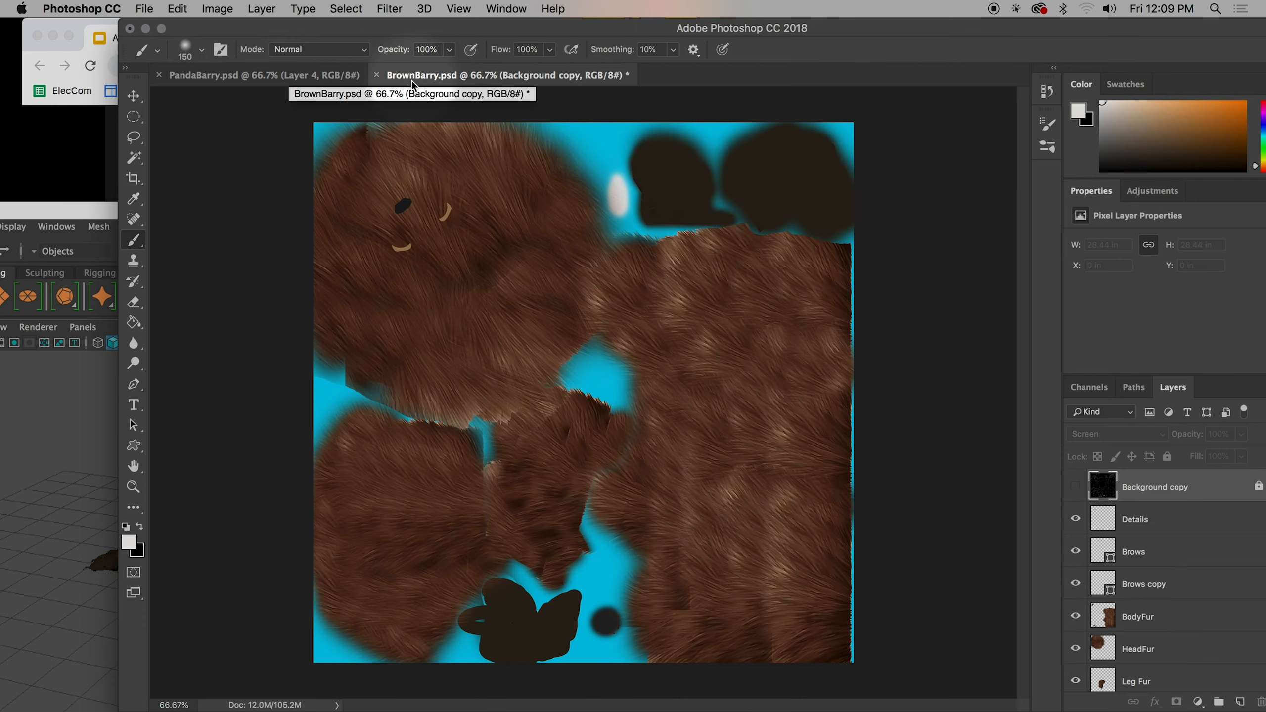
pyautogui.moveTo(219, 25); pyautogui.dragTo(409, 10)
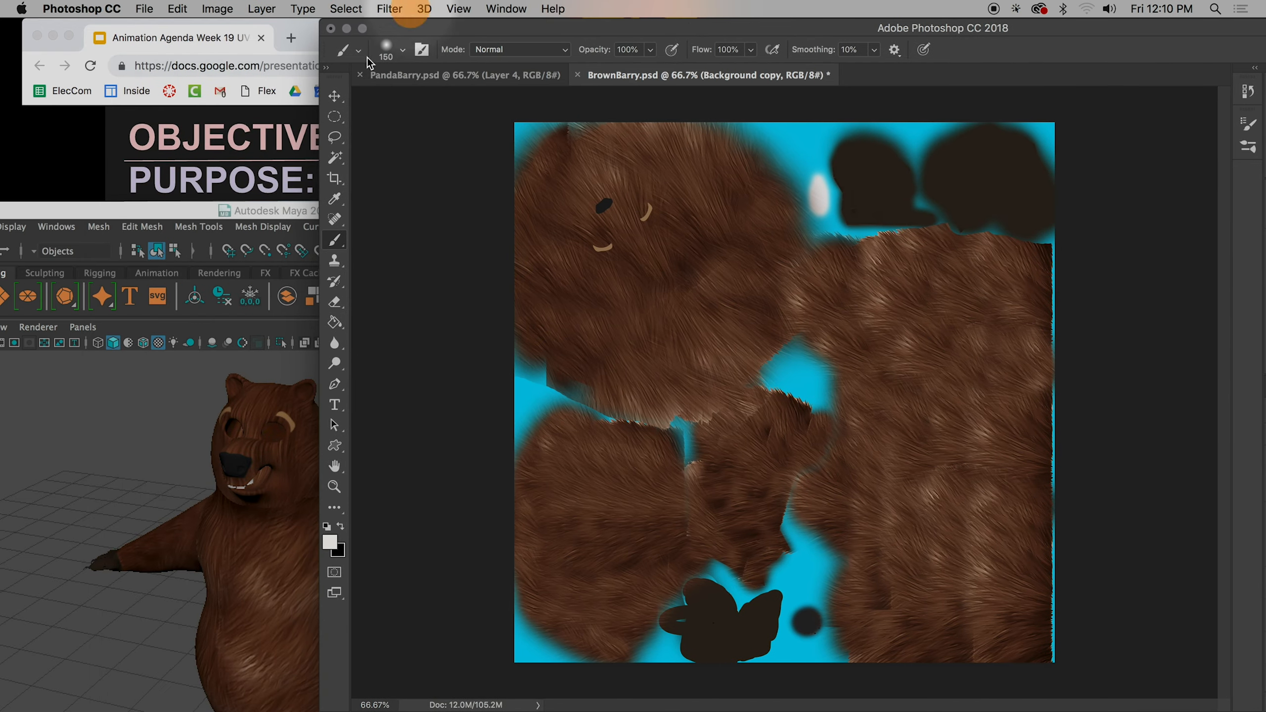
pyautogui.moveTo(161, 211); pyautogui.dragTo(180, 70)
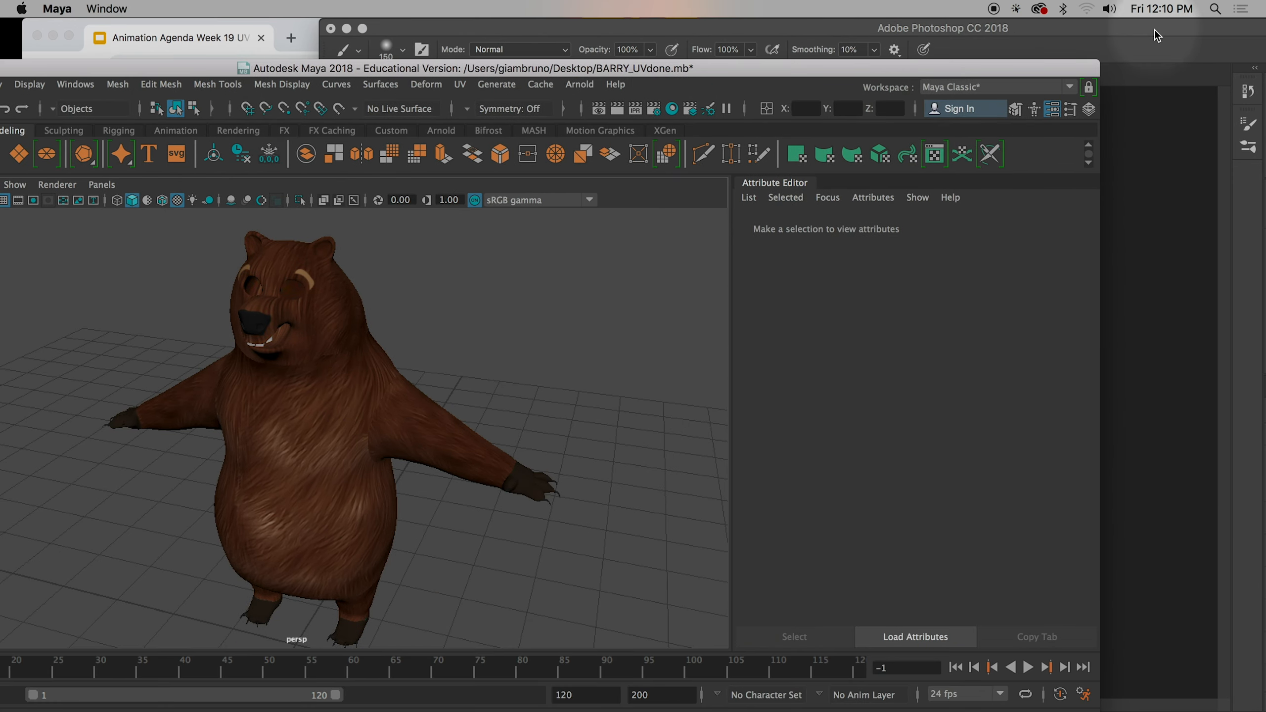
# Step: Switch to Photoshop, show the Background copy layer's UV wireframe over BrownBarry.psd, and place the window beside the Maya bear
pyautogui.click(1128, 44)
pyautogui.moveTo(1062, 35); pyautogui.dragTo(1020, 20)
pyautogui.doubleClick(1020, 19)
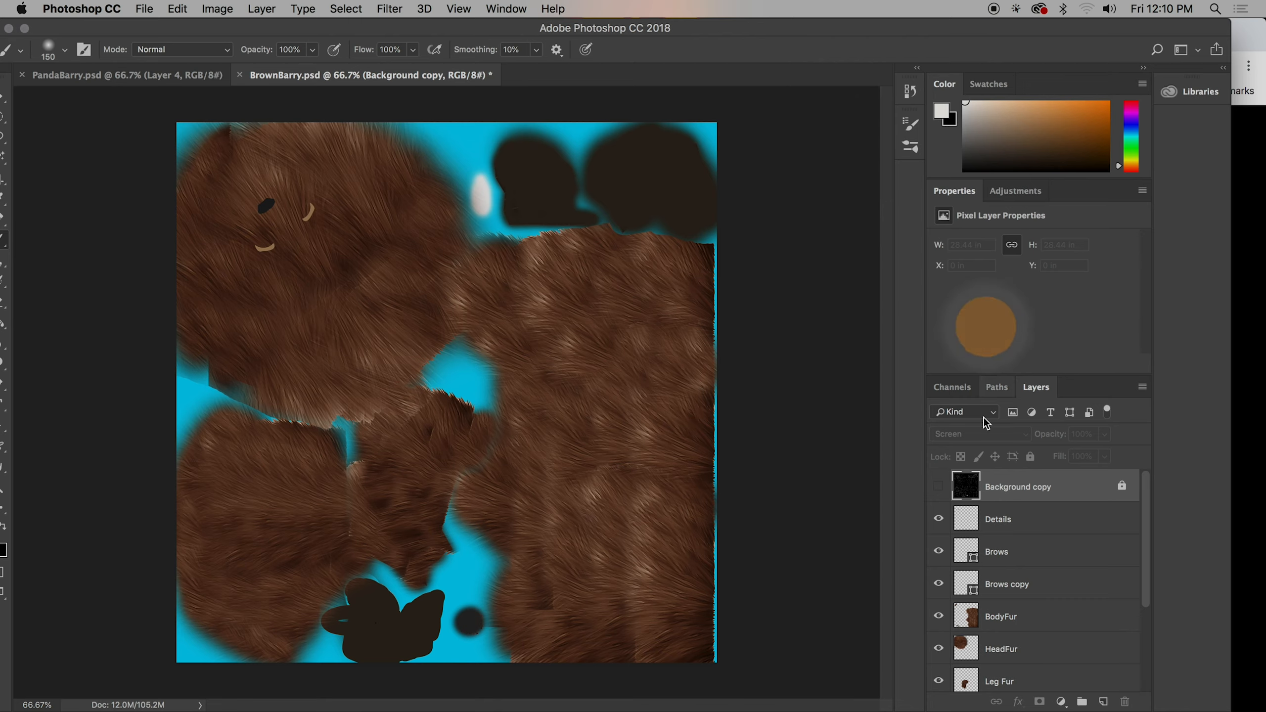
pyautogui.click(938, 491)
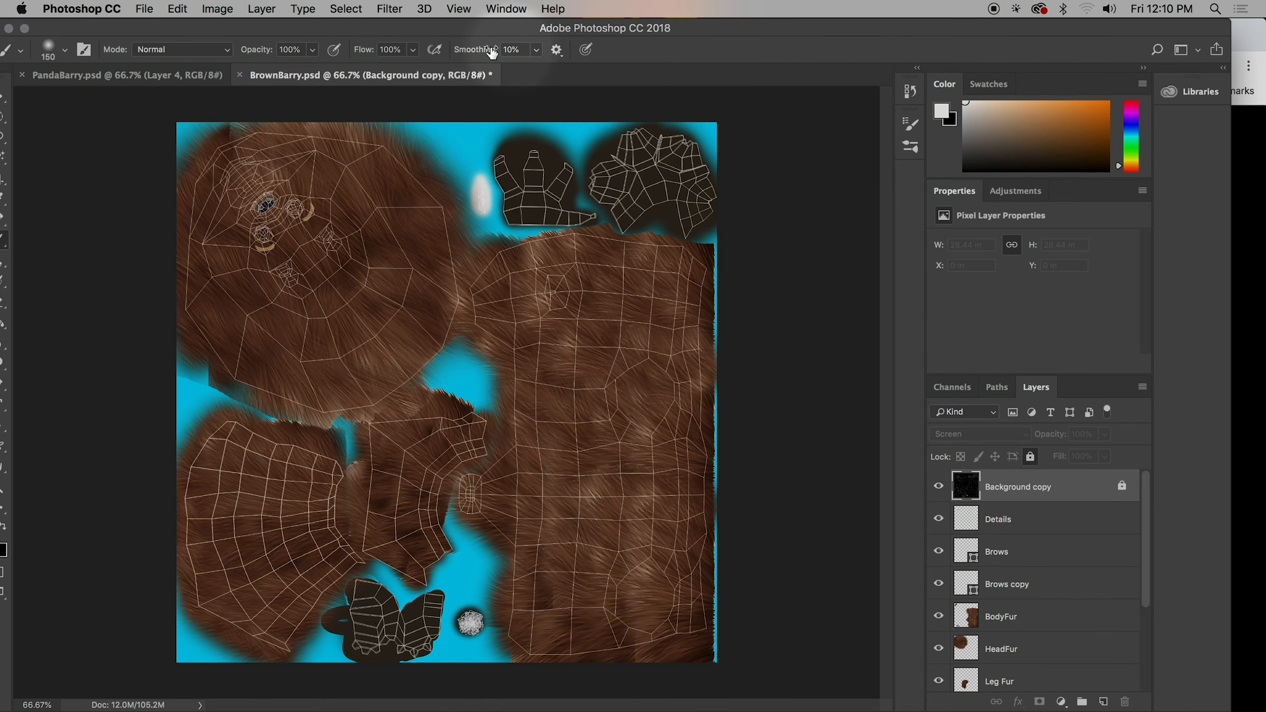
pyautogui.moveTo(501, 26); pyautogui.dragTo(1069, 26)
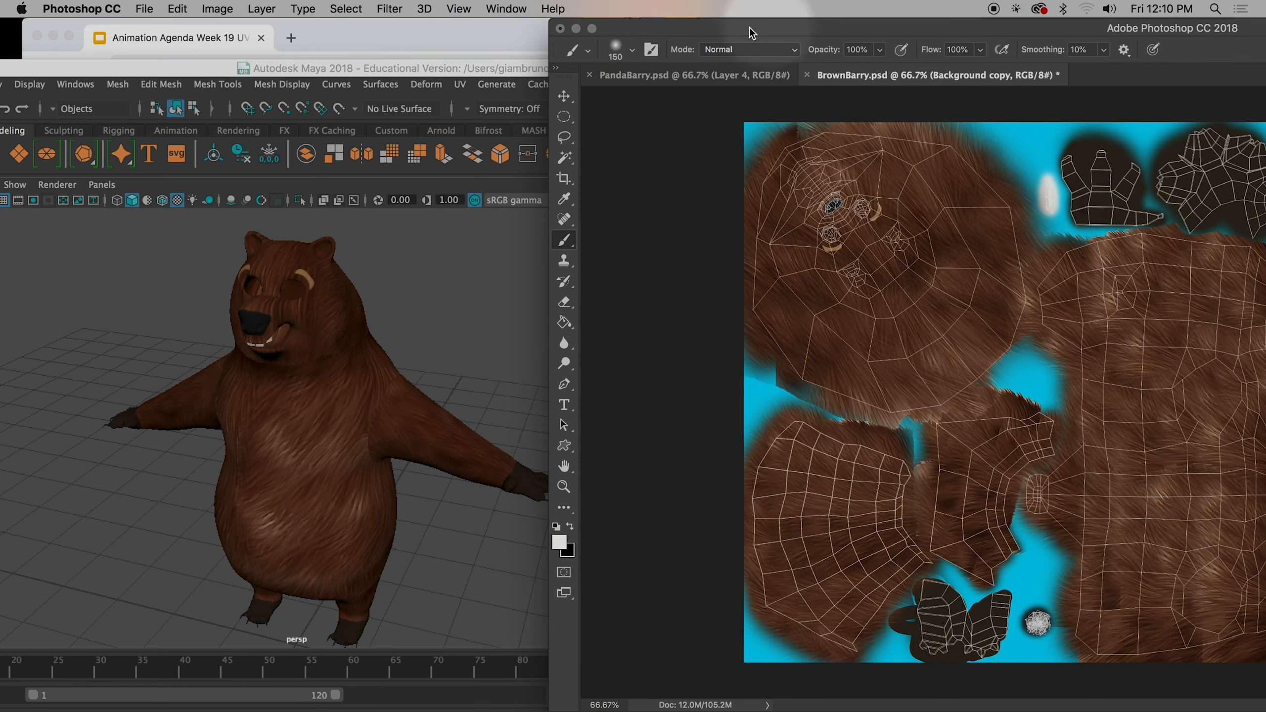
# Step: Switch to the Chrome presentation and advance two slides to the Character with Color via UVs requirements
pyautogui.click(354, 35)
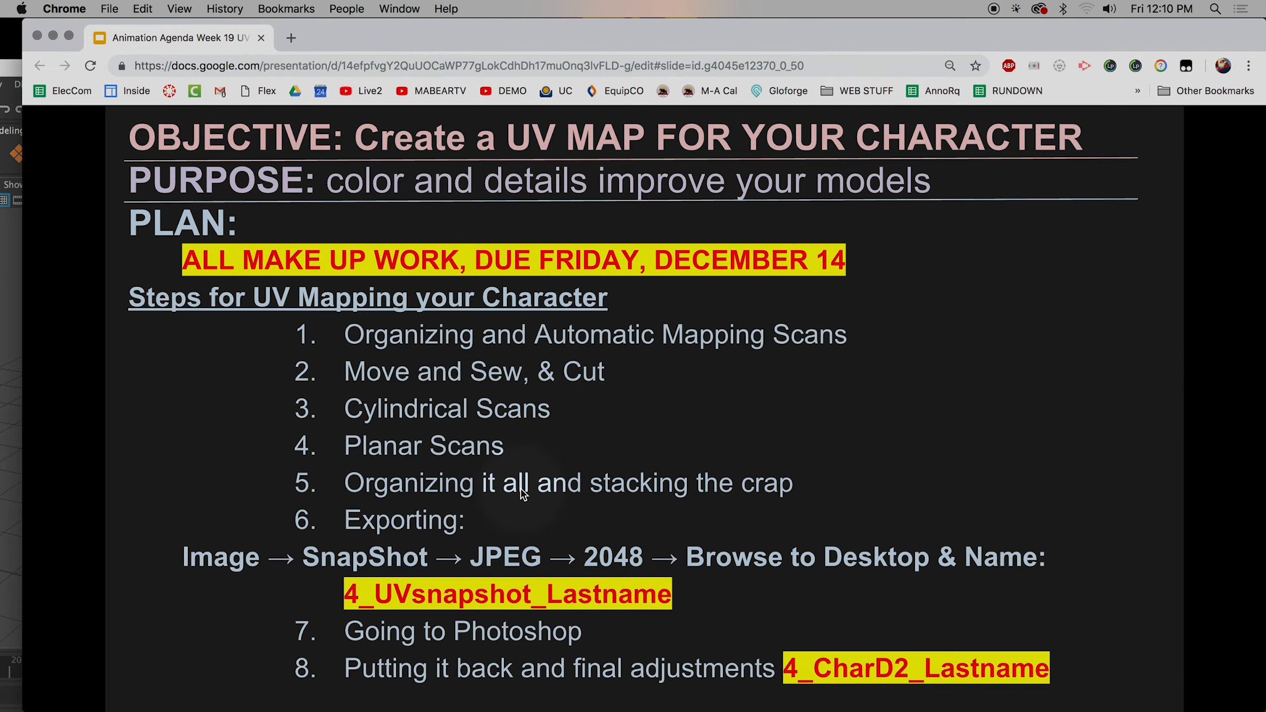
pyautogui.press('Right')
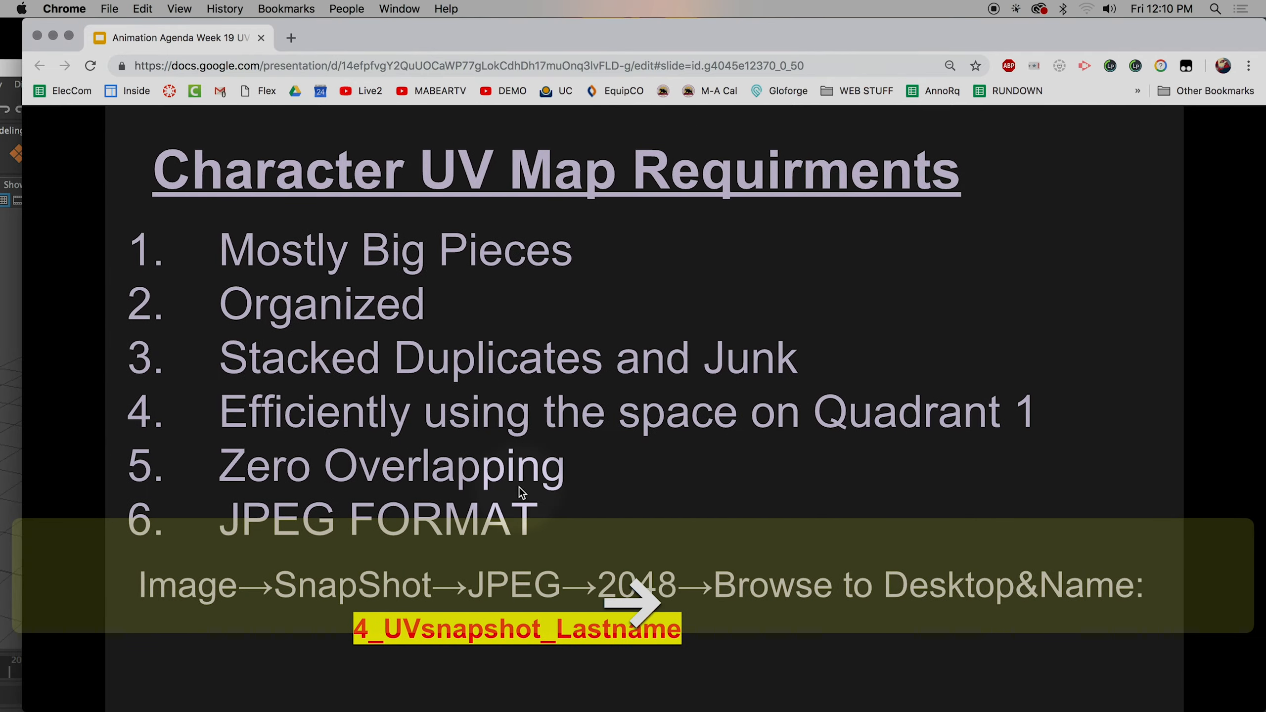
pyautogui.press('Right')
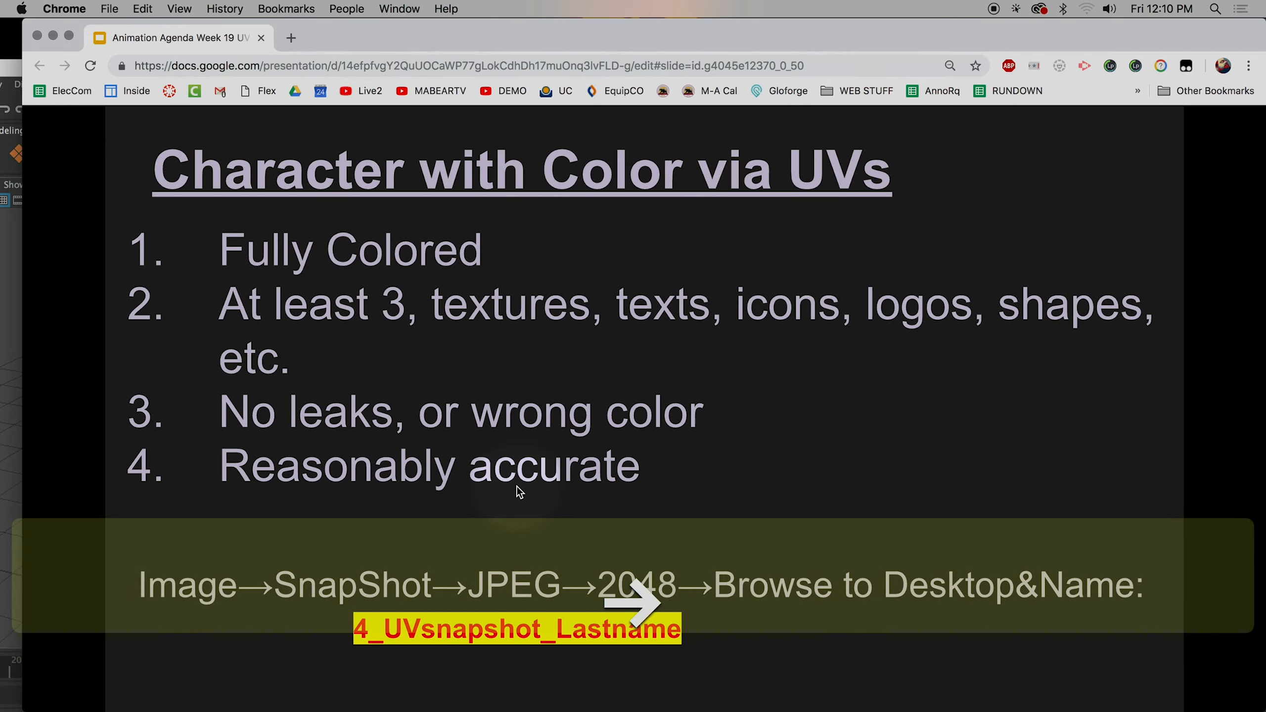
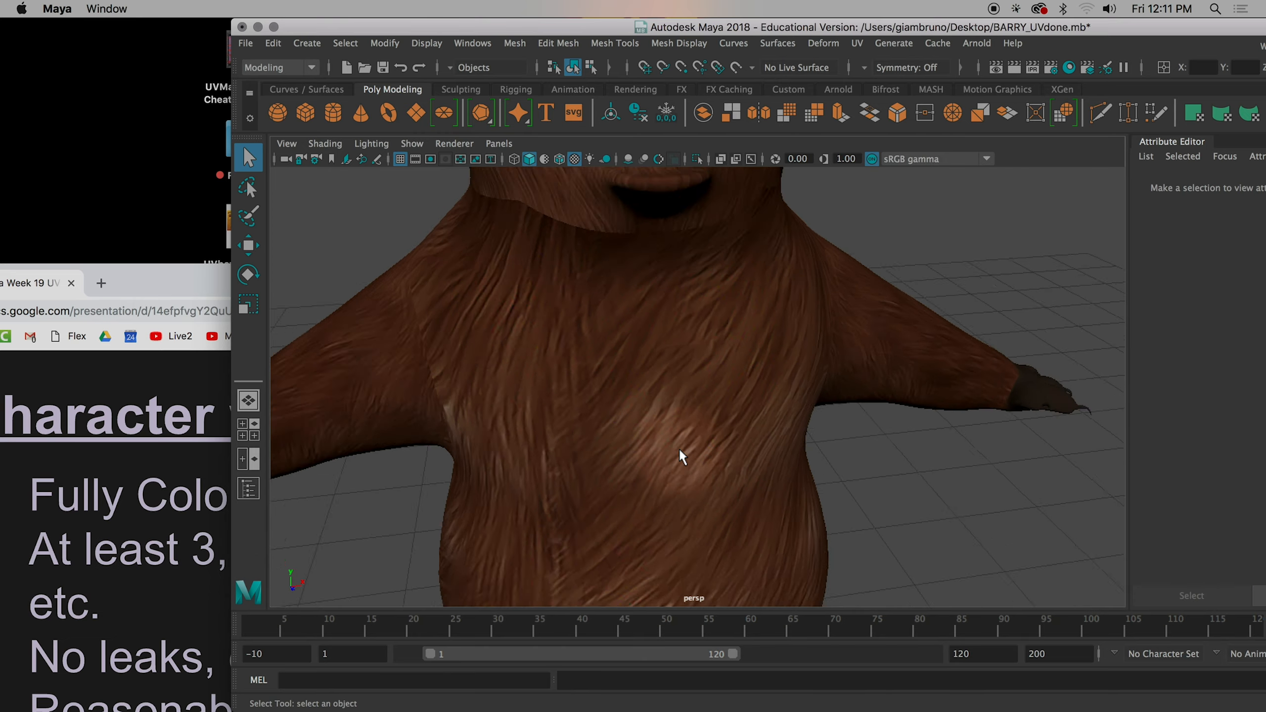
# Step: Examine the bear's neck, shoulder and back fur seams in Maya from several angles for leaks or wrong color
pyautogui.keyDown('alt'); pyautogui.moveTo(668, 440); pyautogui.dragTo(744, 435); pyautogui.keyUp('alt')
pyautogui.keyDown('alt'); pyautogui.moveTo(744, 436); pyautogui.dragTo(648, 430, button='right'); pyautogui.keyUp('alt')
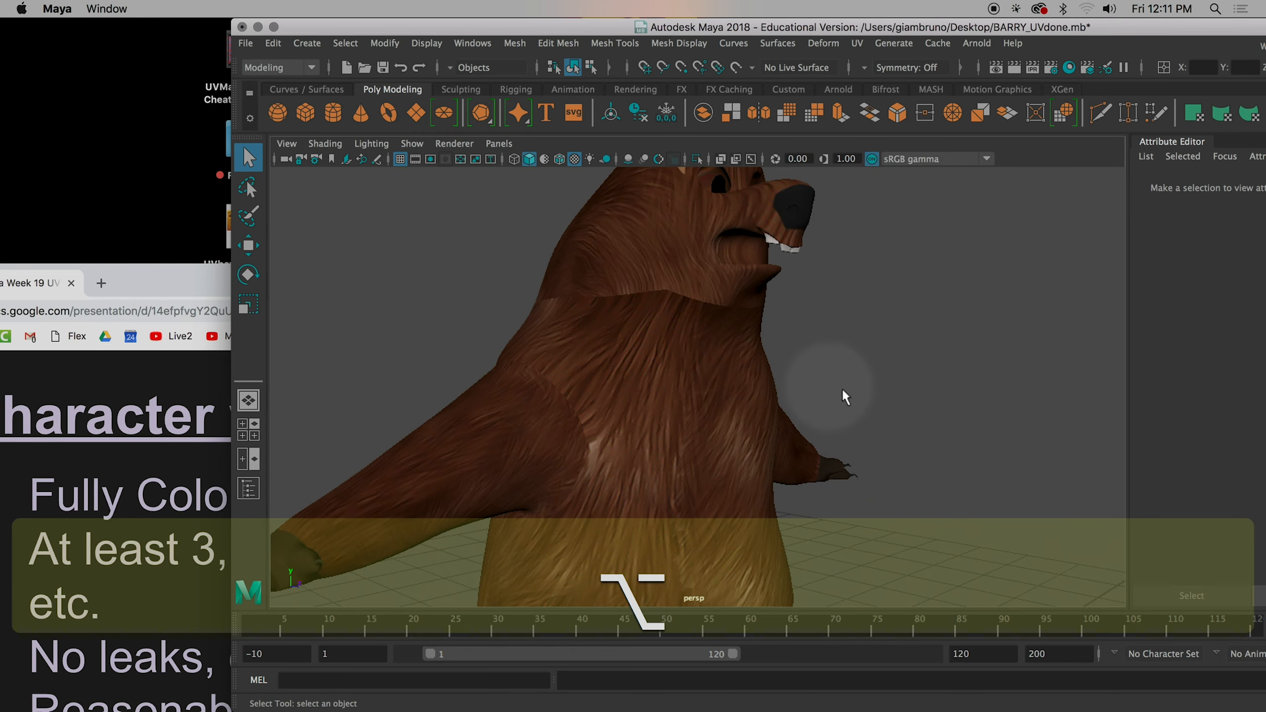
pyautogui.keyDown('alt'); pyautogui.moveTo(842, 396); pyautogui.dragTo(806, 426); pyautogui.keyUp('alt')
pyautogui.keyDown('alt'); pyautogui.moveTo(673, 398); pyautogui.dragTo(803, 305); pyautogui.keyUp('alt')
pyautogui.keyDown('alt'); pyautogui.moveTo(764, 345); pyautogui.dragTo(681, 320); pyautogui.keyUp('alt')
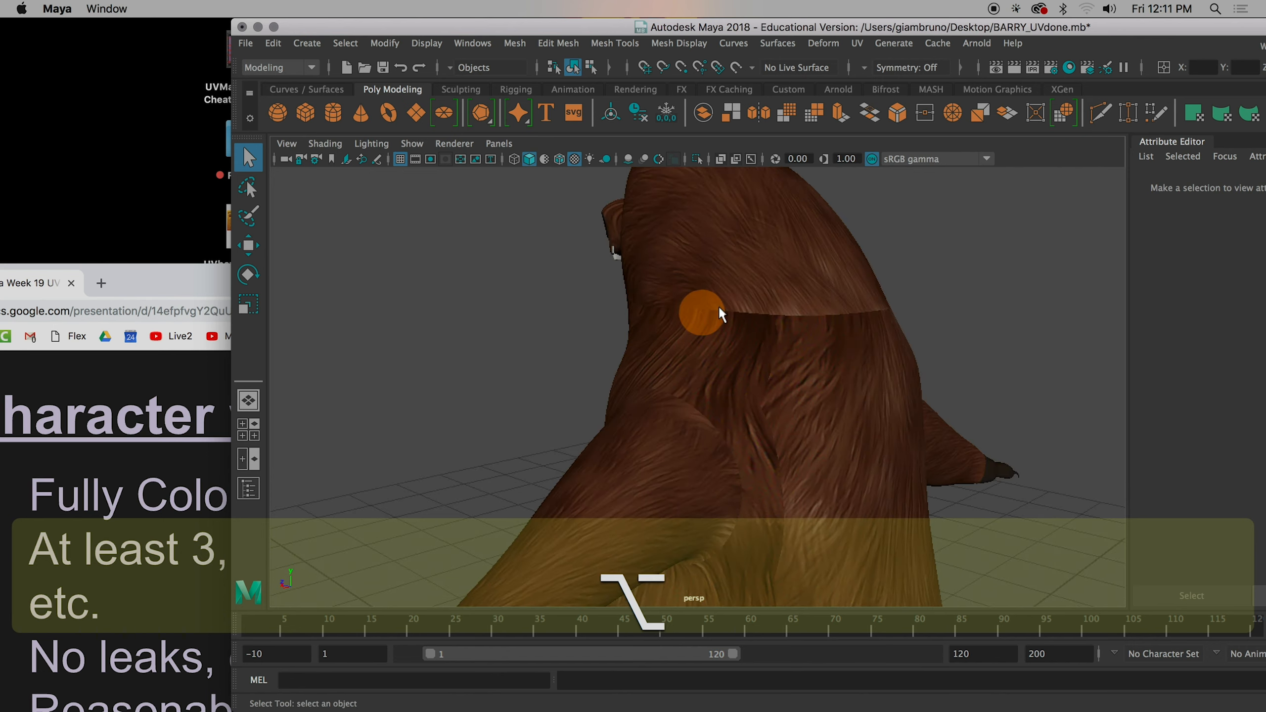
pyautogui.keyDown('alt'); pyautogui.moveTo(831, 348); pyautogui.dragTo(761, 473); pyautogui.keyUp('alt')
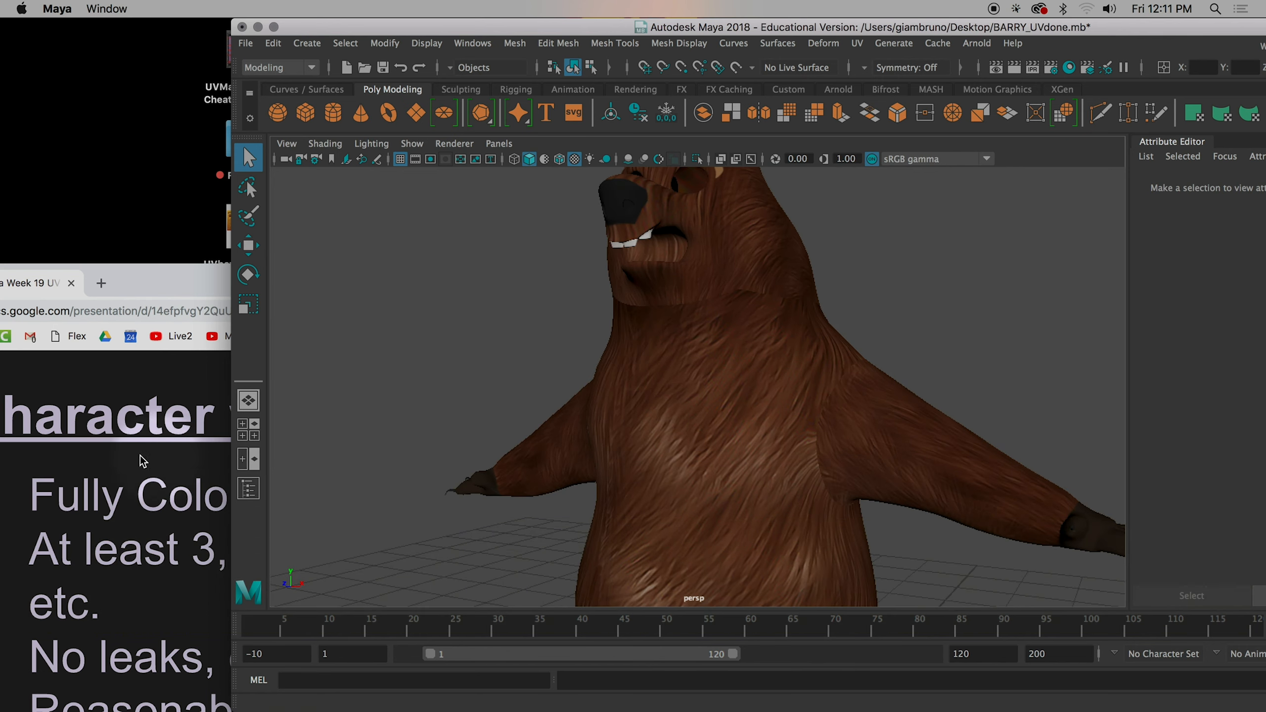
# Step: Review the Character with Color via UVs slide in Chrome, then switch to Maya and examine the fur on the bear's back and arm
pyautogui.click(176, 283)
pyautogui.moveTo(176, 283); pyautogui.dragTo(326, 36)
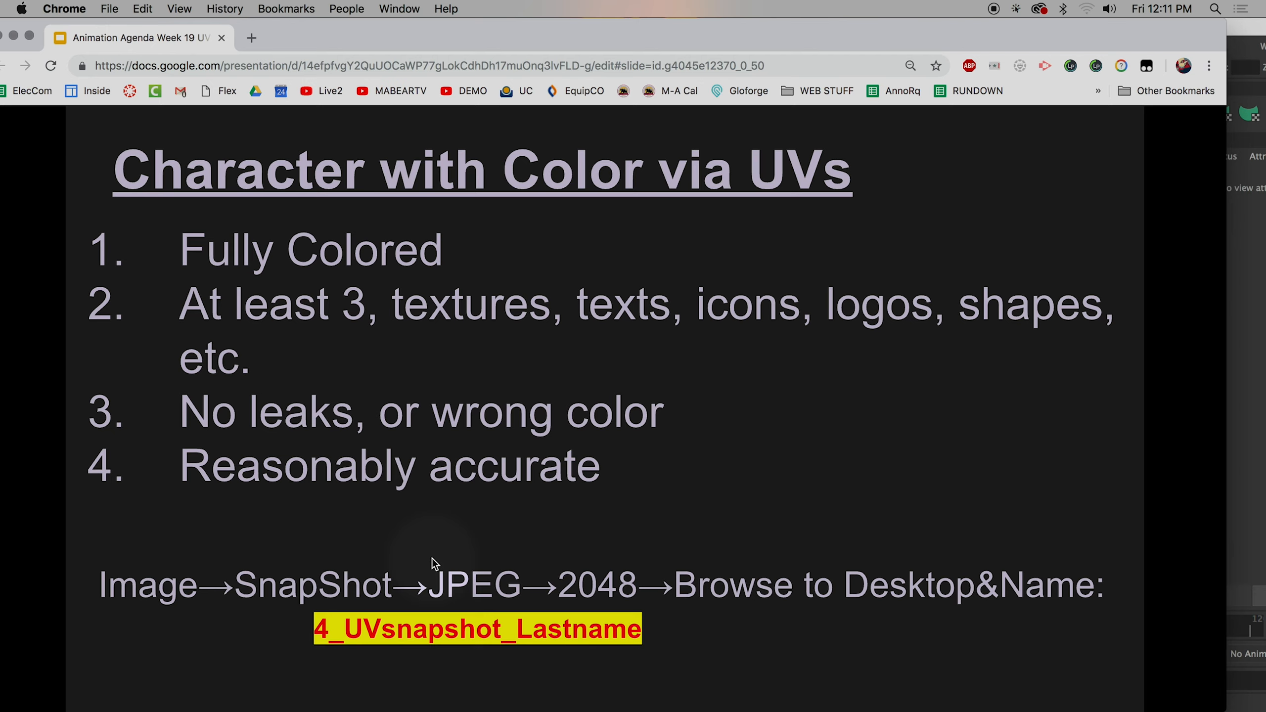
pyautogui.click(1261, 72)
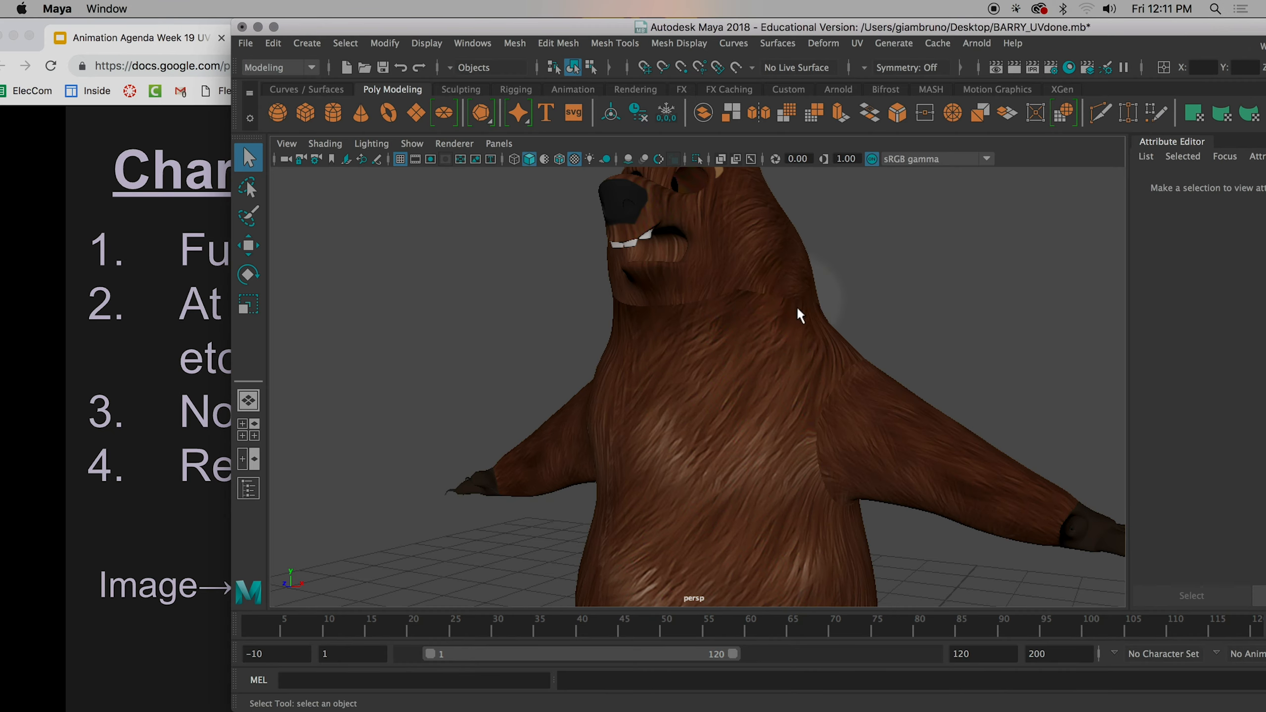
pyautogui.keyDown('alt'); pyautogui.moveTo(811, 479); pyautogui.dragTo(828, 359); pyautogui.keyUp('alt')
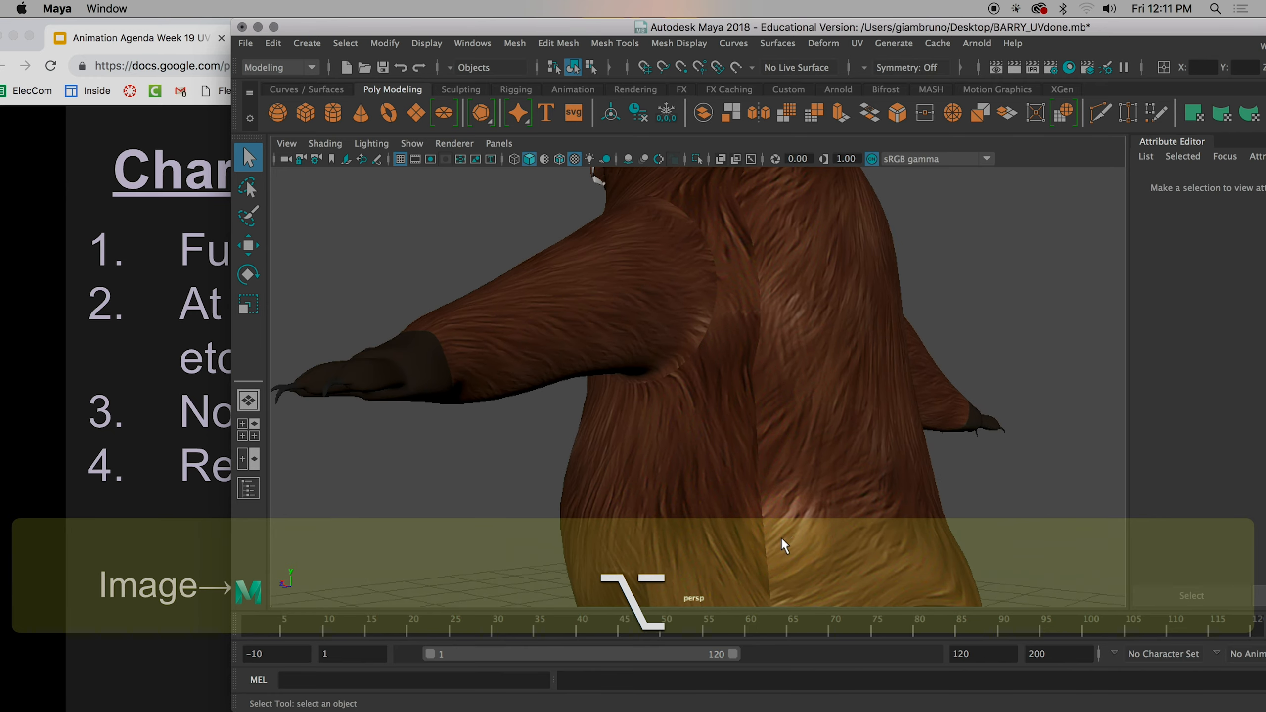
pyautogui.moveTo(1001, 27); pyautogui.dragTo(739, 20)
# Step: Switch to Photoshop and erase a patch of the HeadFur layer along the upper edge of the head in BrownBarry.psd
pyautogui.moveTo(1, 302)
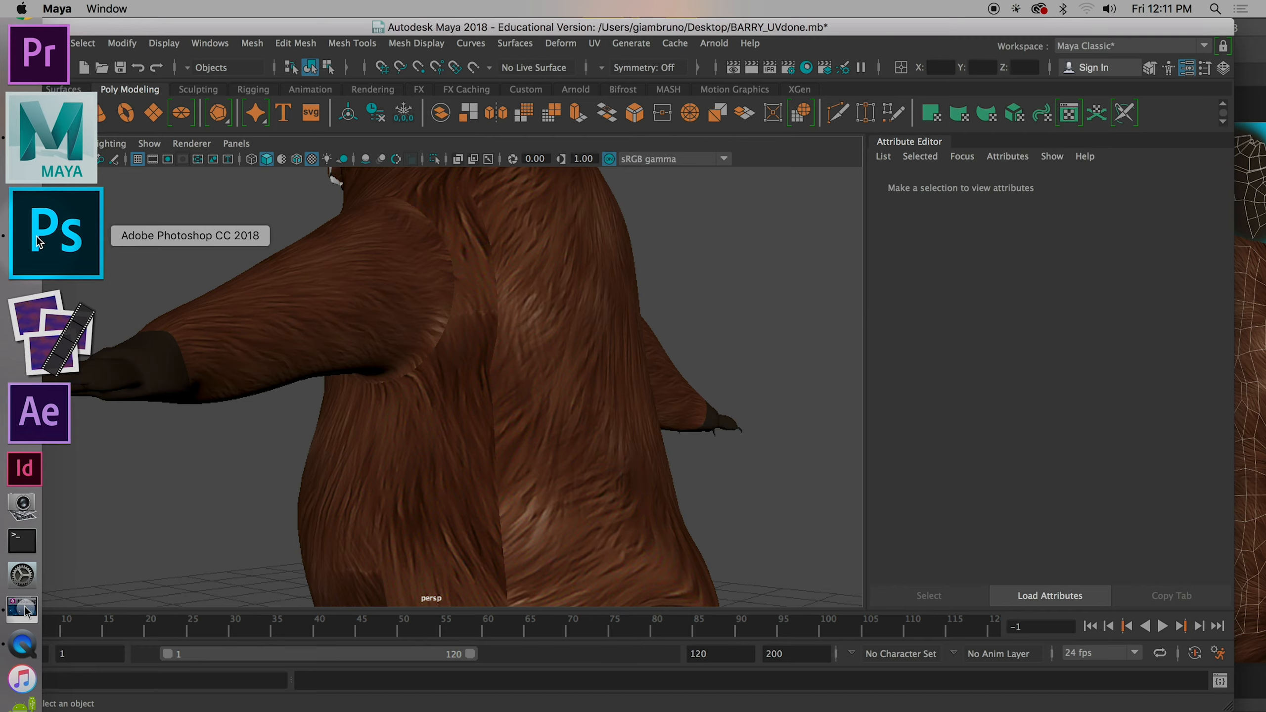
pyautogui.click(20, 231)
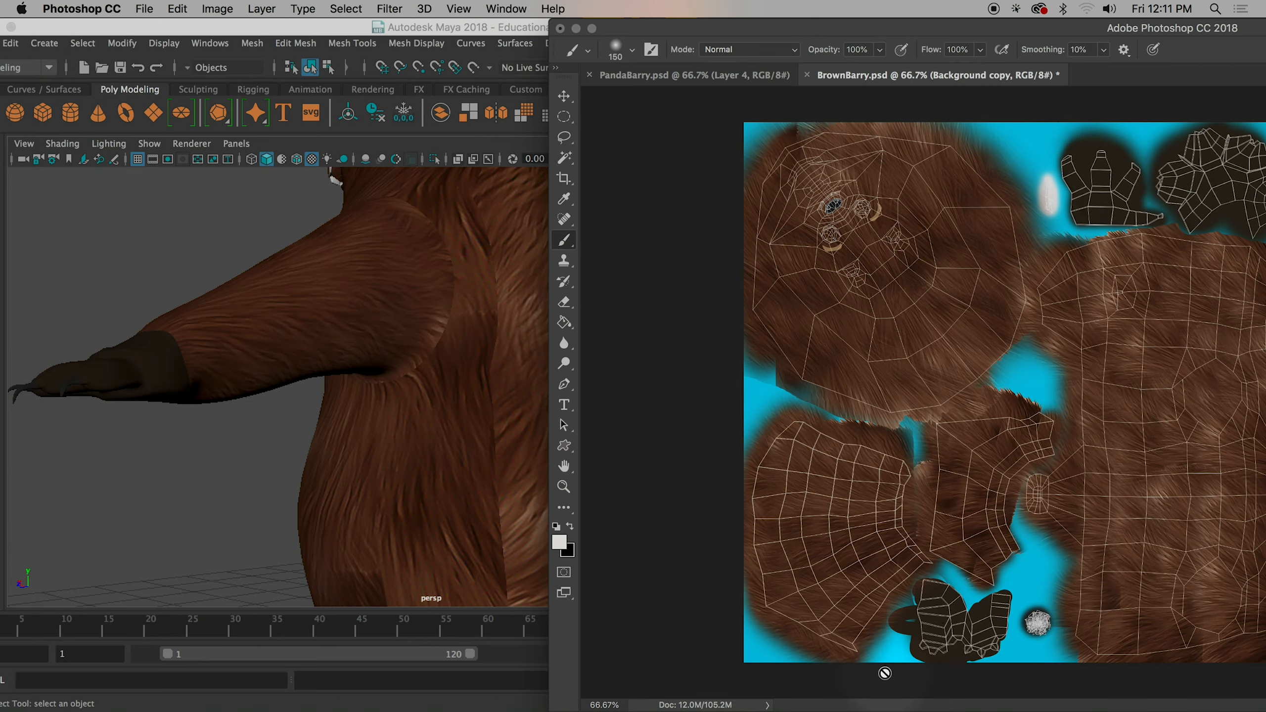
pyautogui.press('e')
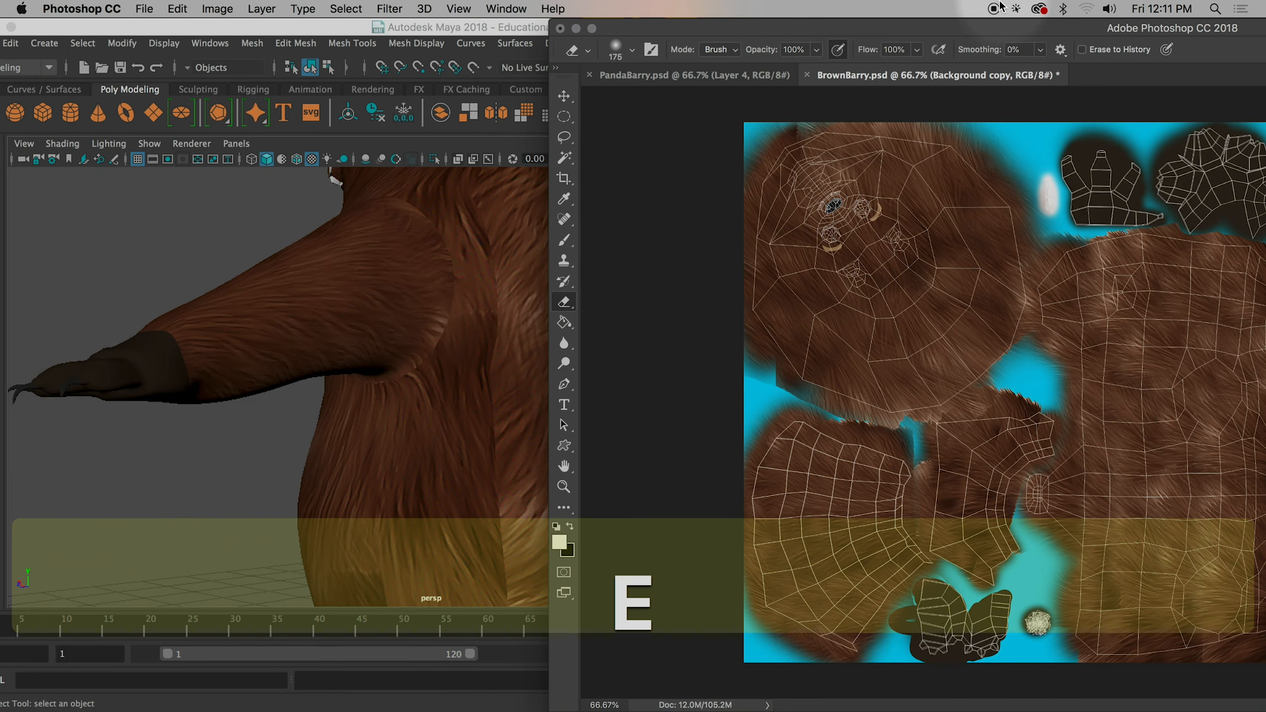
pyautogui.moveTo(977, 27); pyautogui.dragTo(524, 4)
pyautogui.scroll(-1, 1132, 588)
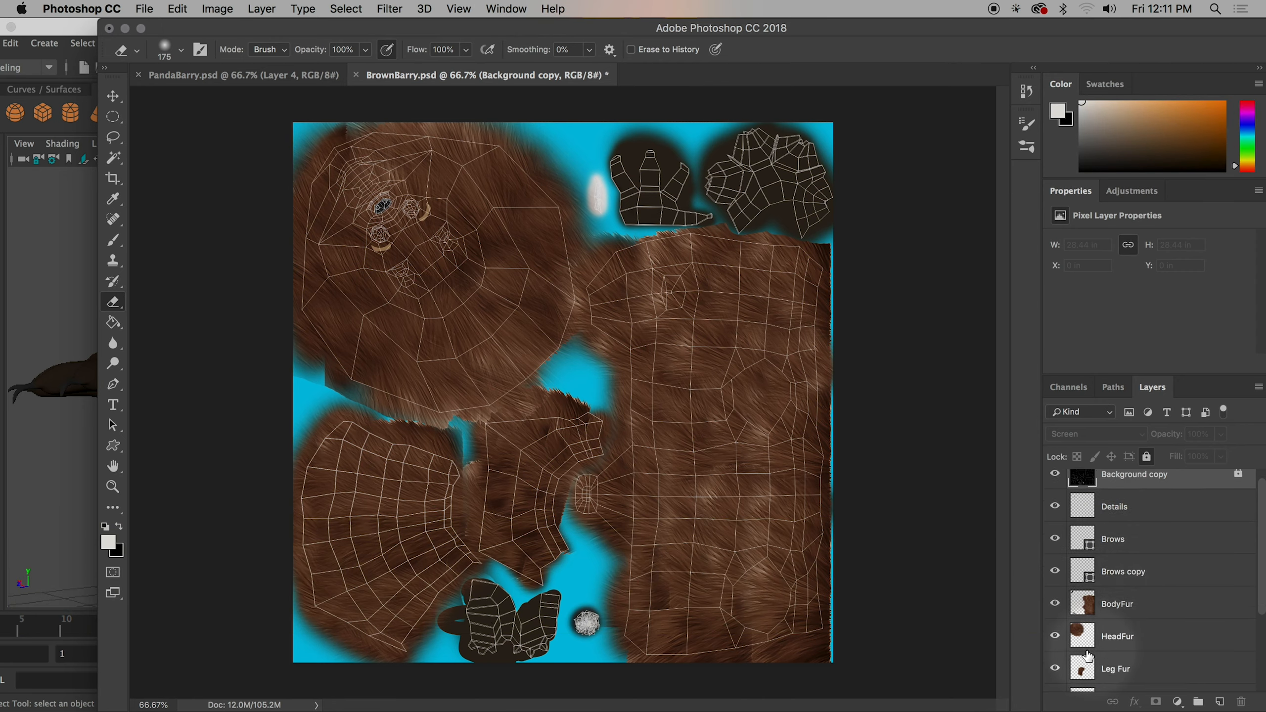
pyautogui.click(1082, 639)
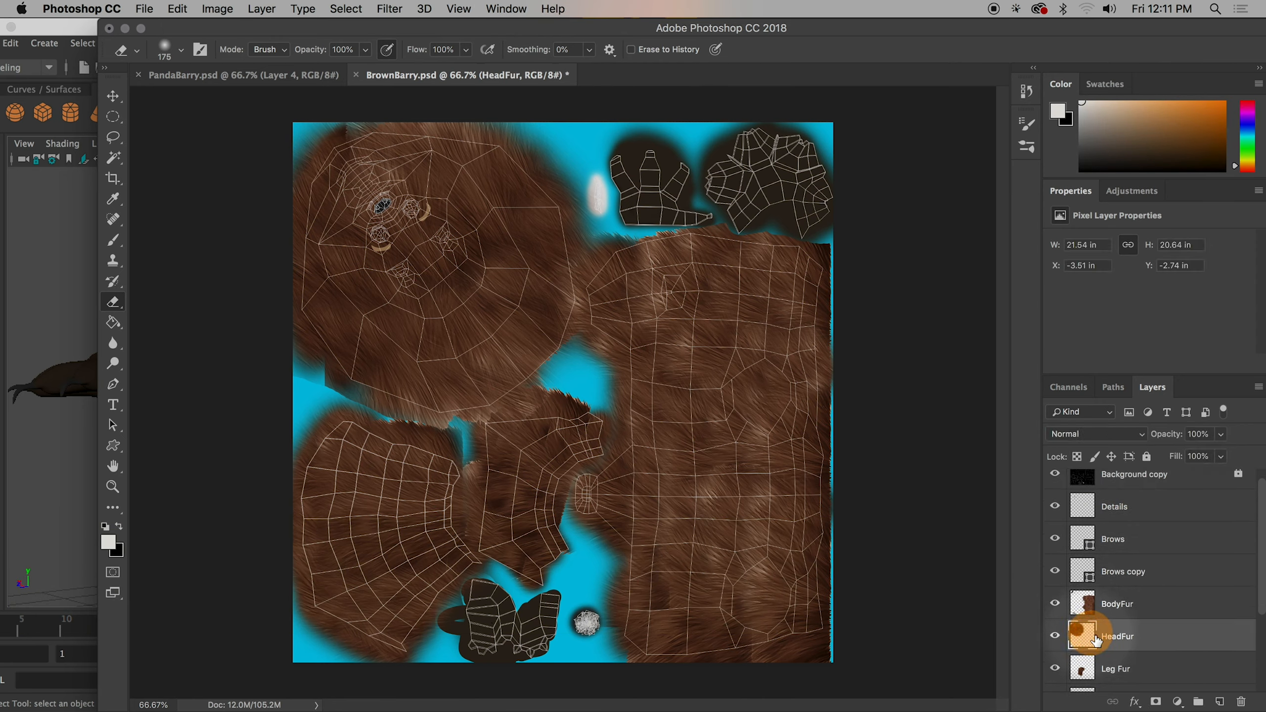
pyautogui.moveTo(450, 135); pyautogui.dragTo(504, 152)
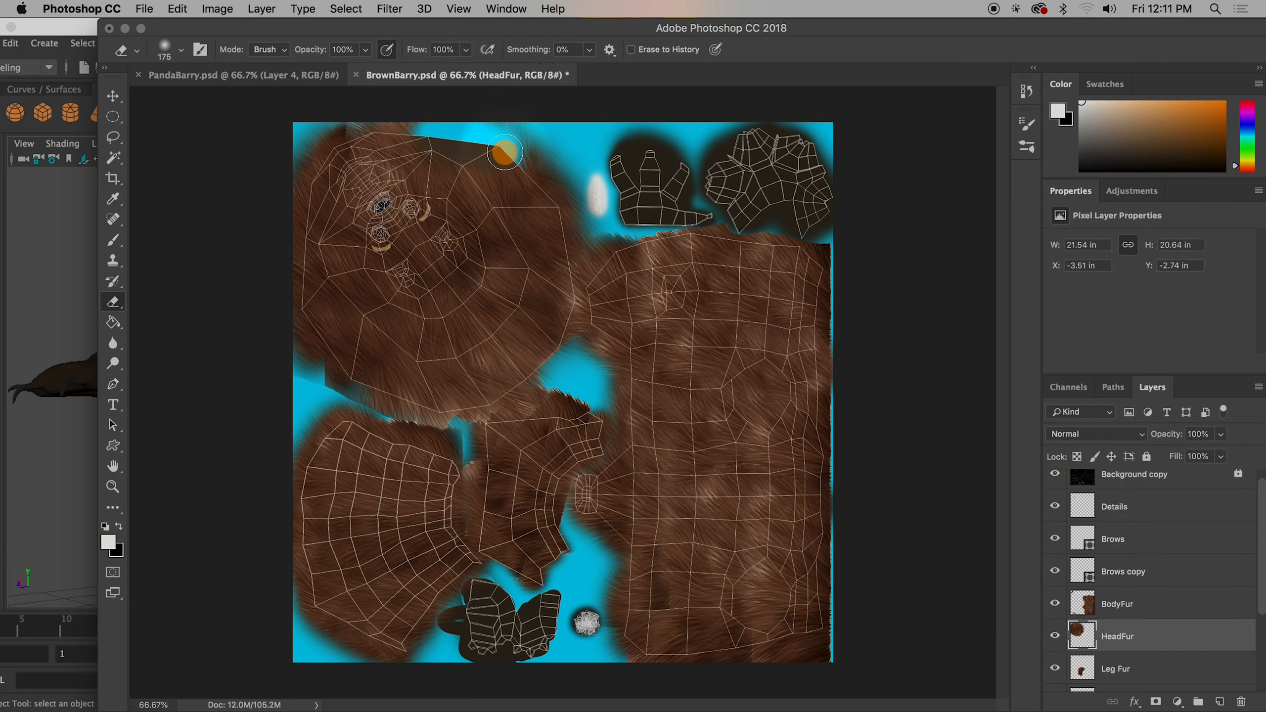
# Step: Erase the same patch at the head's upper edge on the BASE COLOR layer
pyautogui.scroll(-5, 1112, 659)
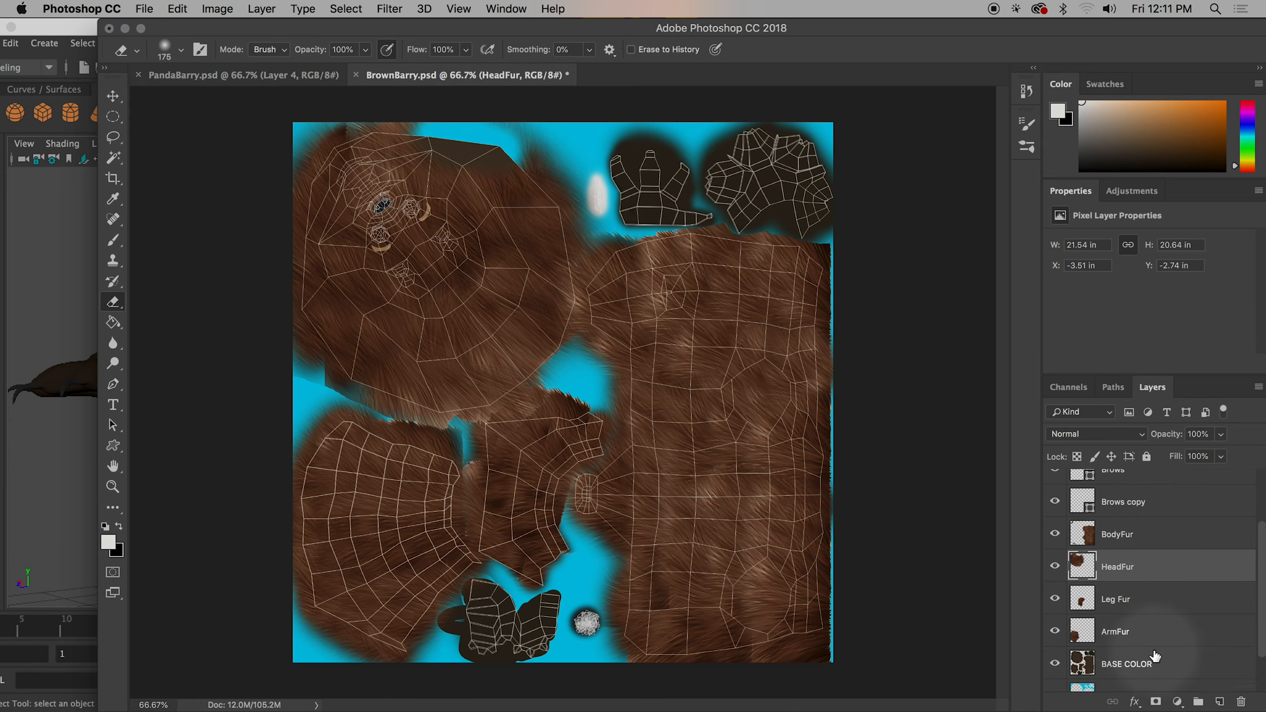
pyautogui.click(1113, 643)
pyautogui.moveTo(476, 144); pyautogui.dragTo(499, 155)
pyautogui.scroll(-1, 1107, 644)
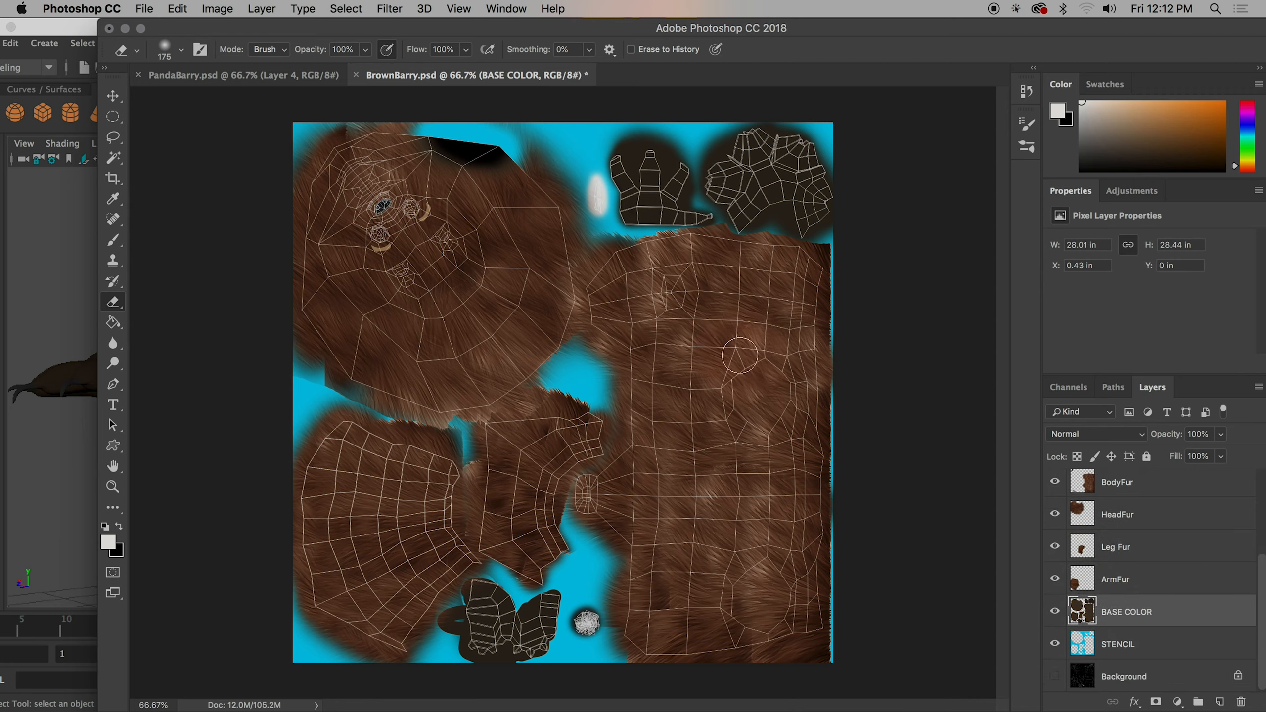
# Step: Hide the Background copy wireframe layer and save BrownBarry.psd
pyautogui.keyDown('super'); pyautogui.scroll(5, 1047, 501); pyautogui.keyUp('super')
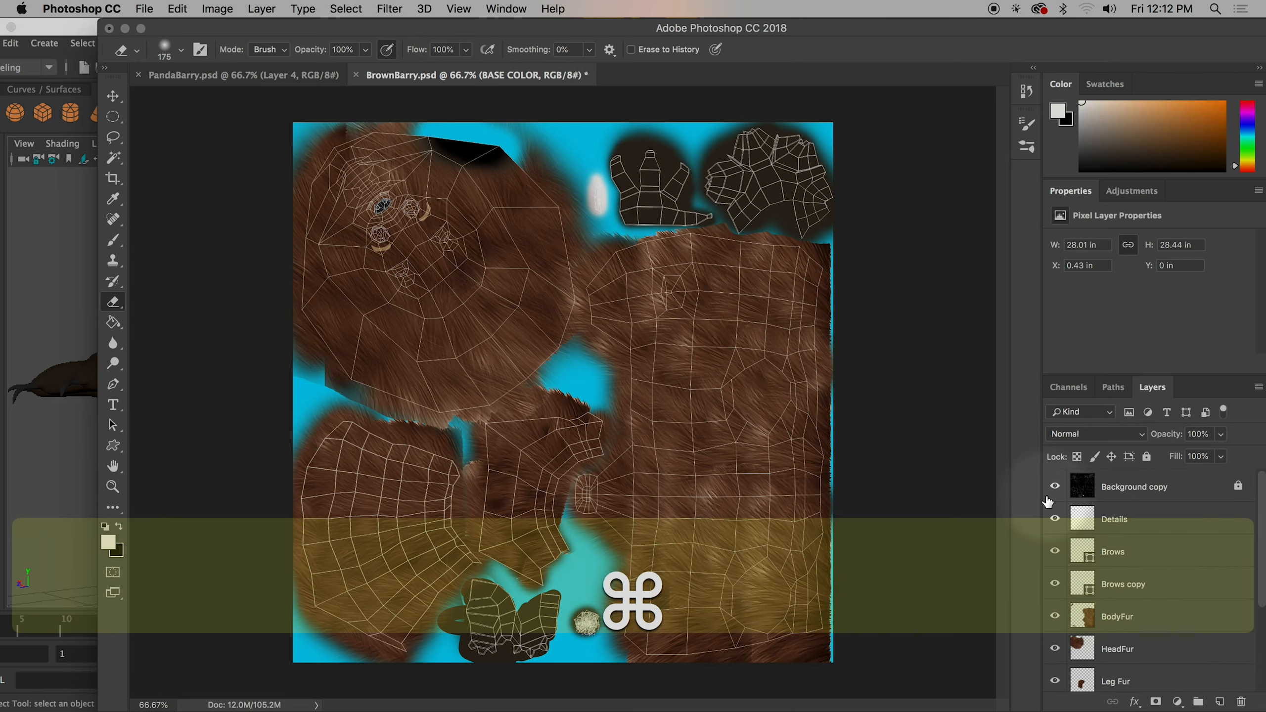
pyautogui.click(1054, 486)
pyautogui.press('super+s')
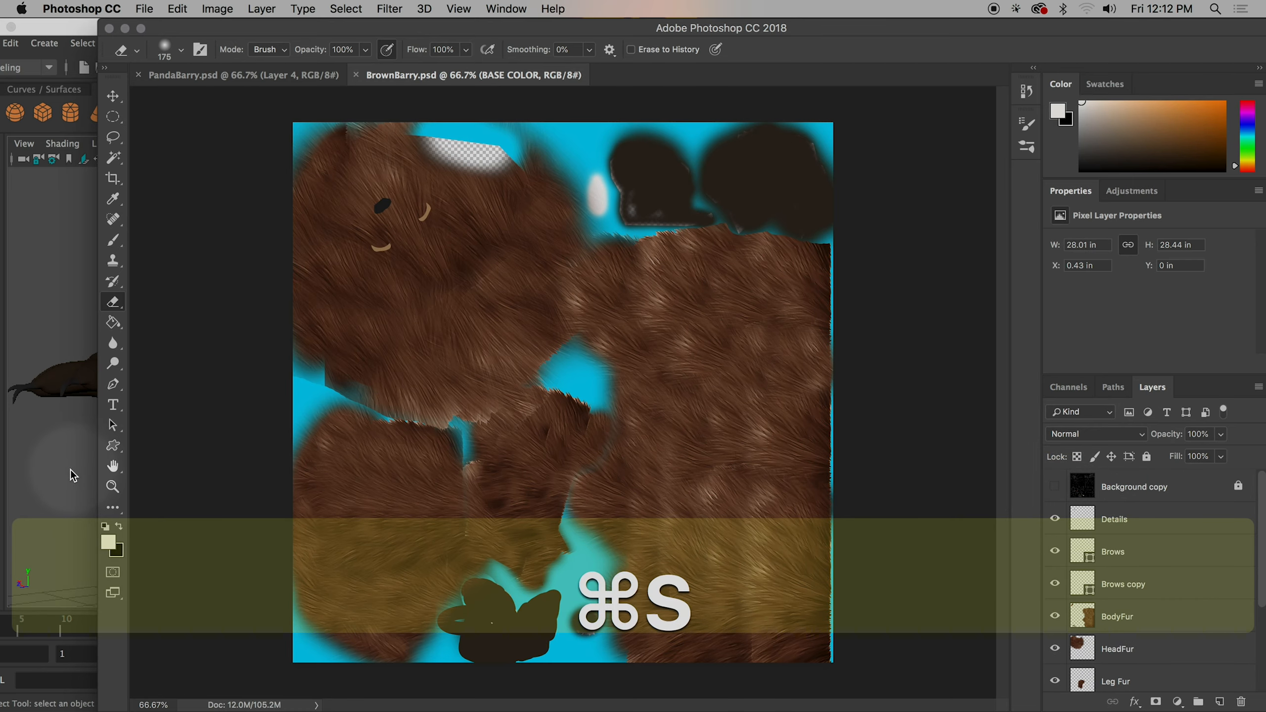
# Step: Switch to Maya, reload the BrownBarry.psd texture in the bear material's color, and inspect the erased patch on the neck
pyautogui.click(74, 475)
pyautogui.click(495, 281)
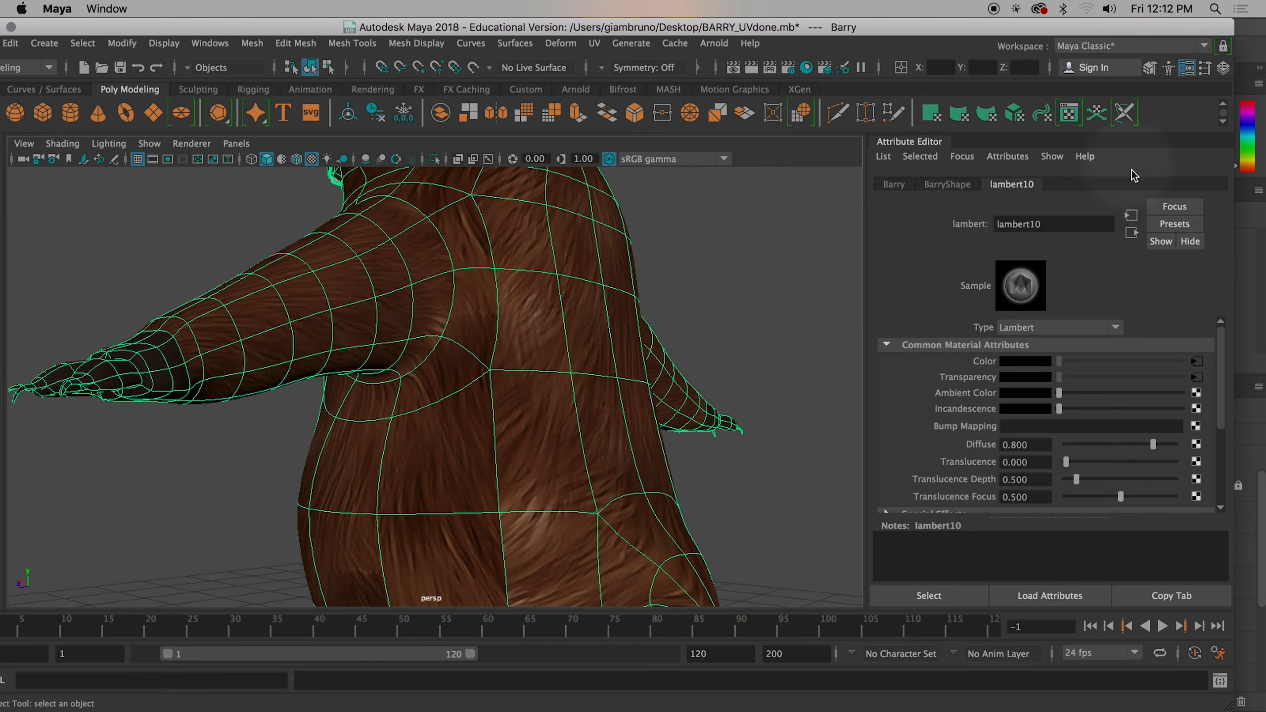
pyautogui.click(1196, 362)
pyautogui.click(1022, 422)
pyautogui.keyDown('alt'); pyautogui.moveTo(707, 343); pyautogui.dragTo(350, 314); pyautogui.keyUp('alt')
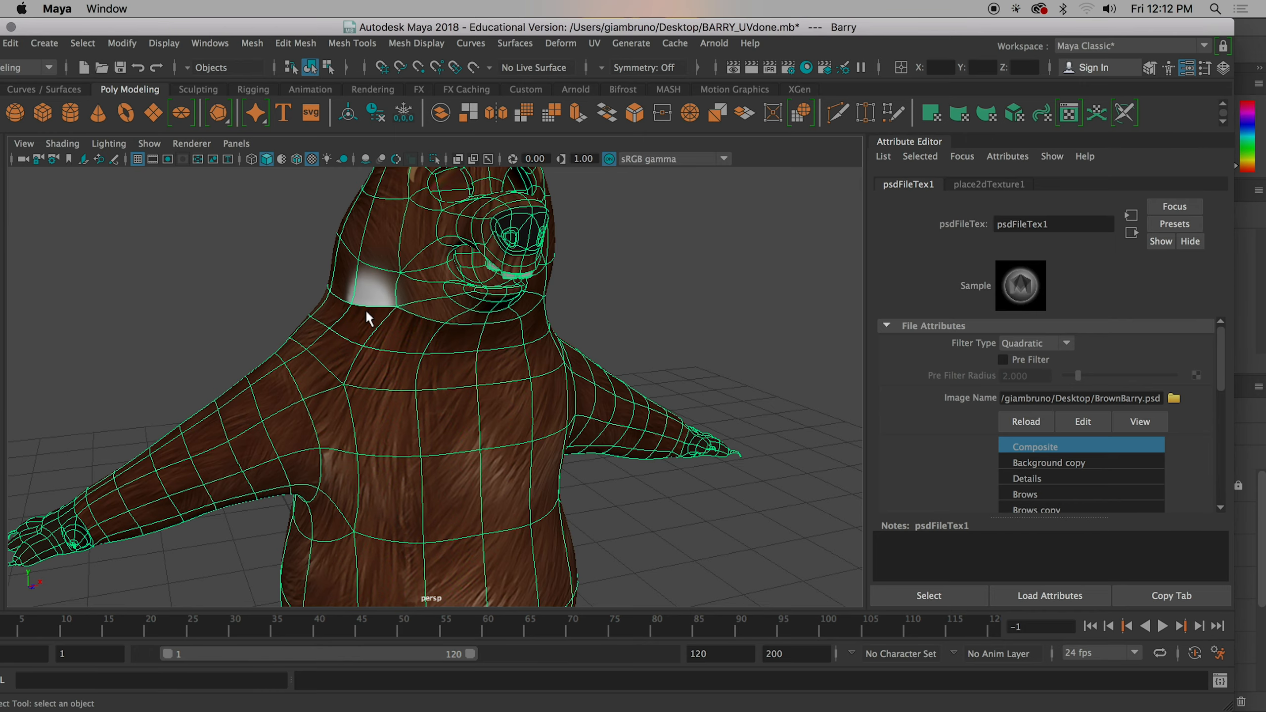
pyautogui.keyDown('alt'); pyautogui.moveTo(367, 315); pyautogui.dragTo(421, 306); pyautogui.keyUp('alt')
# Step: Switch to Photoshop, undo the eraser strokes on the BASE COLOR and HeadFur layers, and save BrownBarry.psd
pyautogui.click(1257, 34)
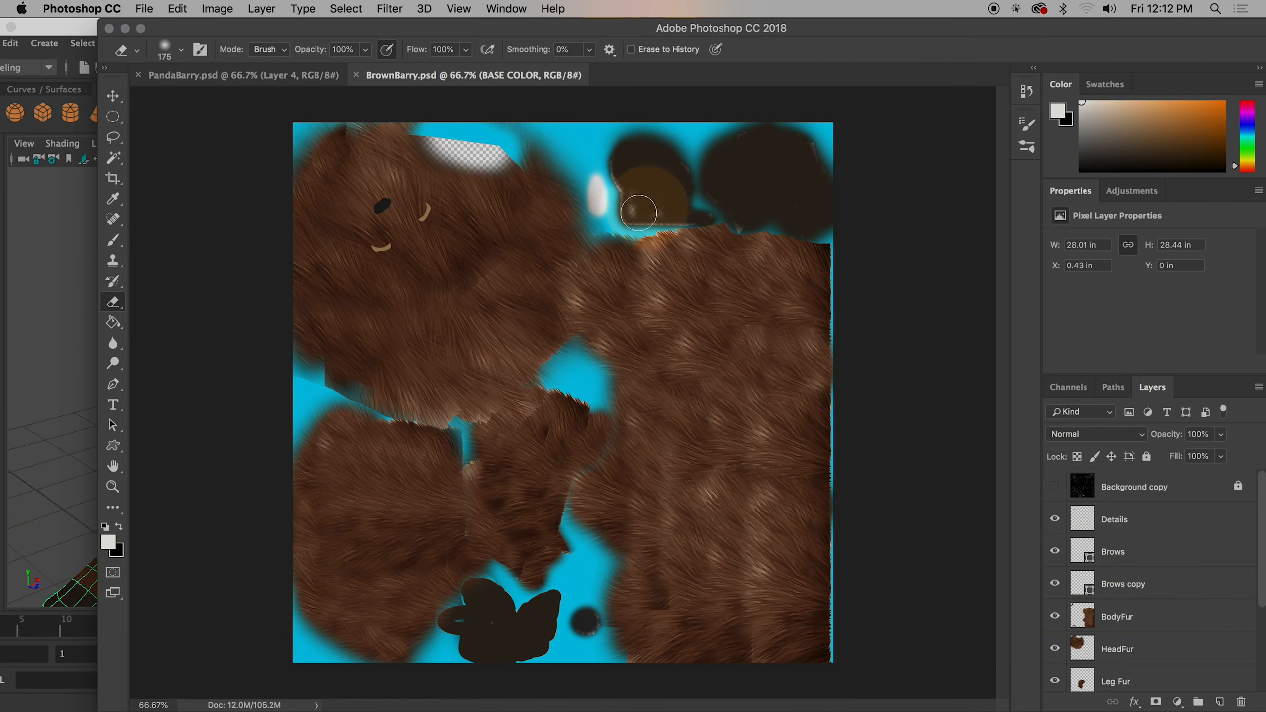
pyautogui.press('super+z')
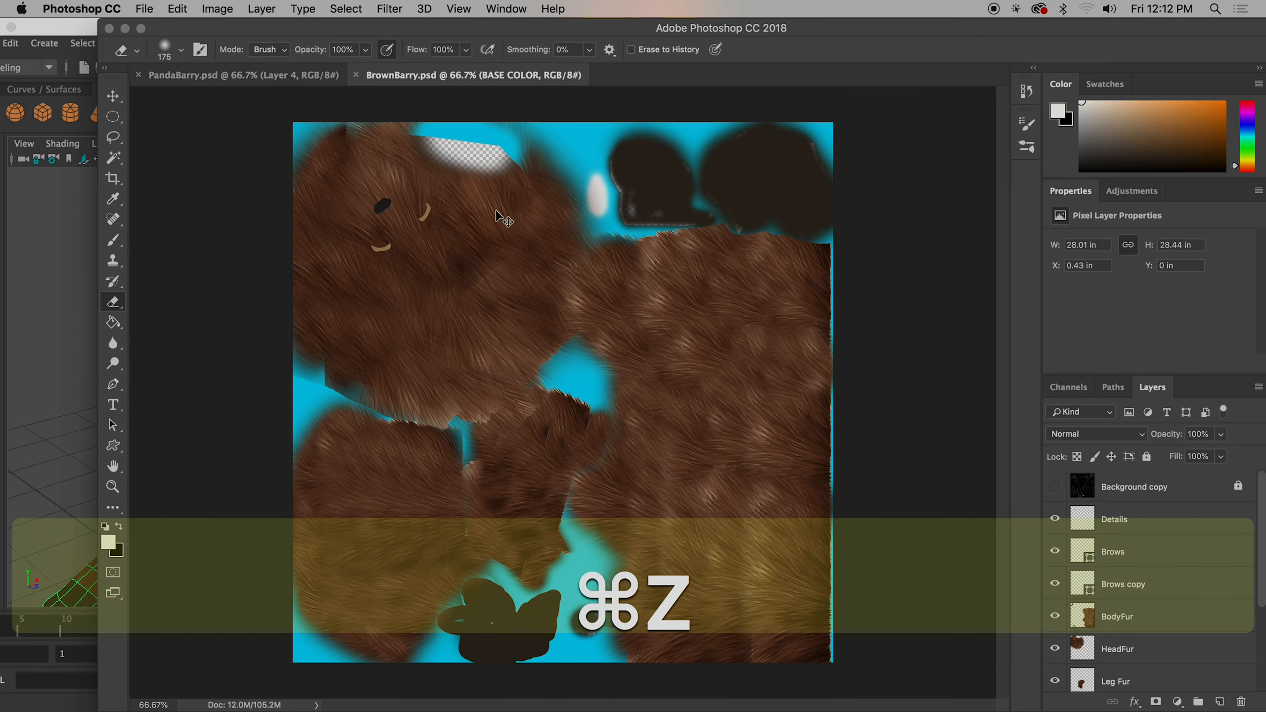
pyautogui.press('alt+super+z')
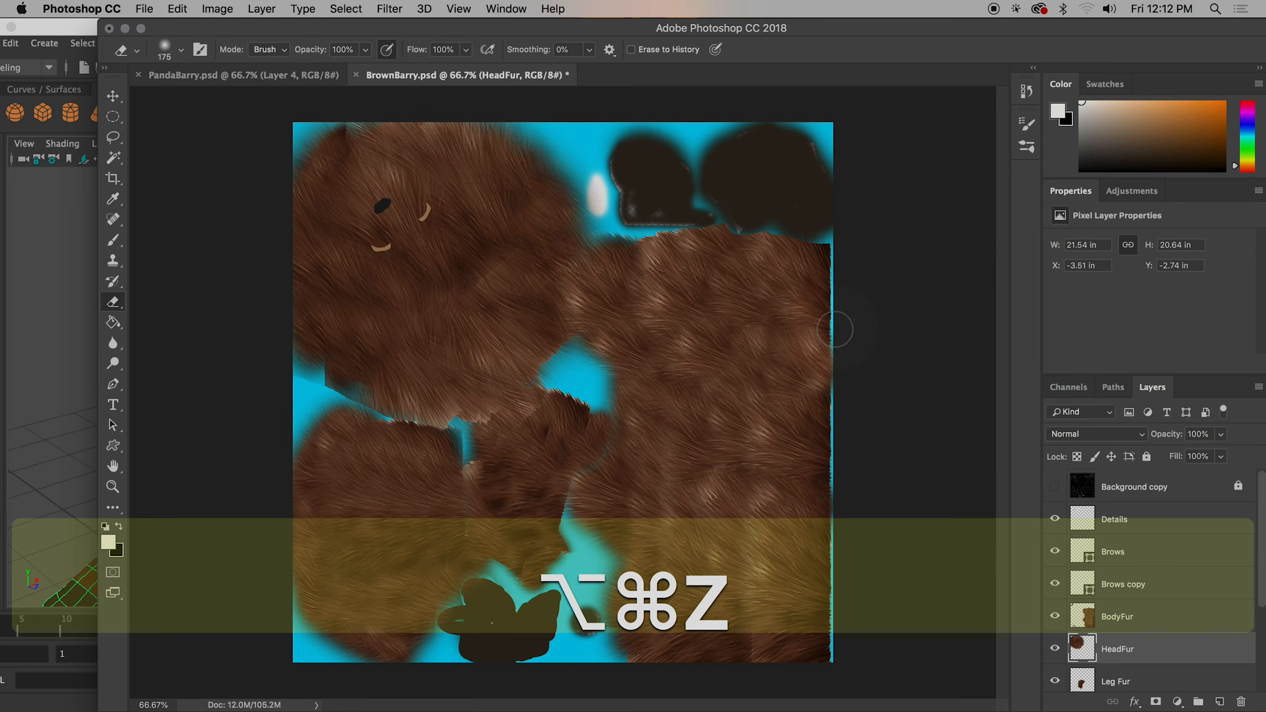
pyautogui.press('super+s')
# Step: Switch to Maya, reload the restored BrownBarry.psd texture in the bear material's color, and check the neck area
pyautogui.click(89, 313)
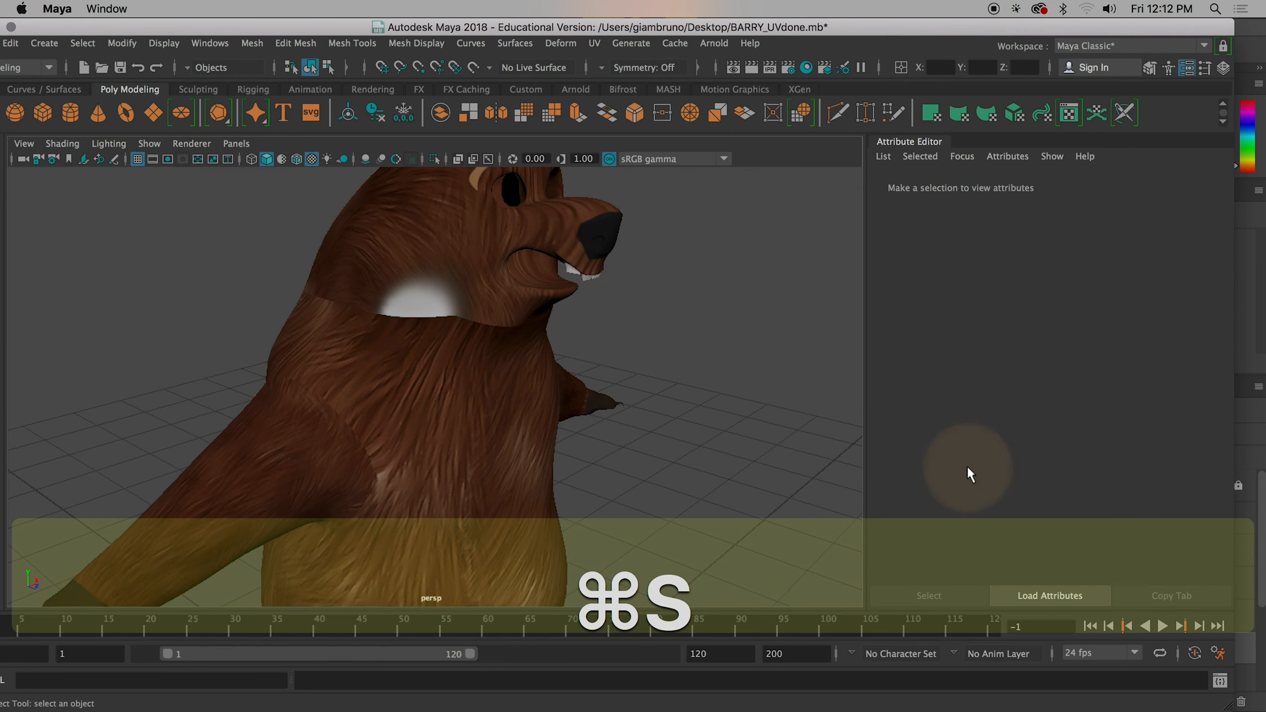
pyautogui.click(1197, 362)
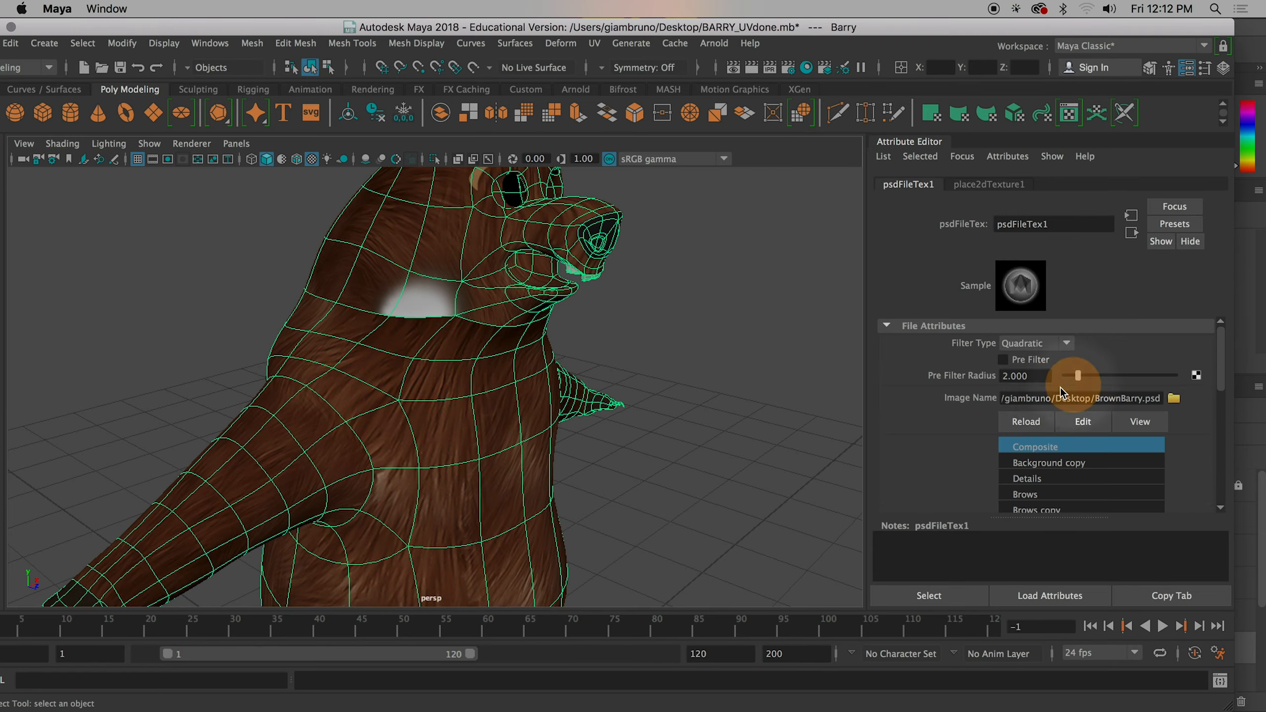
pyautogui.click(1027, 421)
pyautogui.click(602, 388)
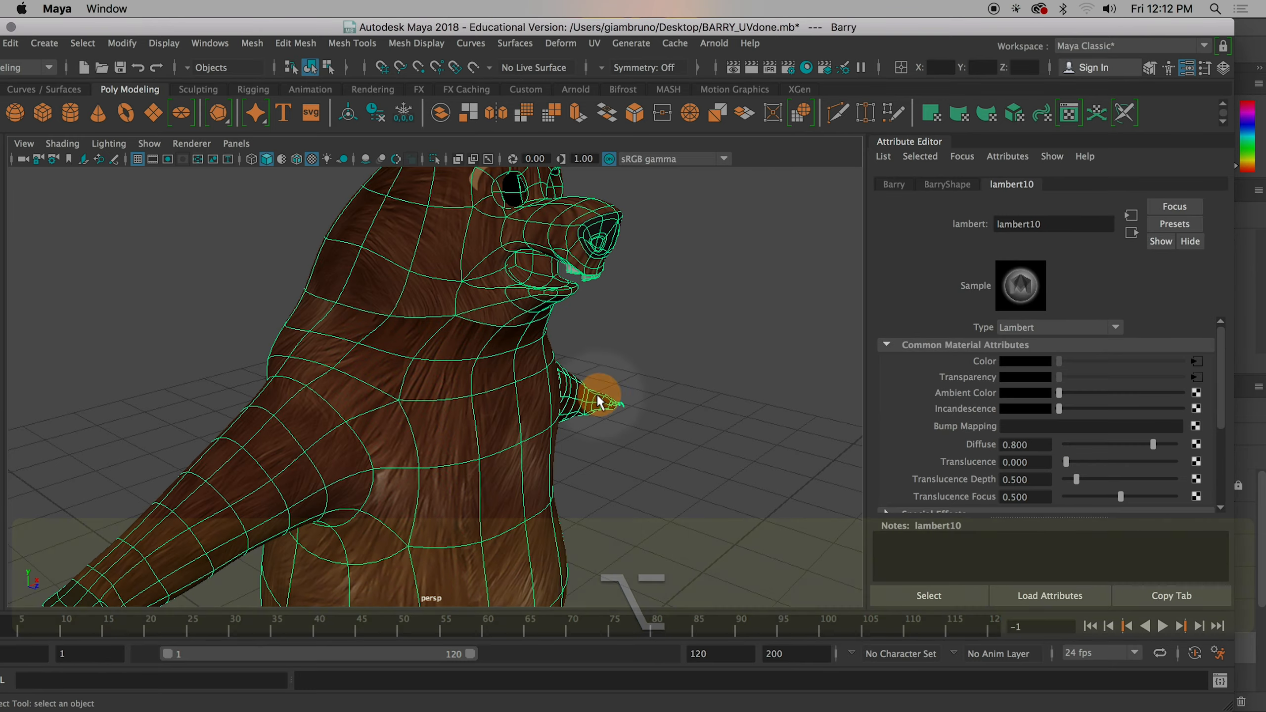
pyautogui.keyDown('alt'); pyautogui.moveTo(603, 388); pyautogui.dragTo(521, 389); pyautogui.keyUp('alt')
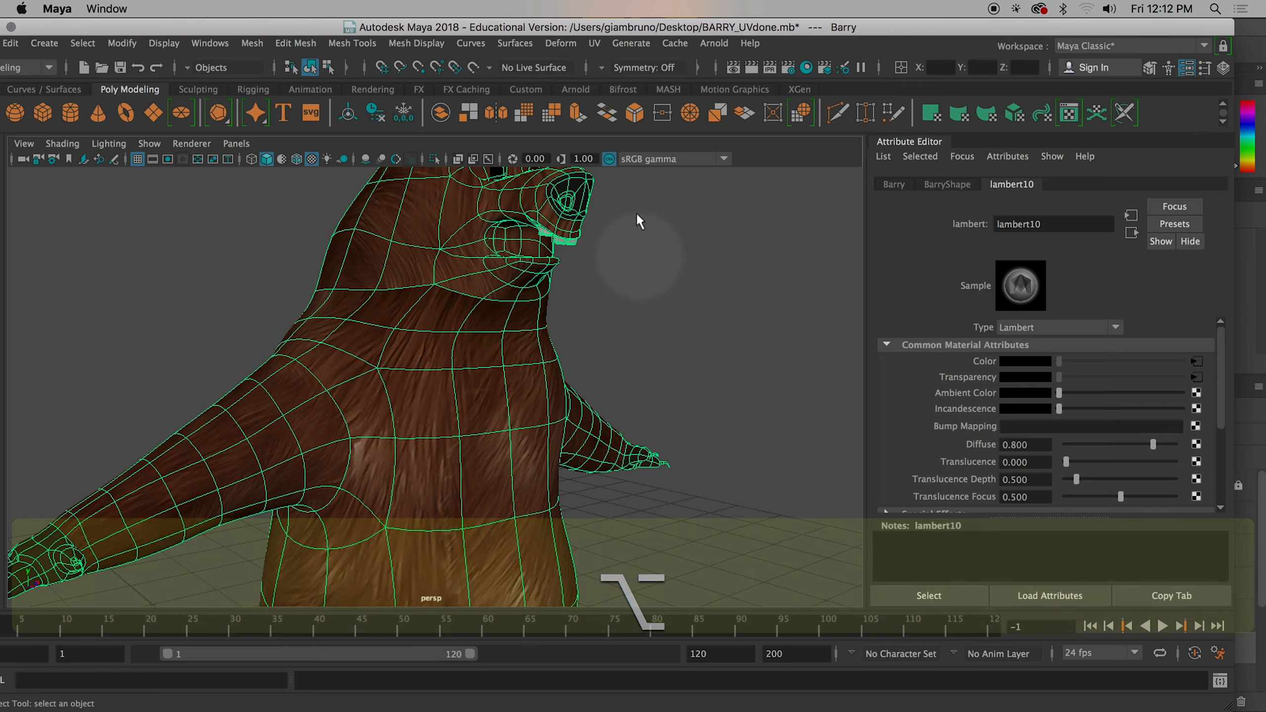
# Step: Uncover Photoshop behind the Maya window and assign a new Lambert material to the bear
pyautogui.moveTo(472, 30); pyautogui.dragTo(980, 30)
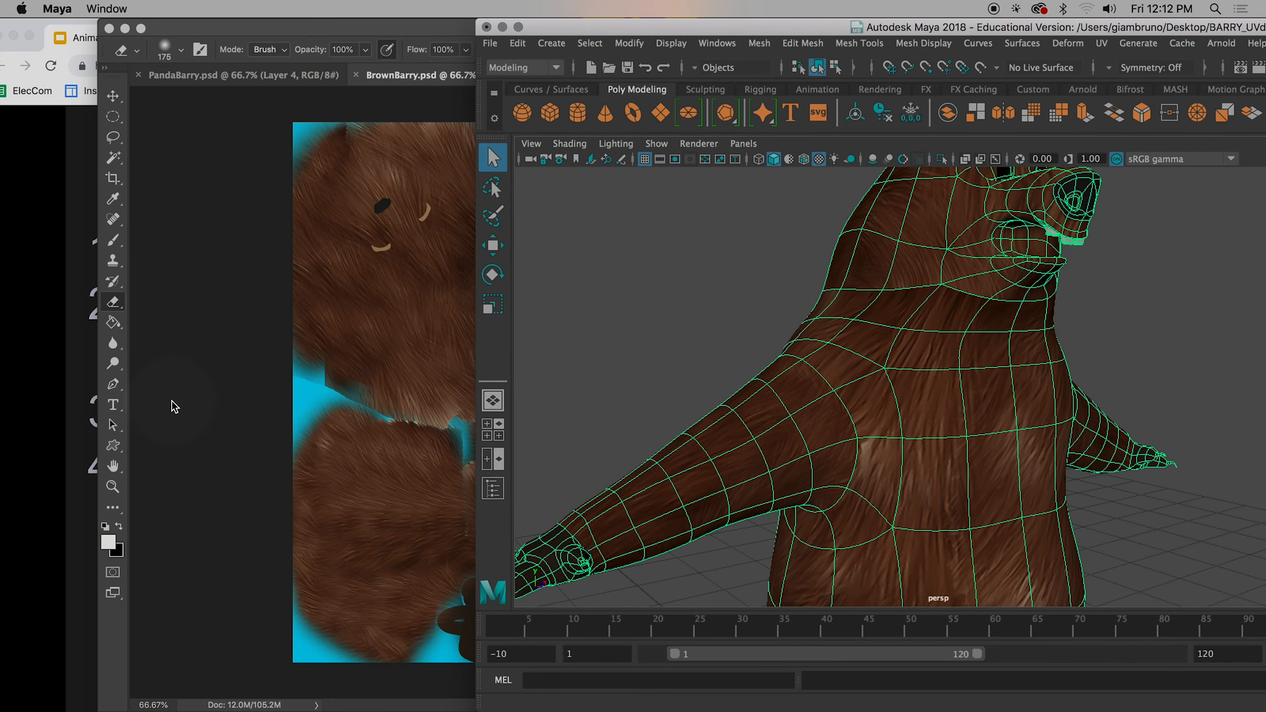
pyautogui.keyDown('alt'); pyautogui.moveTo(810, 280); pyautogui.dragTo(870, 409); pyautogui.keyUp('alt')
pyautogui.moveTo(871, 410); pyautogui.dragTo(970, 584, button='right')
pyautogui.keyDown('alt'); pyautogui.moveTo(696, 343); pyautogui.dragTo(667, 340); pyautogui.keyUp('alt')
pyautogui.click(218, 31)
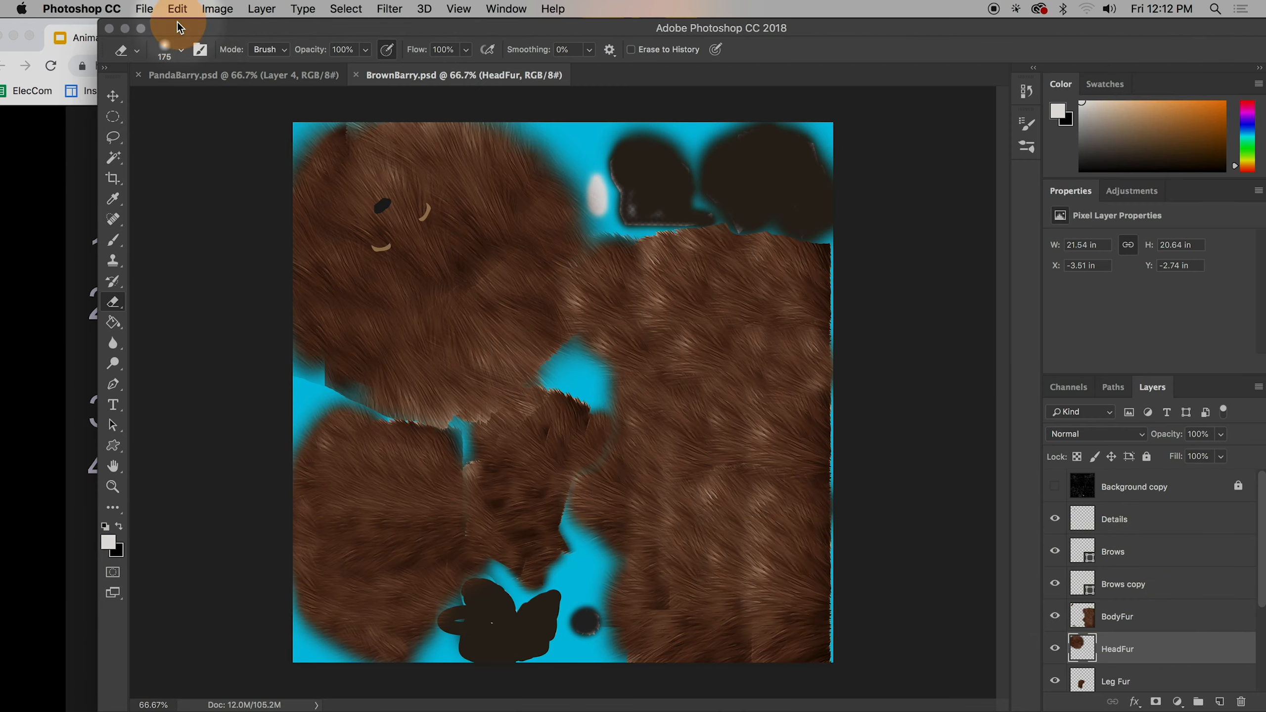
pyautogui.moveTo(190, 27); pyautogui.dragTo(425, 35)
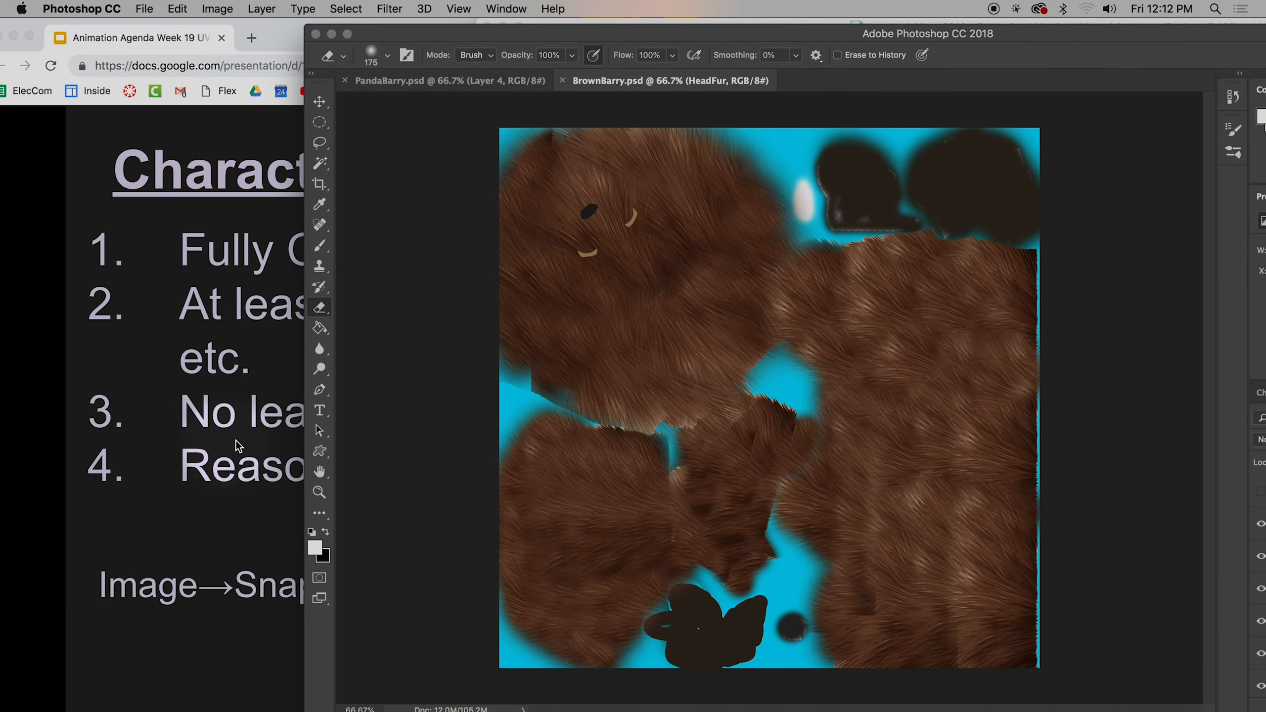
pyautogui.moveTo(573, 32); pyautogui.dragTo(332, 26)
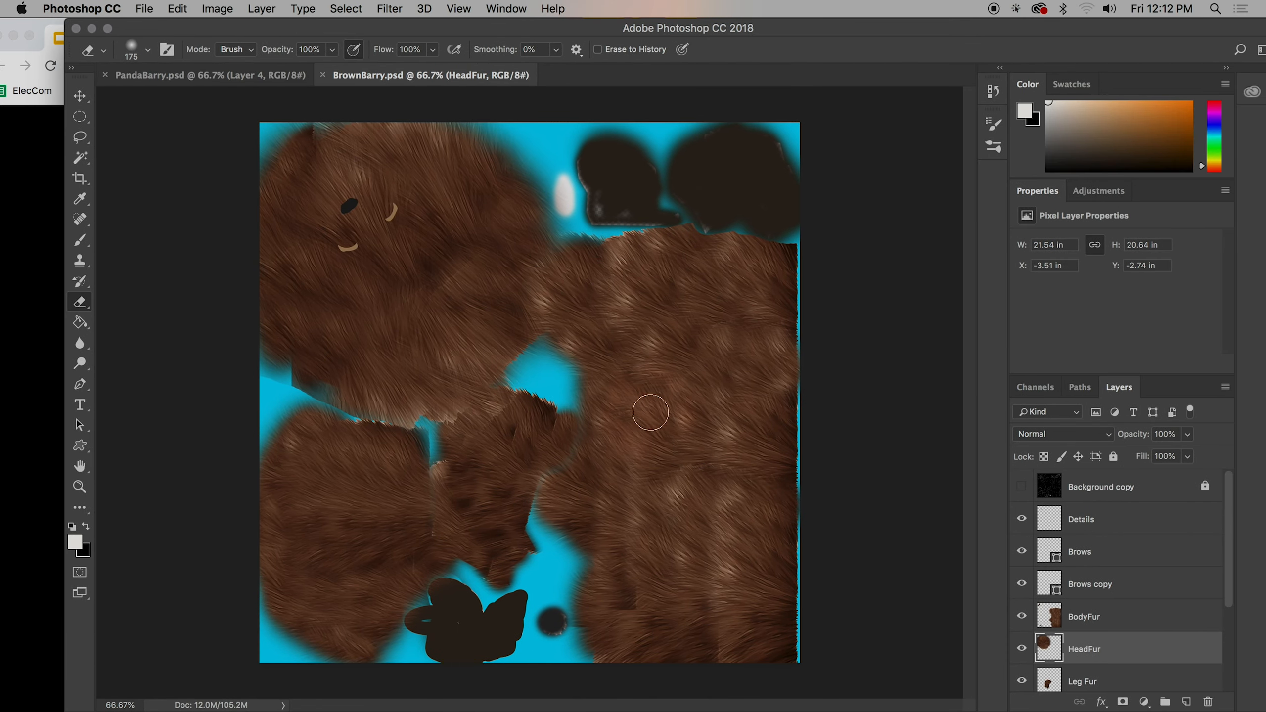
pyautogui.press('super+s')
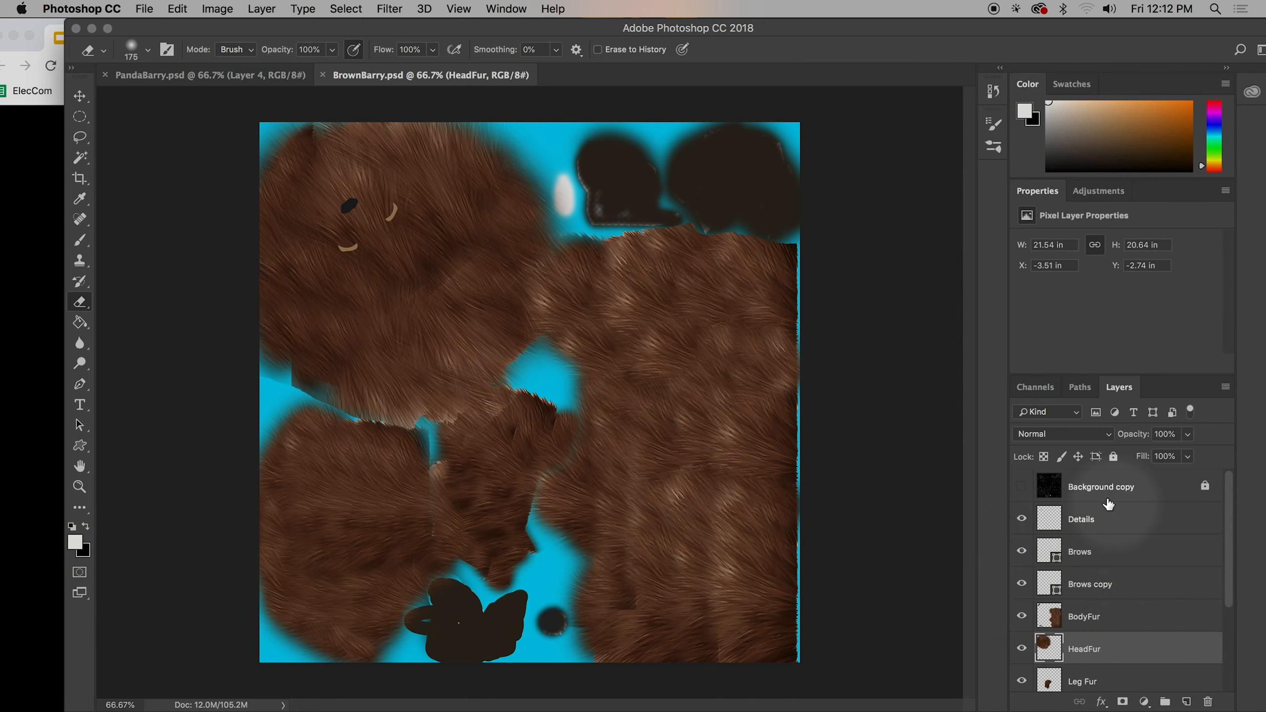
# Step: Toggle the Background copy wireframe layer on and off repeatedly, leaving it visible with the HeadFur layer selected
pyautogui.click(1019, 486)
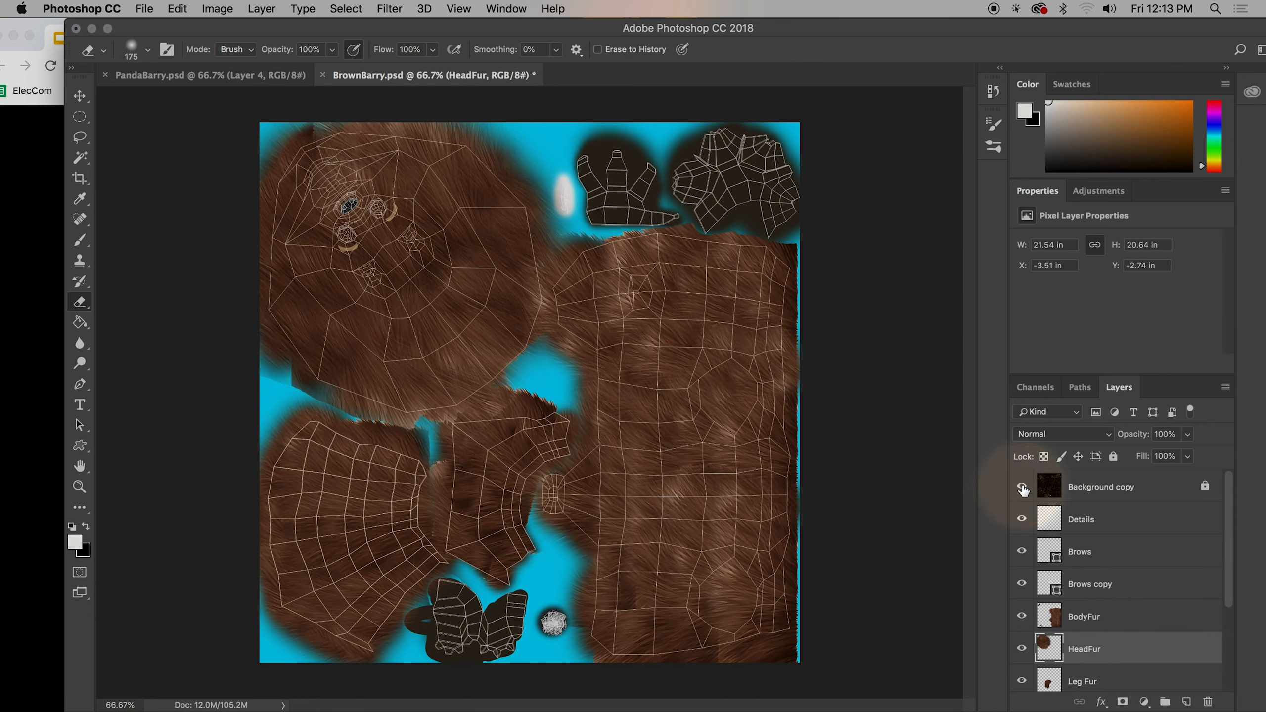
pyautogui.click(1020, 486)
pyautogui.click(1021, 488)
pyautogui.click(1021, 487)
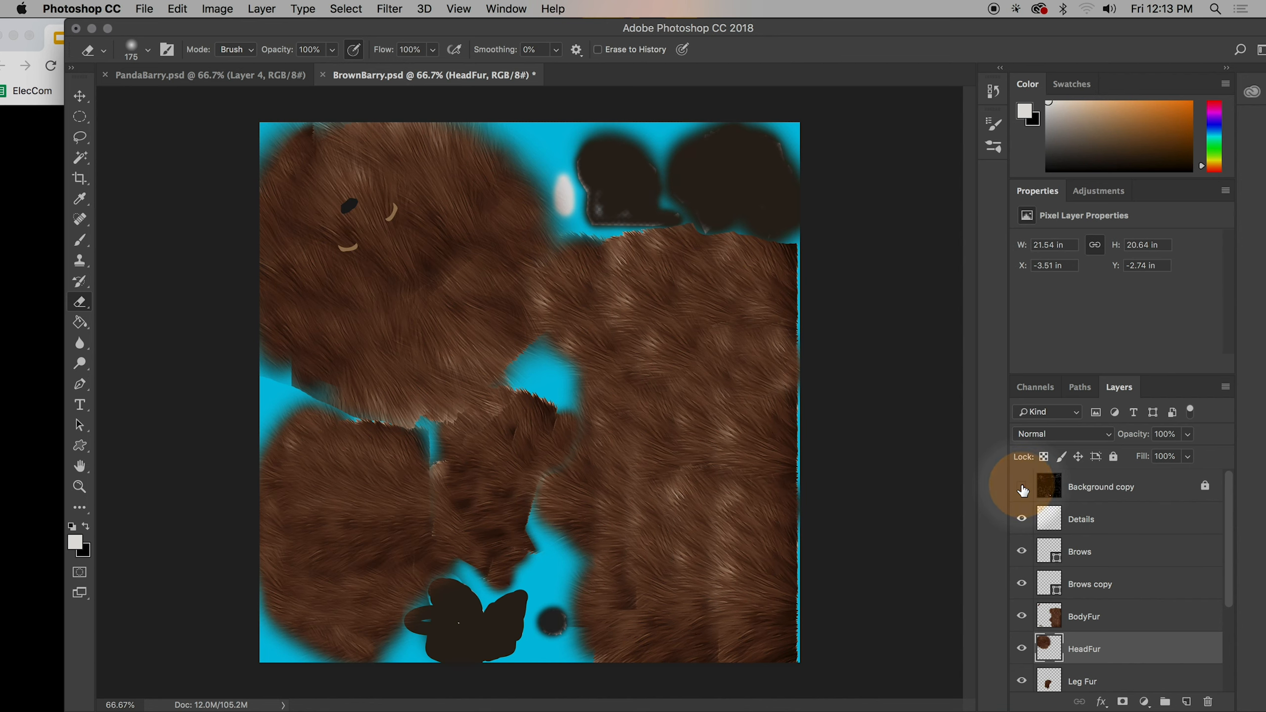
pyautogui.click(1021, 488)
pyautogui.click(1021, 487)
pyautogui.click(1021, 488)
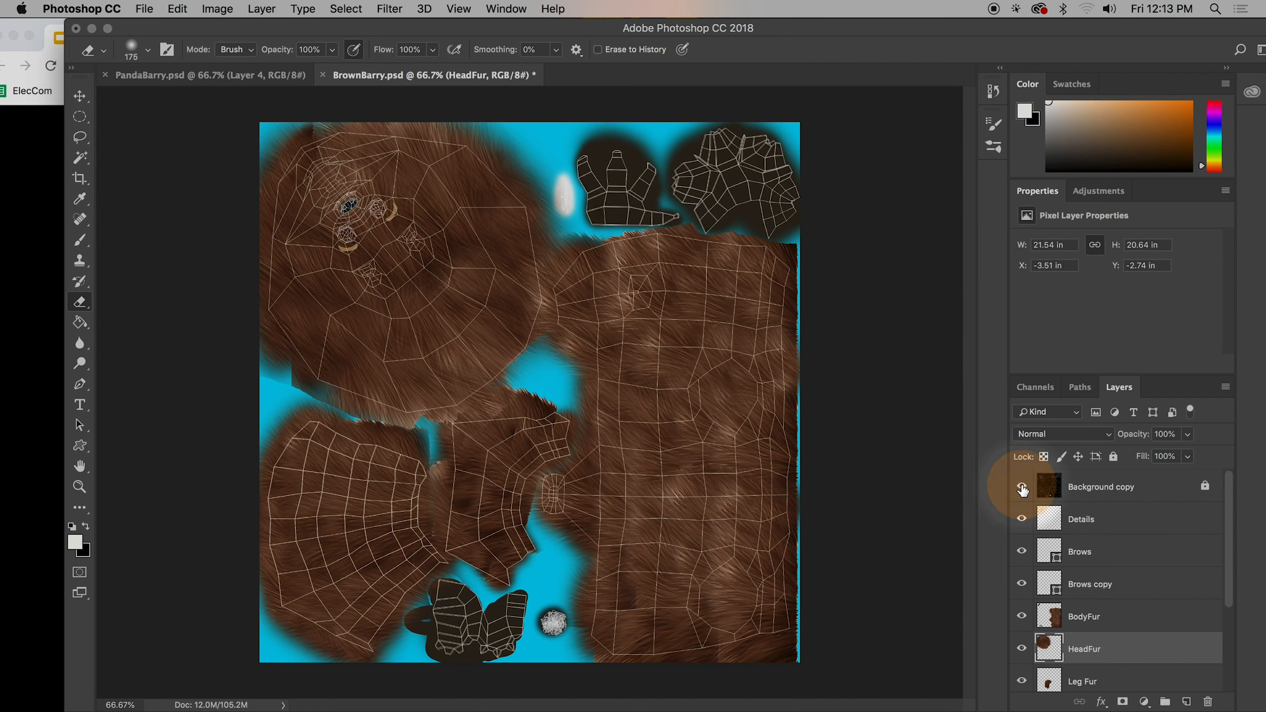
pyautogui.click(1021, 487)
pyautogui.click(1021, 487)
pyautogui.click(1021, 487)
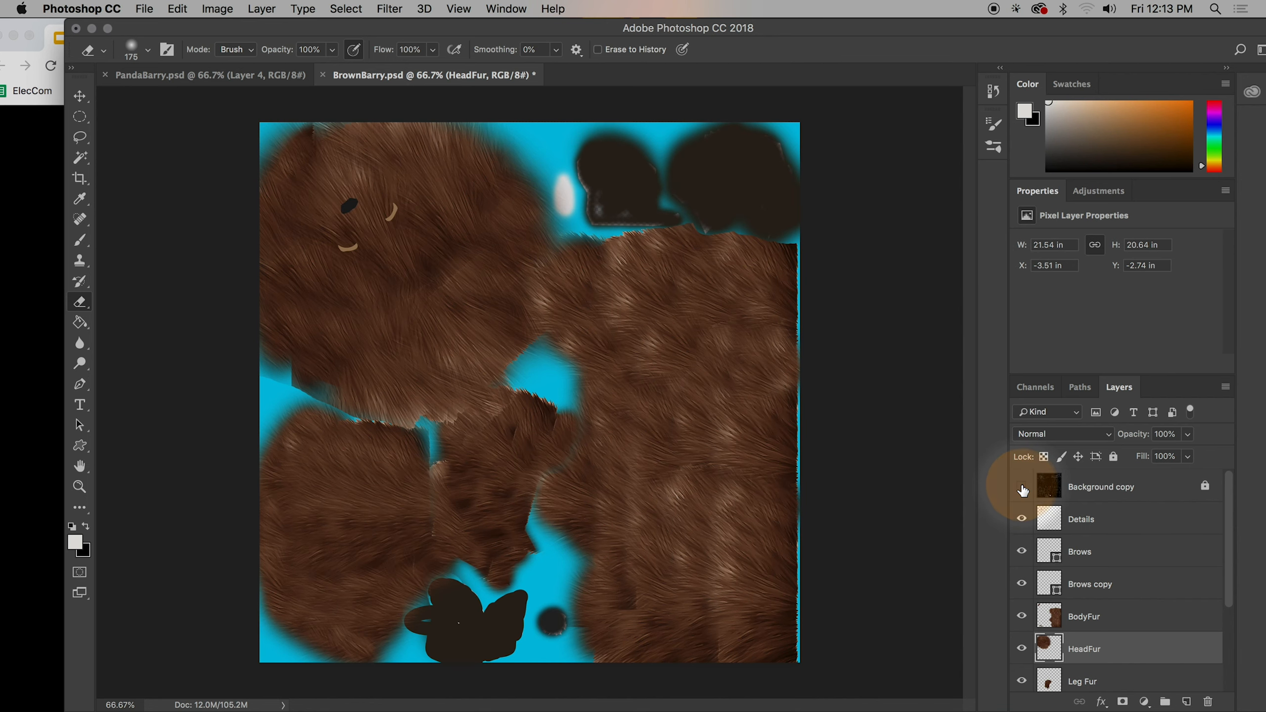
pyautogui.click(1021, 487)
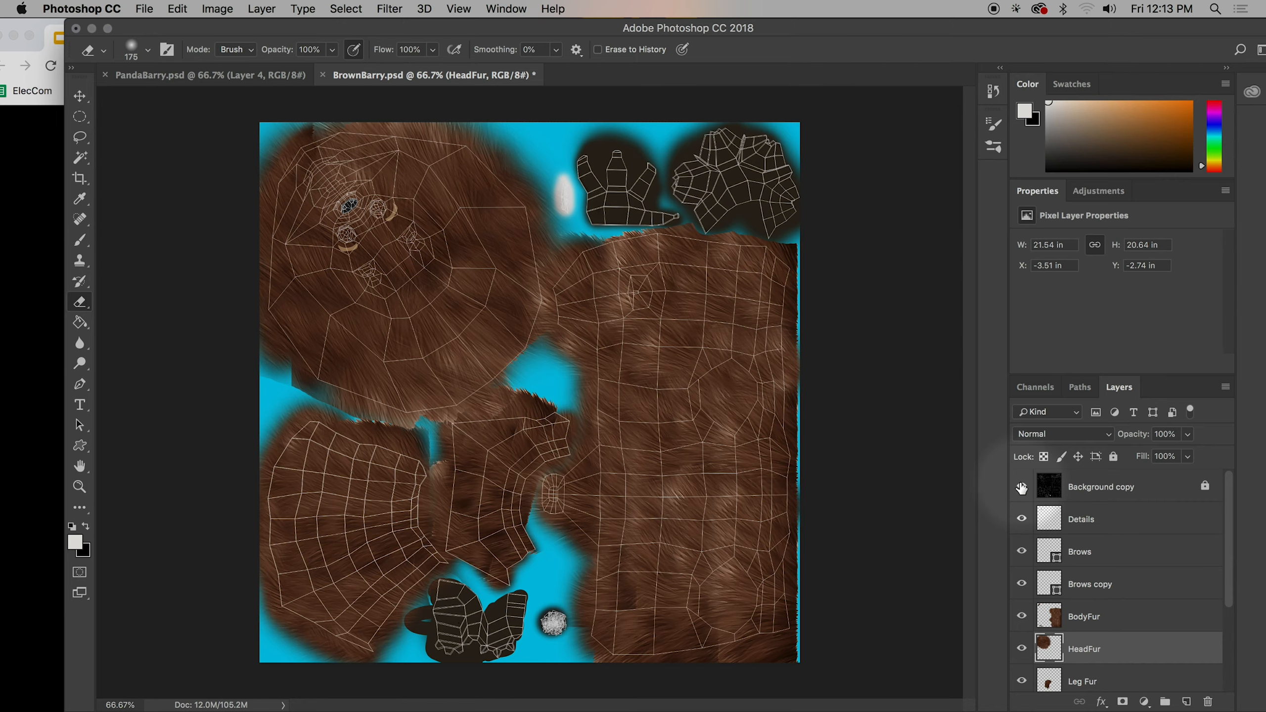
pyautogui.click(1021, 487)
pyautogui.click(1021, 487)
pyautogui.click(1021, 487)
pyautogui.click(1021, 487)
pyautogui.click(1021, 487)
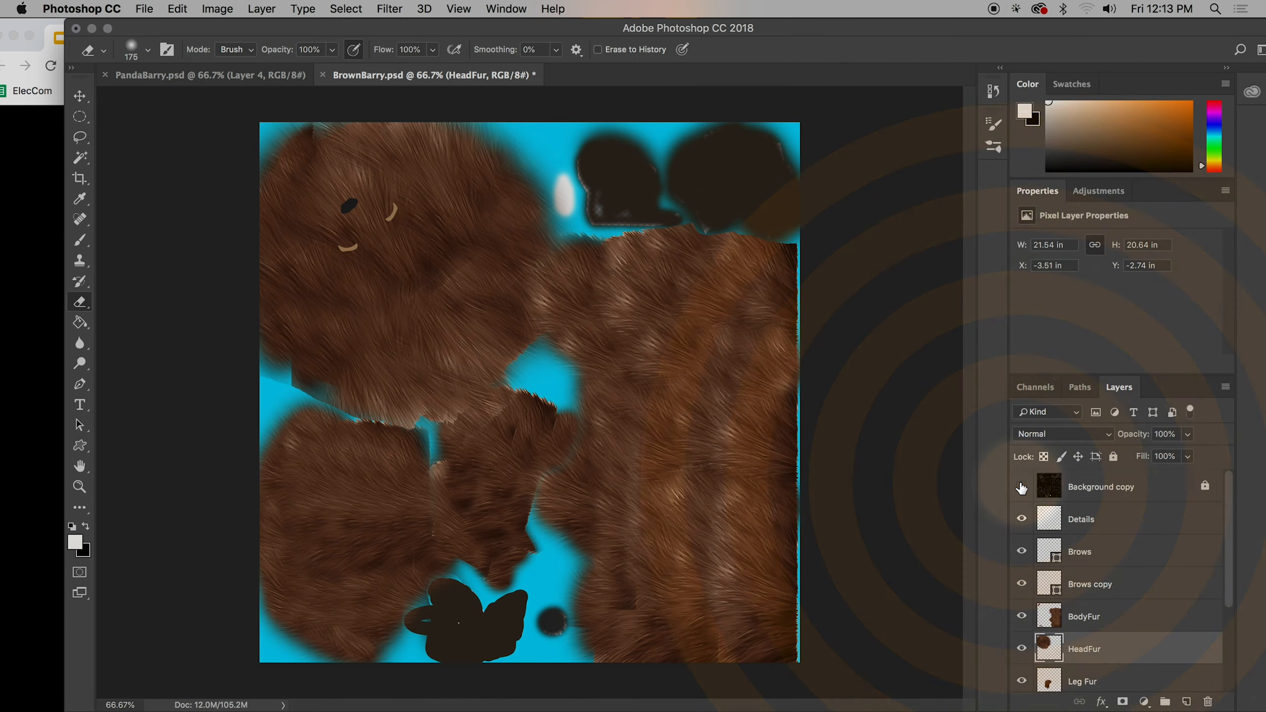
pyautogui.click(1022, 488)
pyautogui.click(1188, 647)
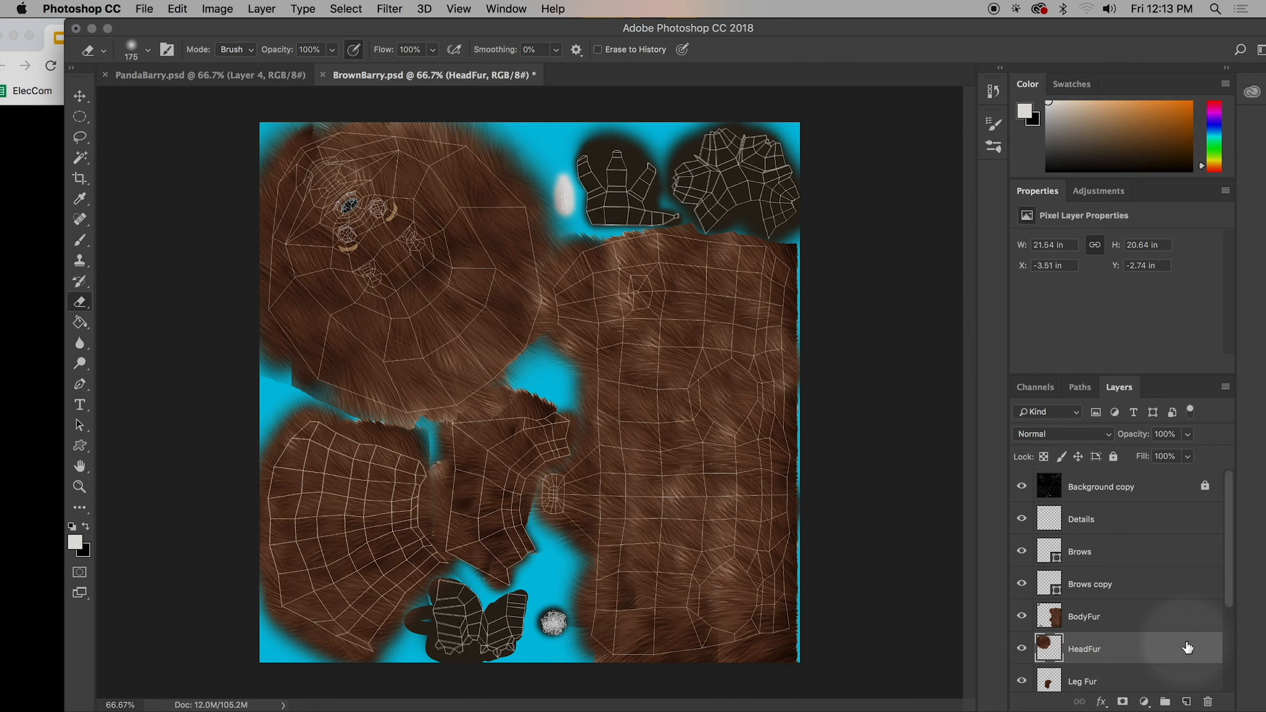
# Step: Save BrownBarry.psd with the wireframe layer shown and close the document
pyautogui.press('super+s')
pyautogui.press('super+w')
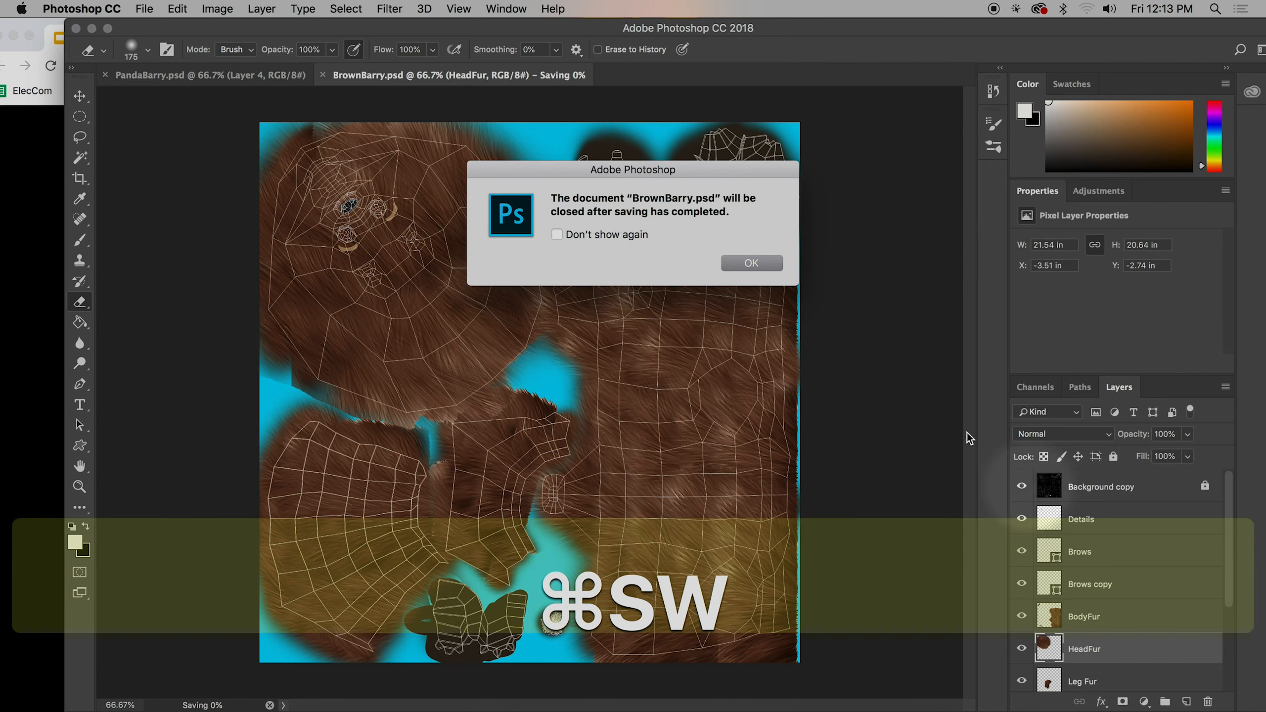
pyautogui.click(752, 262)
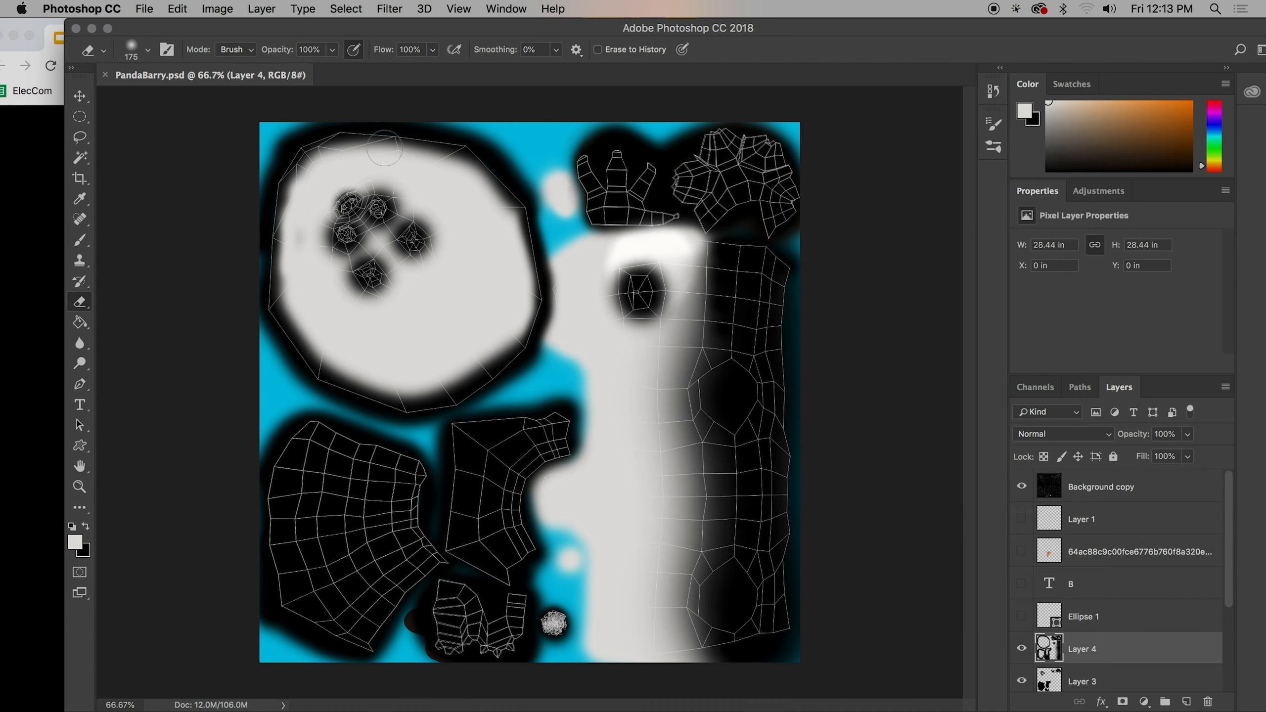
# Step: Reopen BrownBarry.psd from the recent files and save it again
pyautogui.click(144, 9)
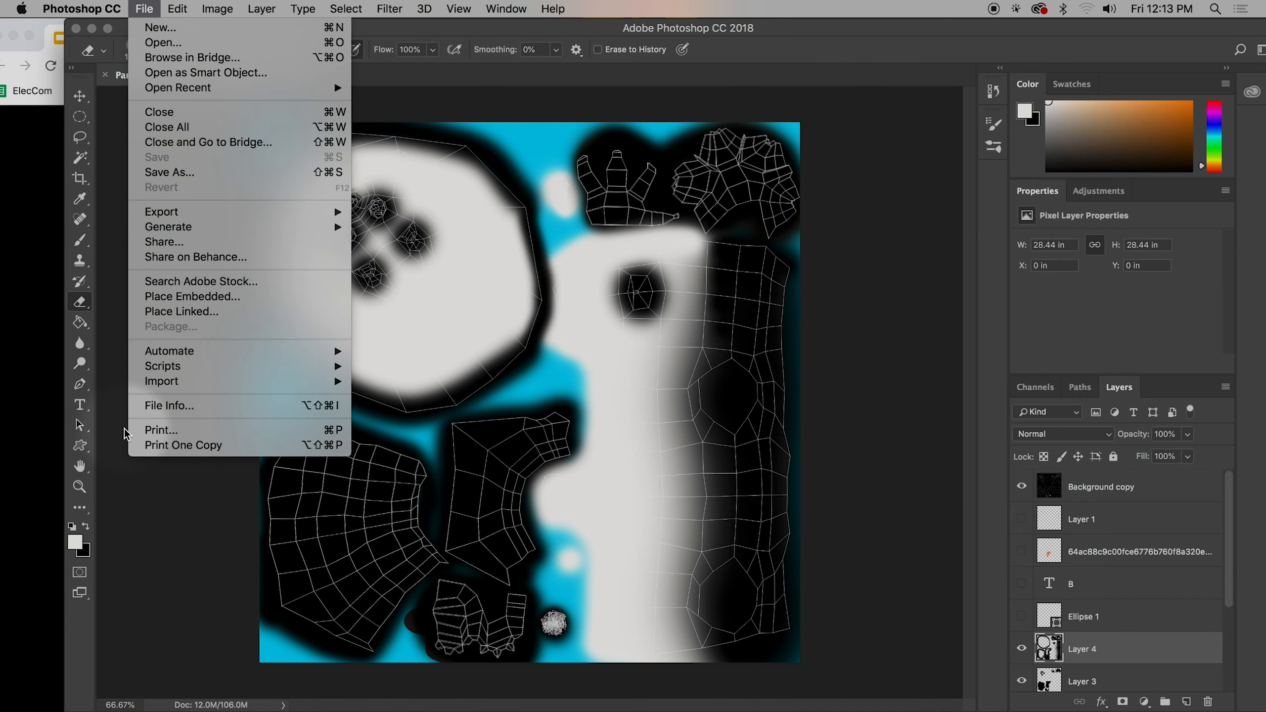
pyautogui.moveTo(299, 88)
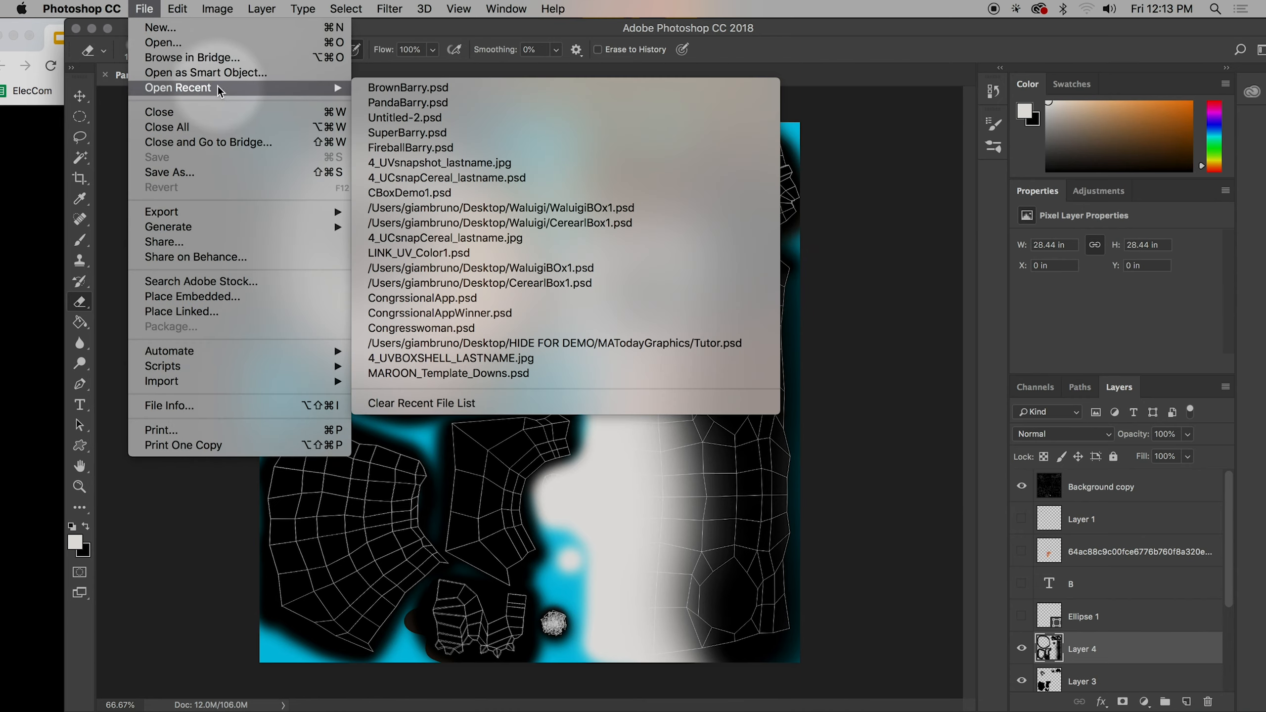
pyautogui.click(379, 88)
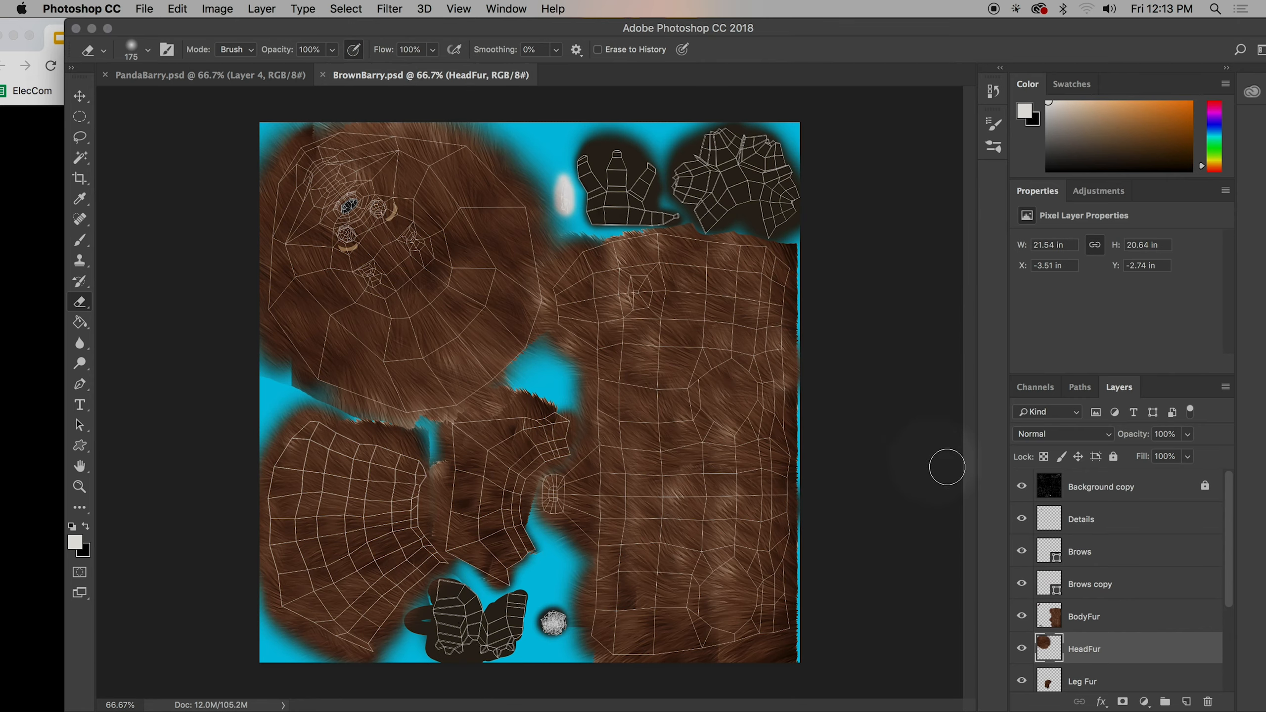
pyautogui.press('super+s')
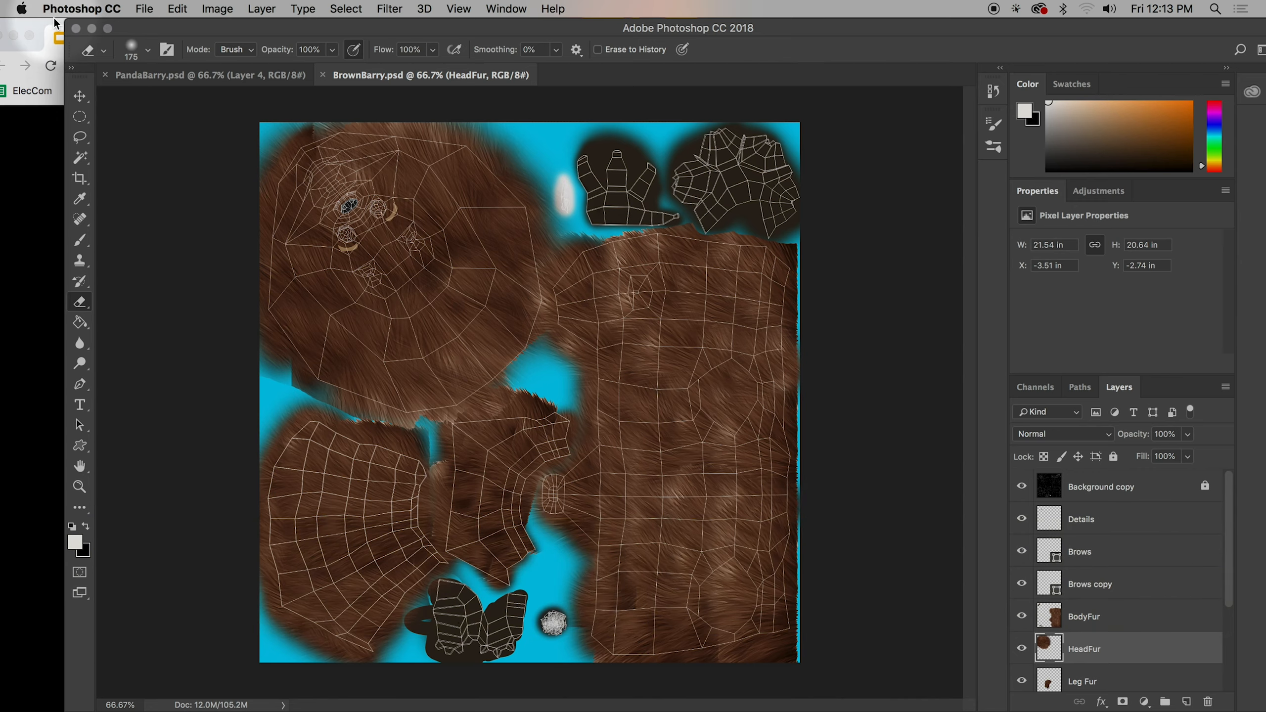
# Step: Switch to Maya, select the whole bear, and delete its history
pyautogui.click(92, 28)
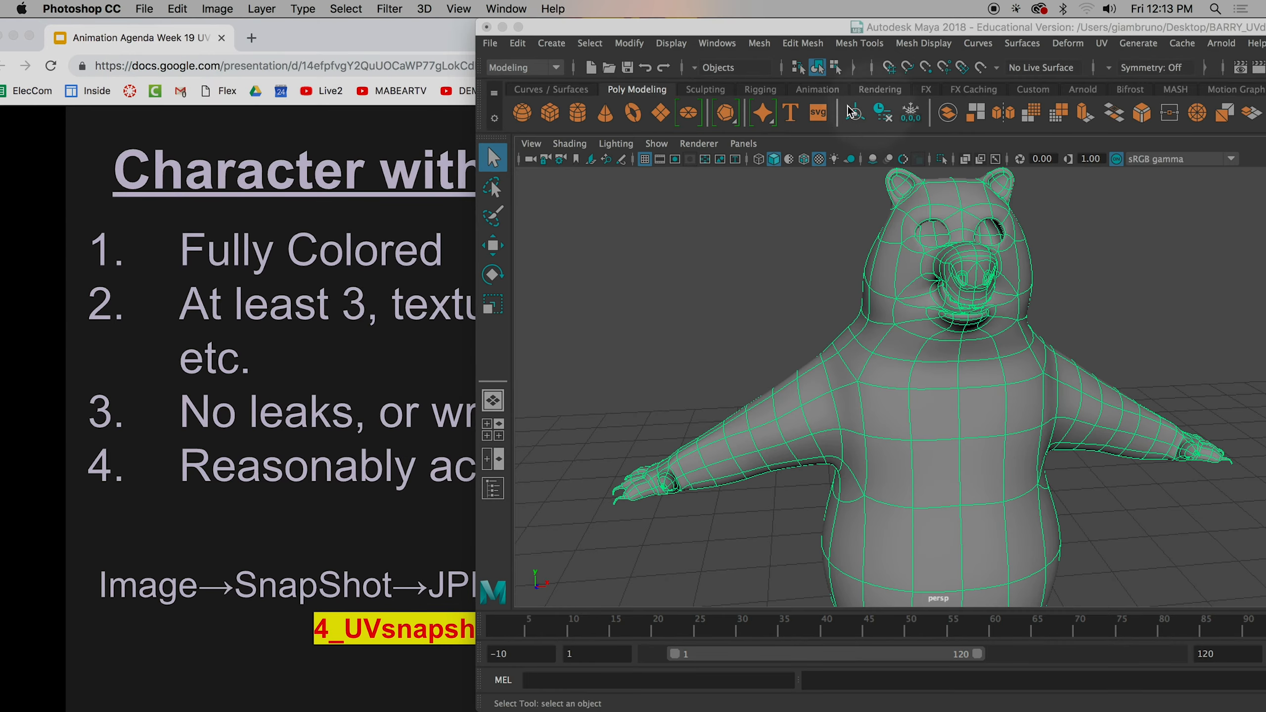
pyautogui.doubleClick(497, 22)
pyautogui.moveTo(497, 18); pyautogui.dragTo(231, 6)
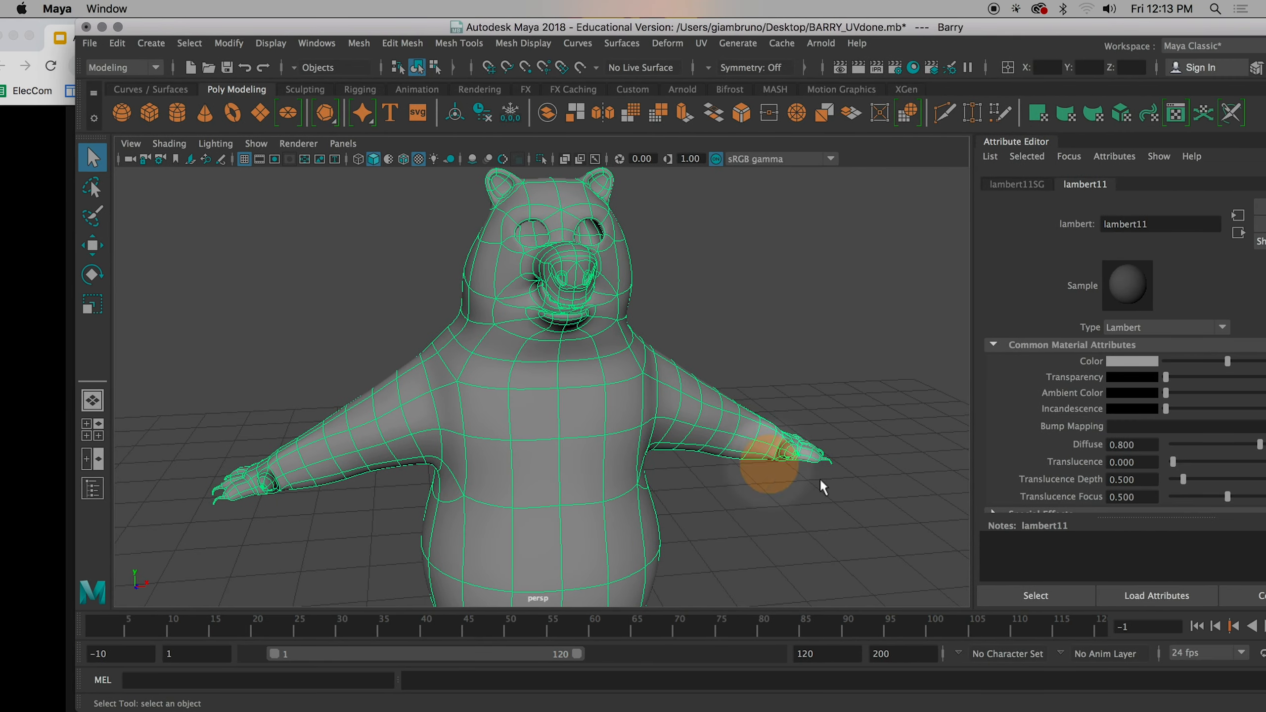
pyautogui.click(528, 408)
pyautogui.click(720, 312)
pyautogui.click(544, 447)
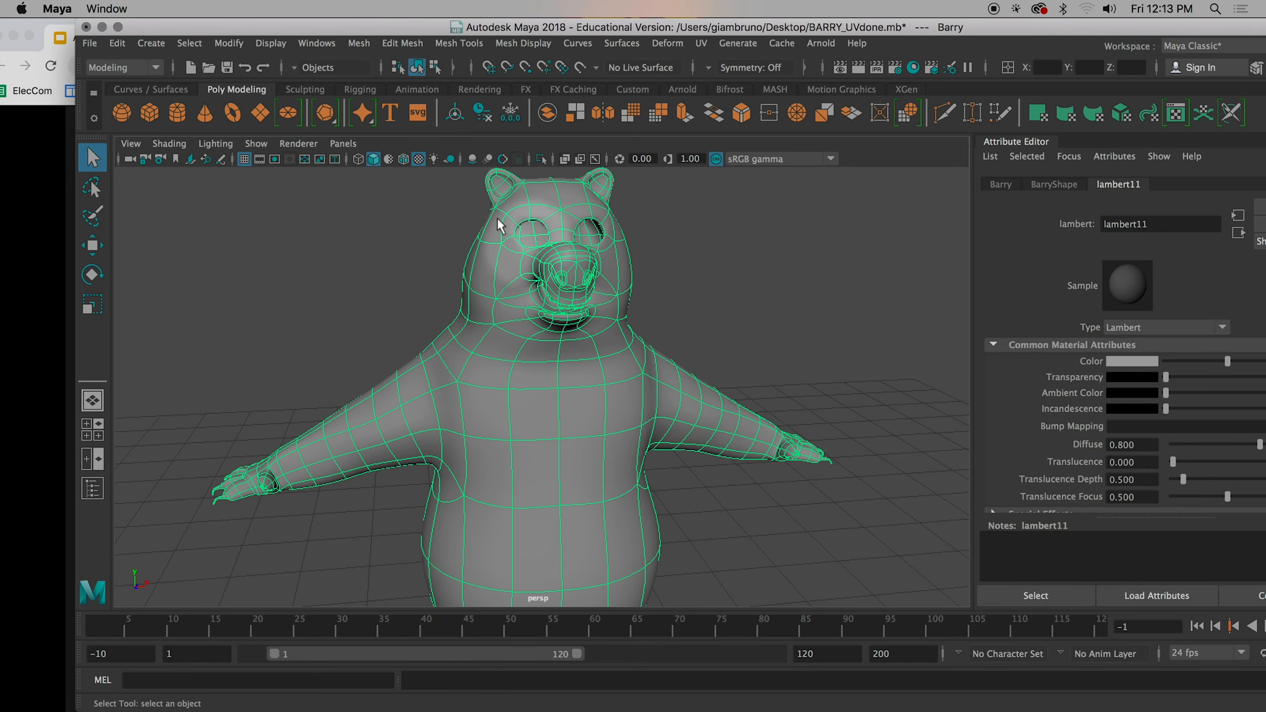
pyautogui.click(120, 43)
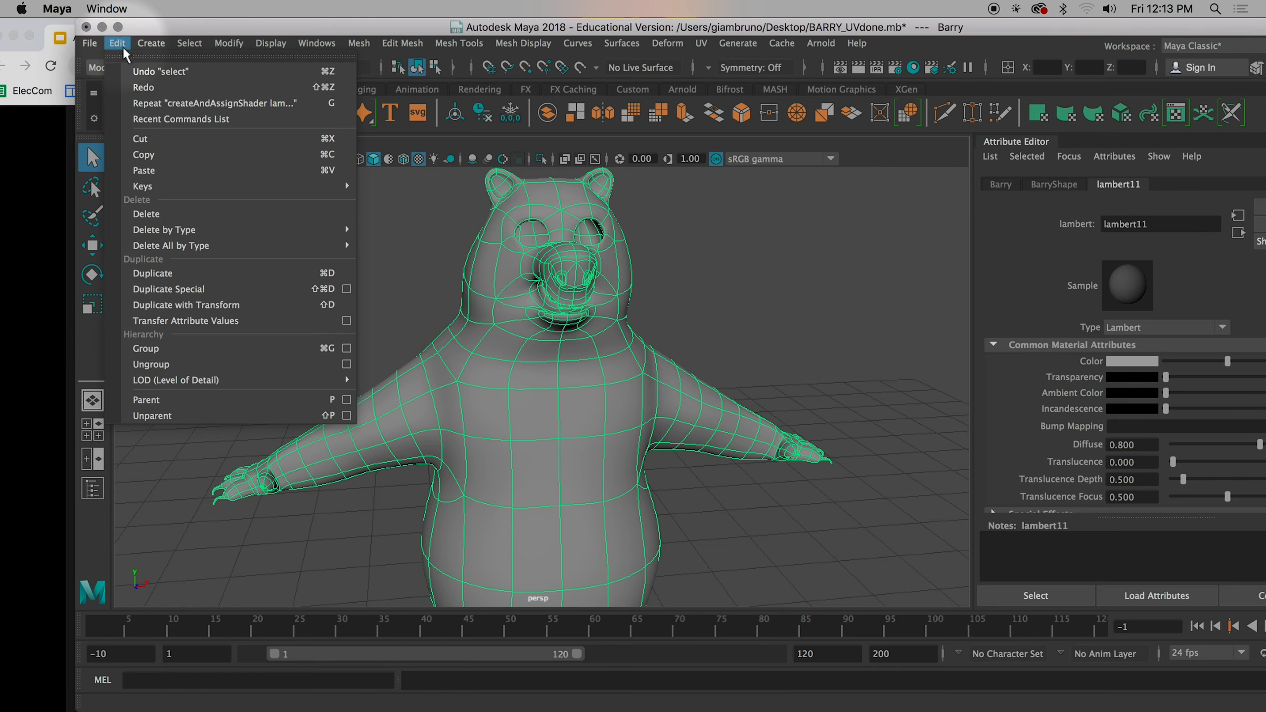
pyautogui.moveTo(220, 234)
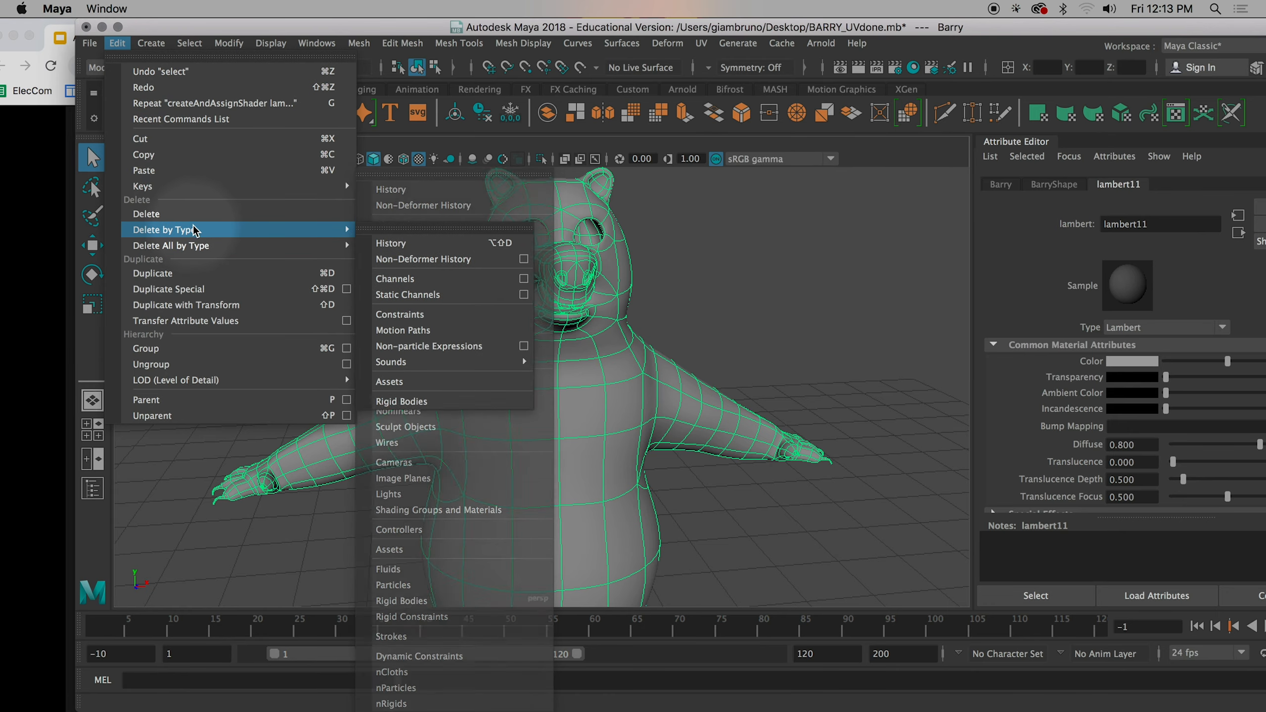
pyautogui.click(437, 245)
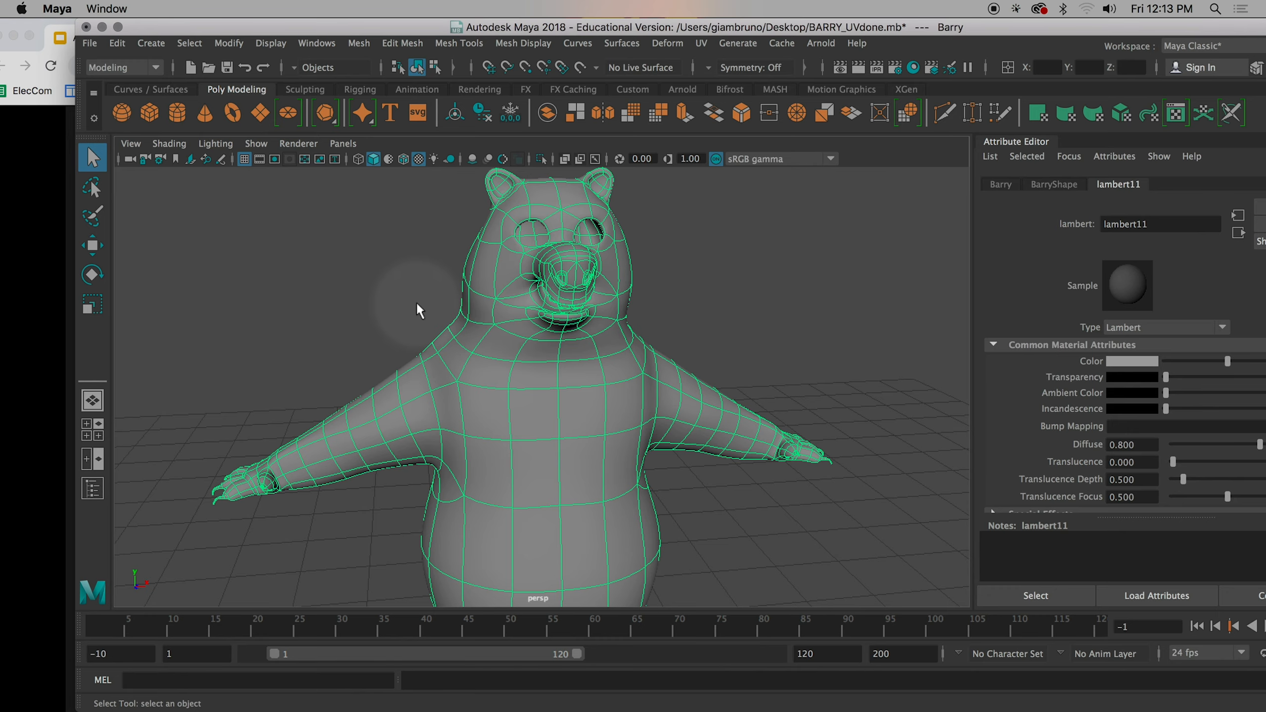
# Step: Reselect the bear and assign it a new Lambert material from the favorite materials
pyautogui.doubleClick(416, 26)
pyautogui.moveTo(415, 21); pyautogui.dragTo(432, 21)
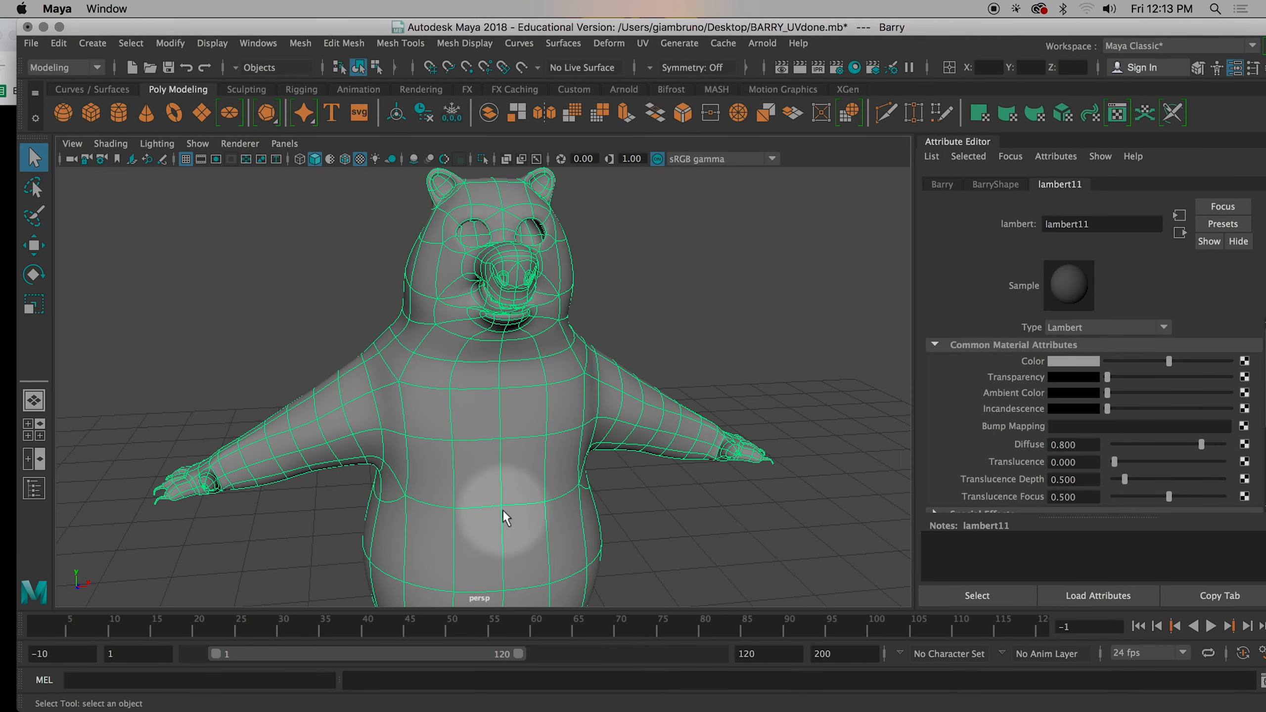
pyautogui.click(695, 540)
pyautogui.click(526, 490)
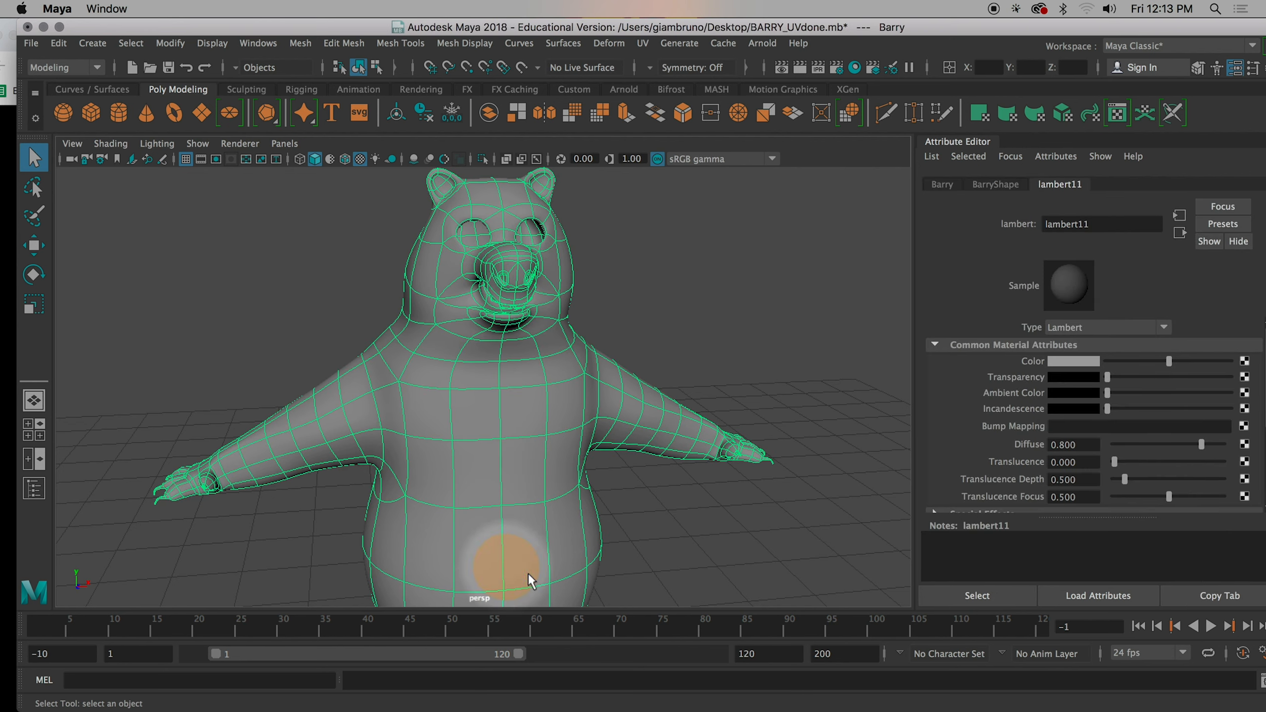
pyautogui.rightClick(470, 381)
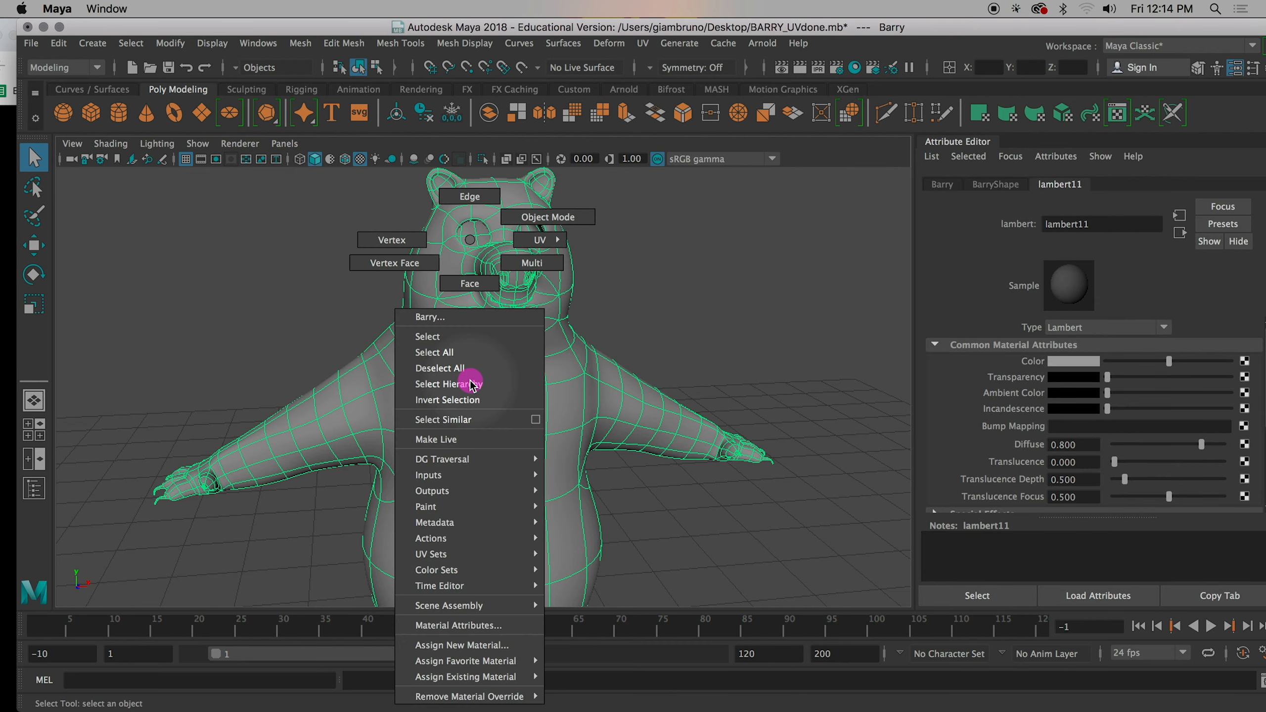
pyautogui.moveTo(480, 389); pyautogui.dragTo(630, 589, button='right')
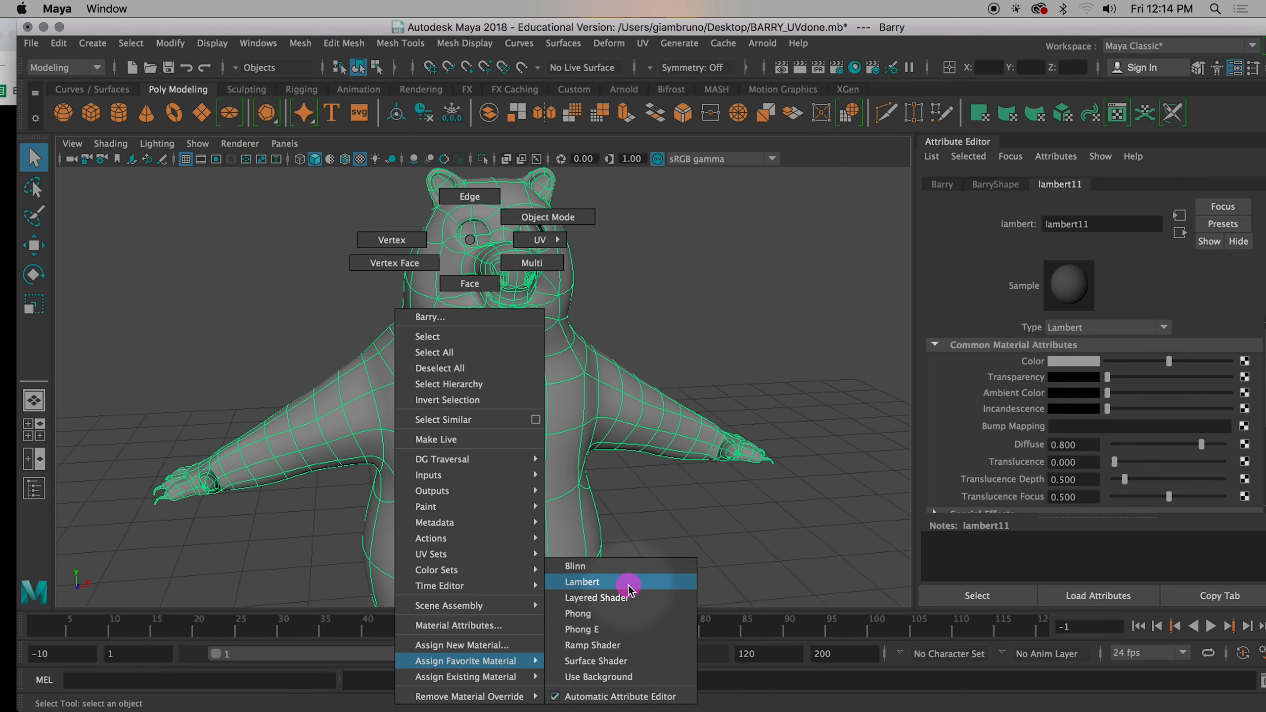
pyautogui.moveTo(629, 590)
pyautogui.mouseDown(button='right')
pyautogui.moveTo(632, 624)
pyautogui.moveTo(604, 596)
pyautogui.moveTo(602, 574)
pyautogui.moveTo(605, 591)
pyautogui.mouseUp(button='right')
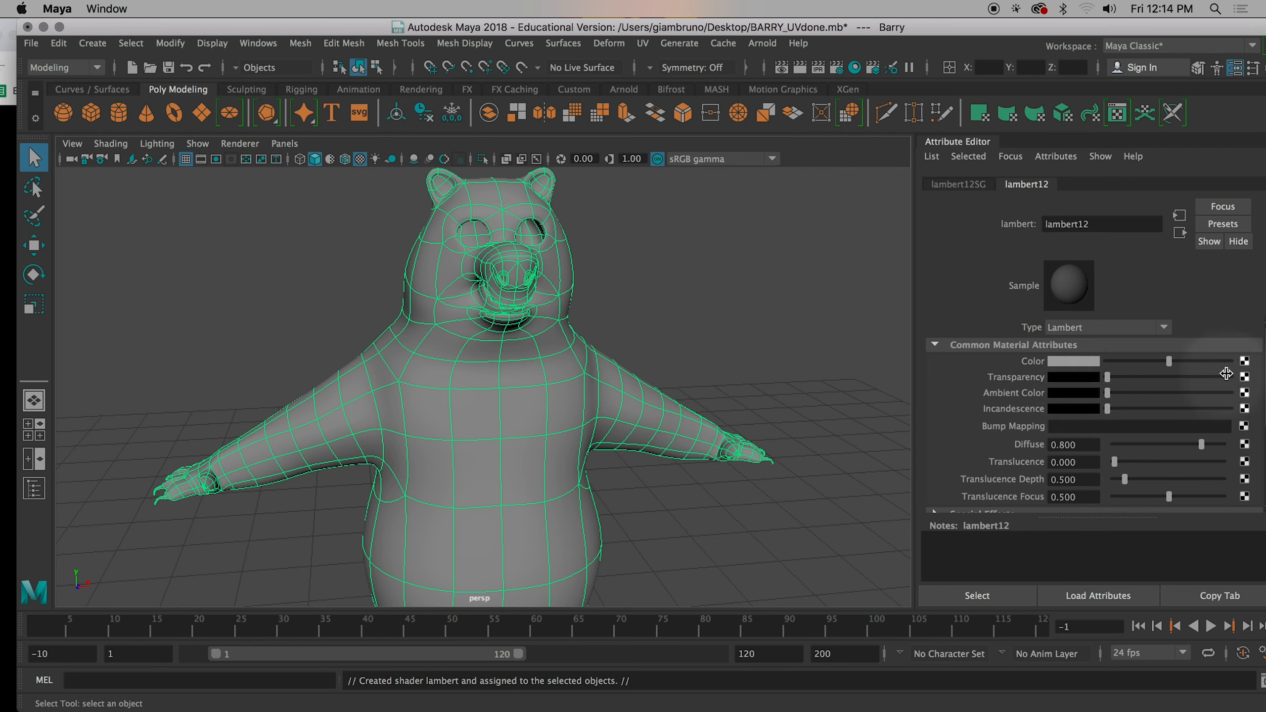
# Step: Map a PSD File texture using BrownBarry.psd to the Lambert's color and inspect the result on the bear
pyautogui.click(1247, 361)
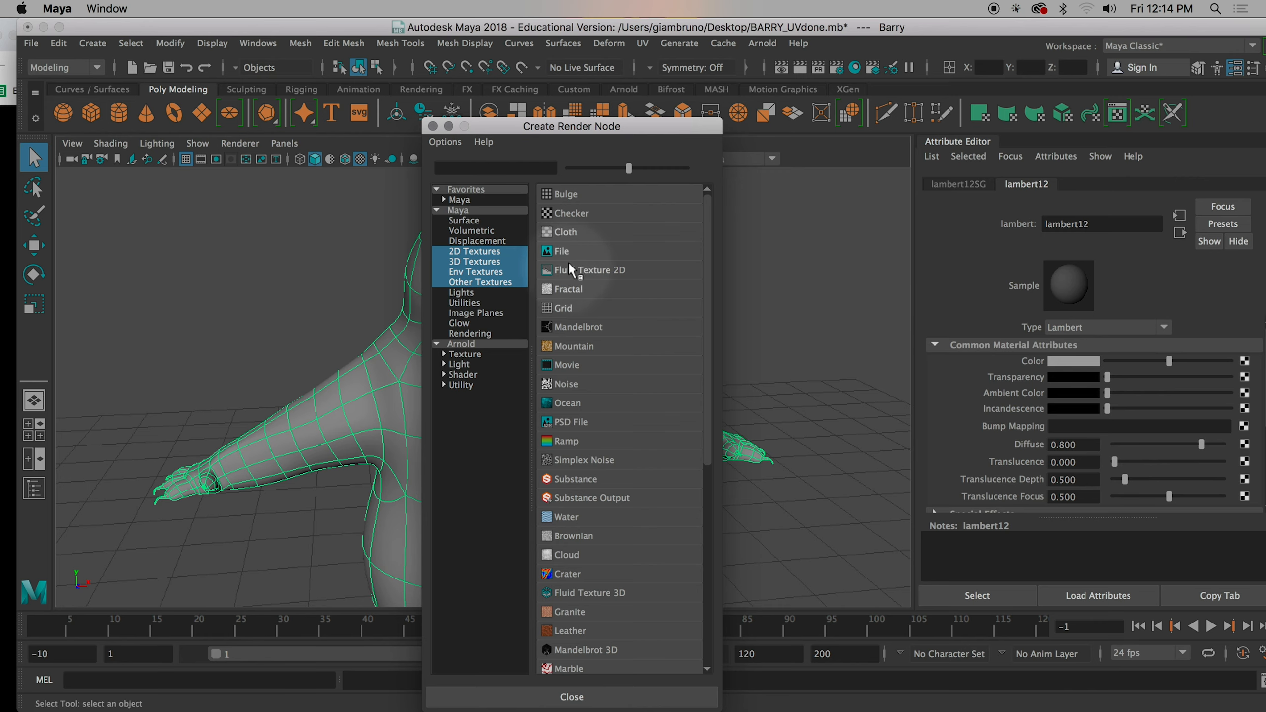
pyautogui.click(564, 423)
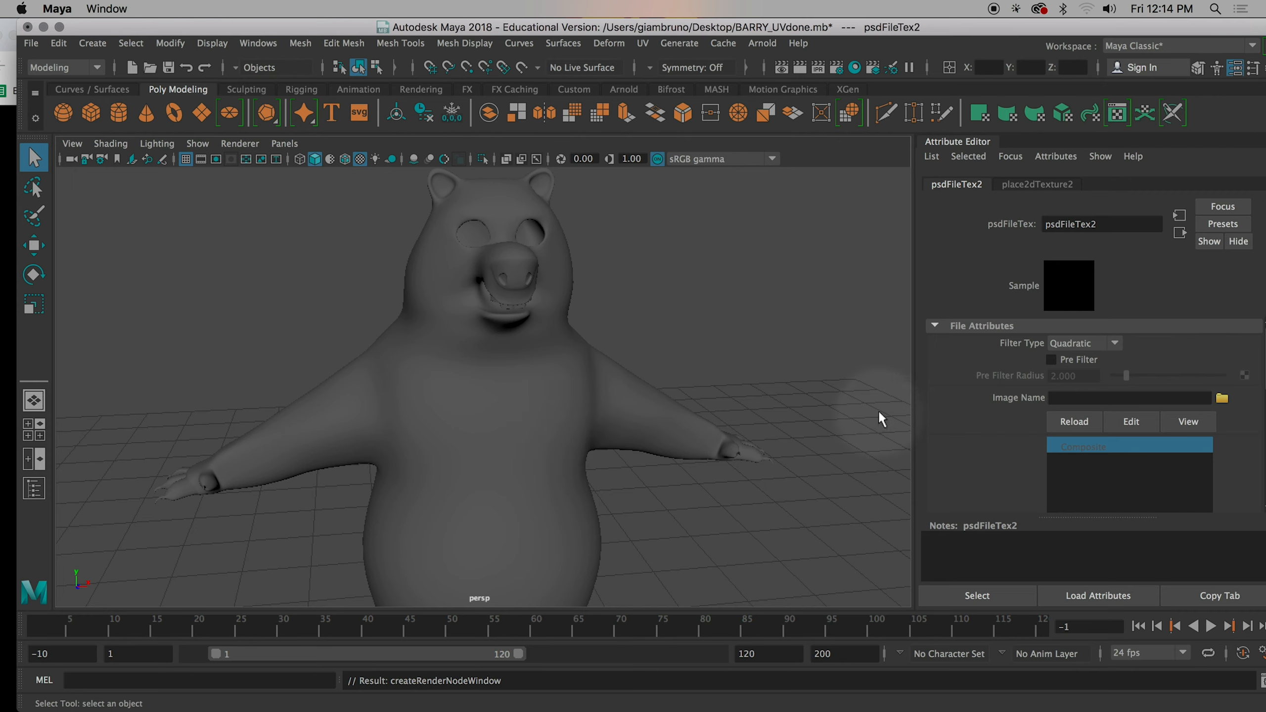
pyautogui.click(1224, 402)
pyautogui.click(494, 97)
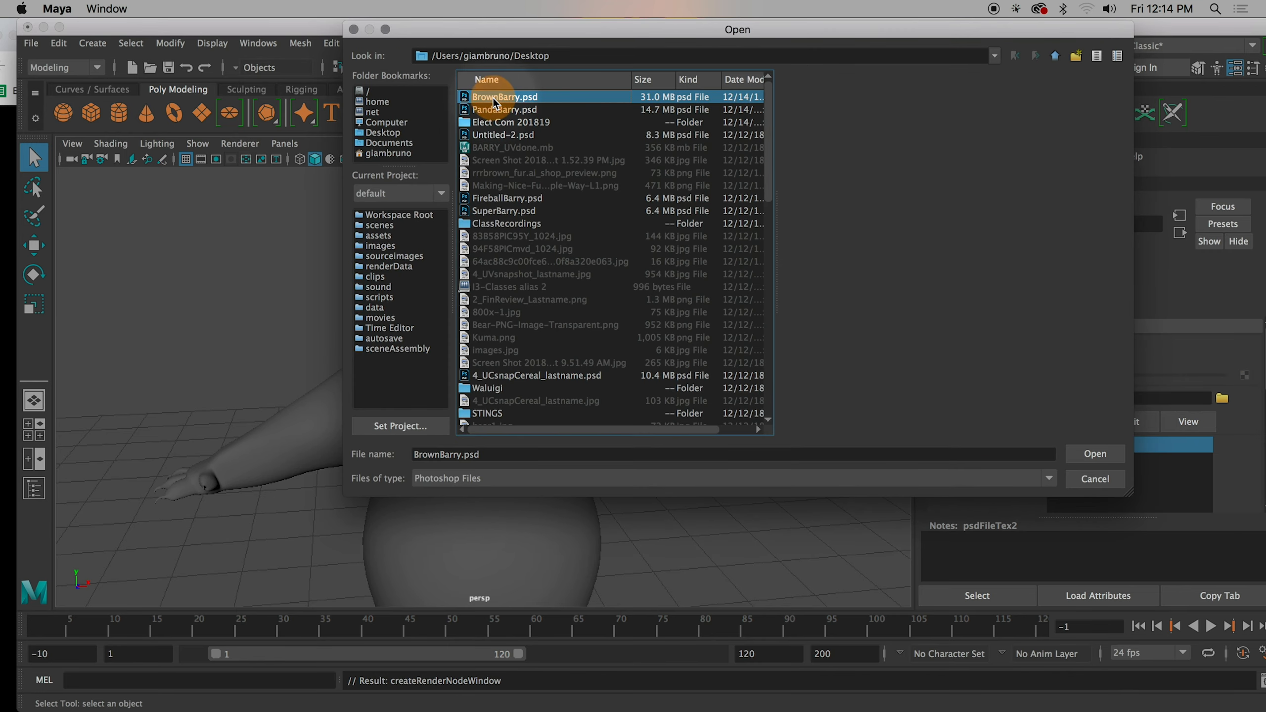
pyautogui.click(1095, 454)
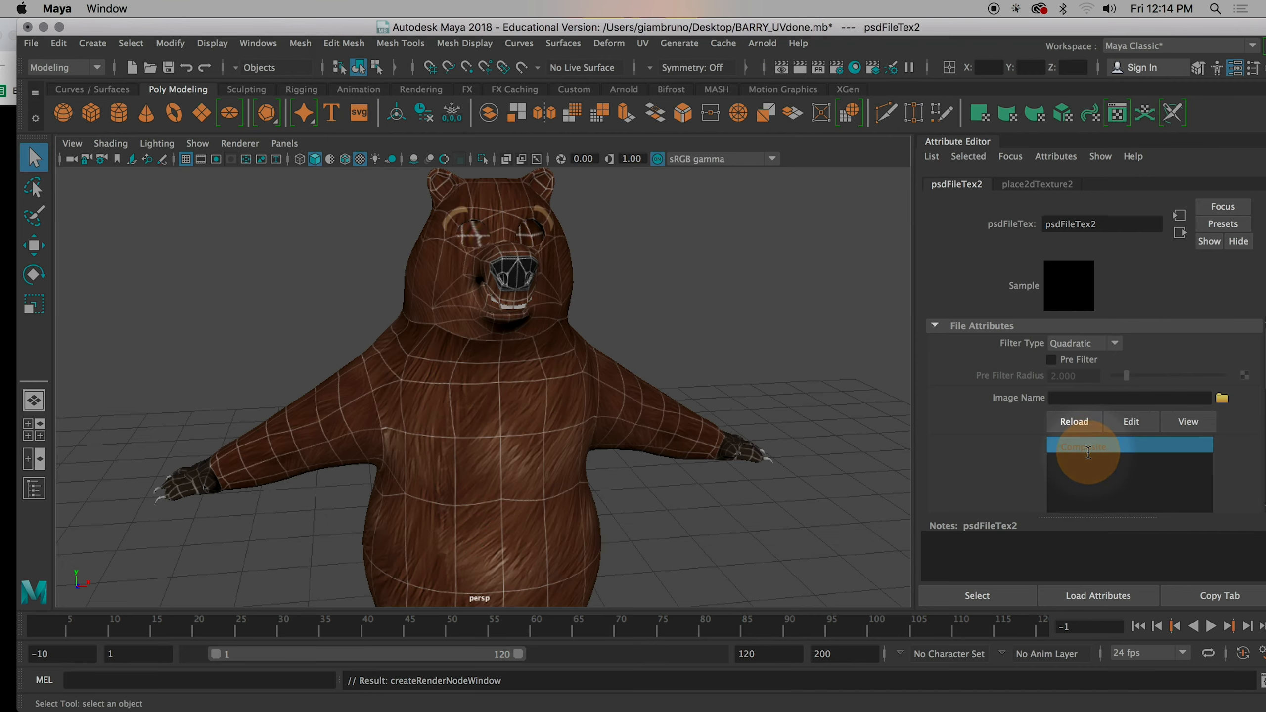
pyautogui.click(1091, 455)
pyautogui.click(776, 357)
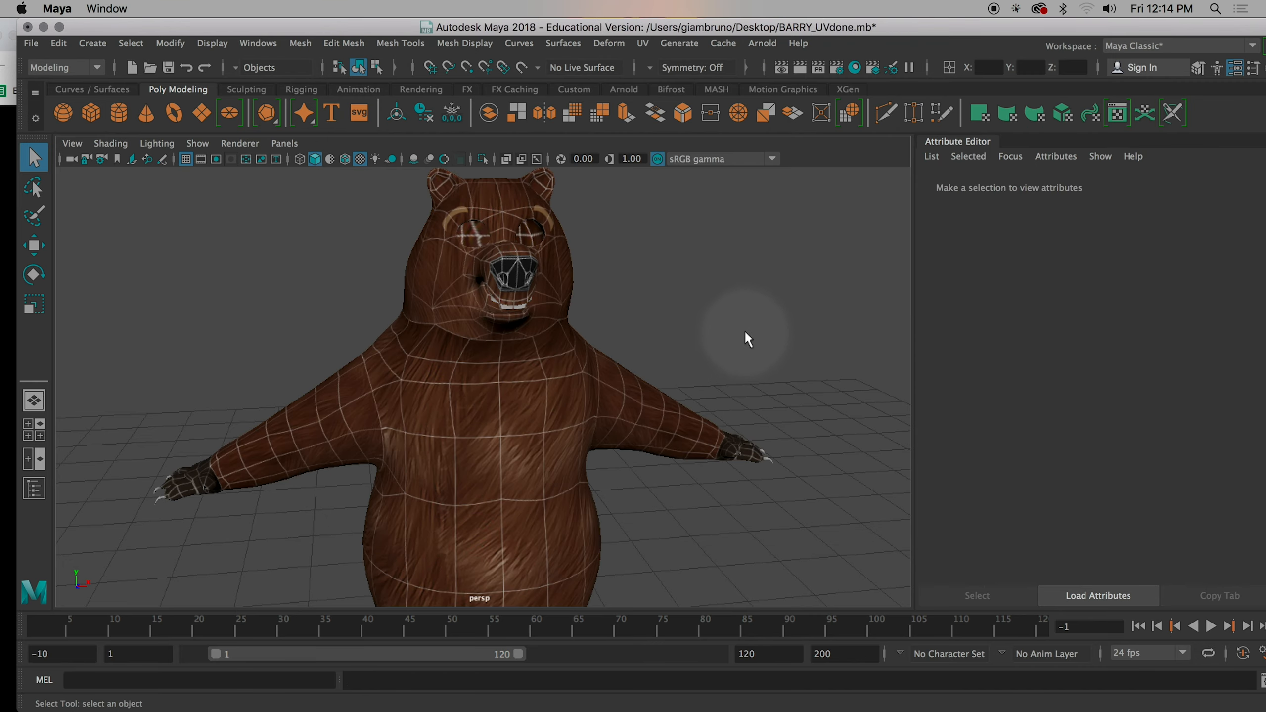
pyautogui.moveTo(749, 339)
pyautogui.keyDown('alt'); pyautogui.mouseDown()
pyautogui.moveTo(622, 334)
pyautogui.moveTo(734, 359)
pyautogui.mouseUp(); pyautogui.keyUp('alt')
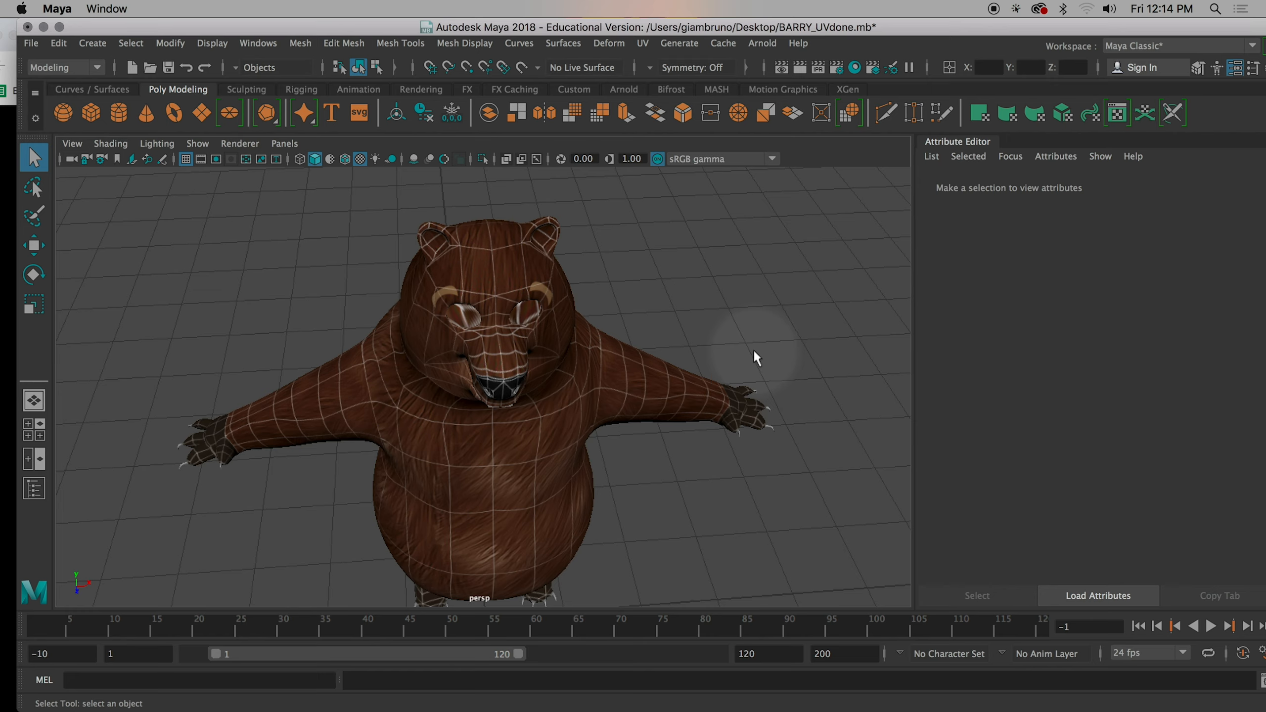
# Step: Switch to Photoshop, hide the Background copy wireframe layer in BrownBarry.psd, and save the file
pyautogui.moveTo(11, 239)
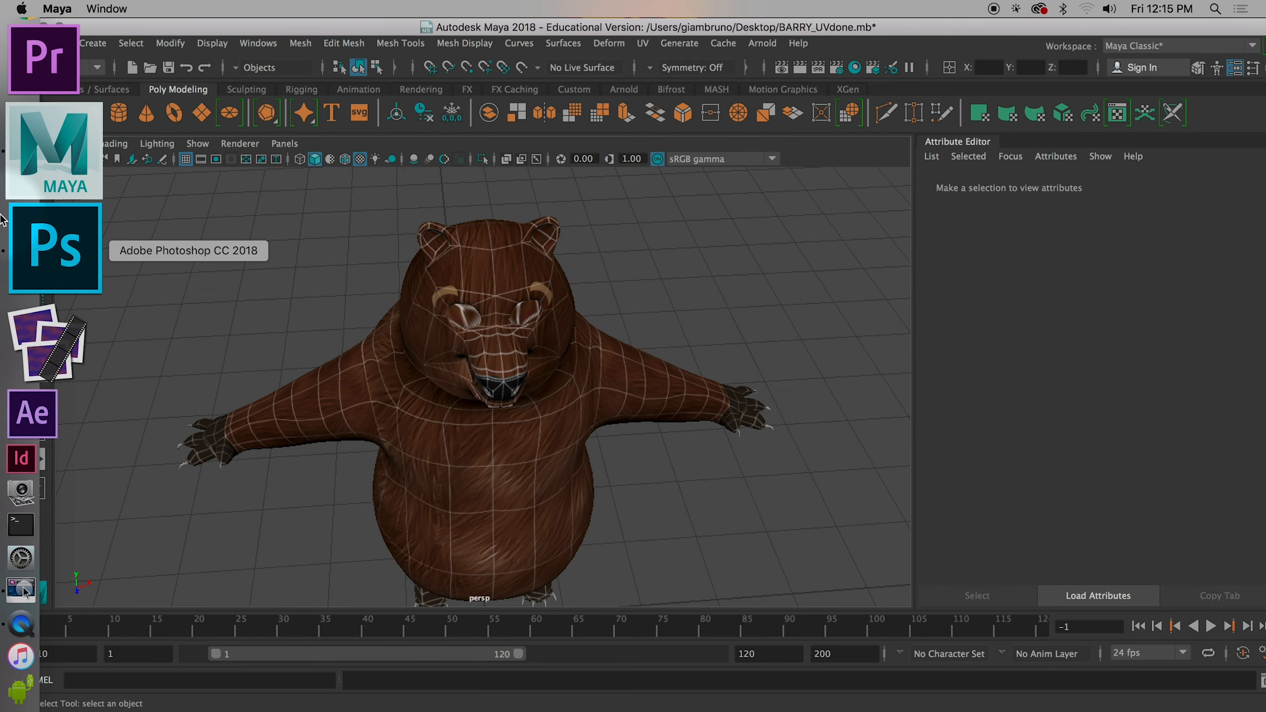
pyautogui.click(25, 221)
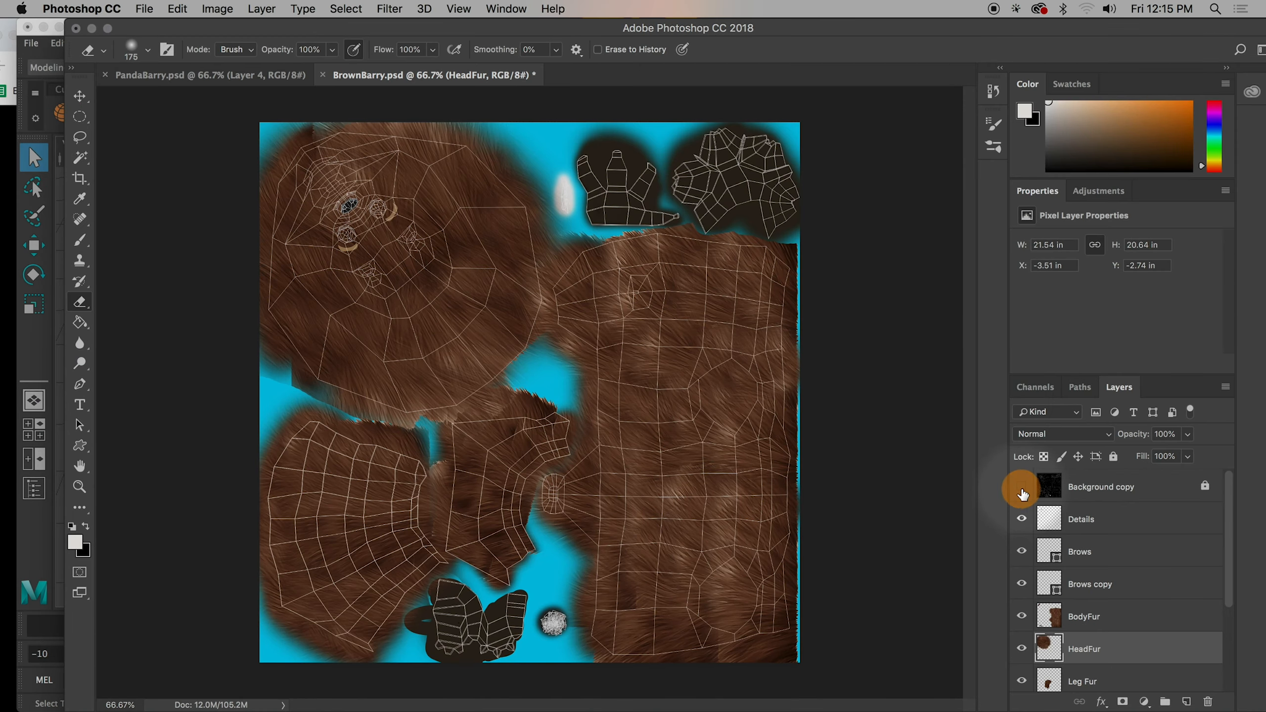
pyautogui.click(1021, 492)
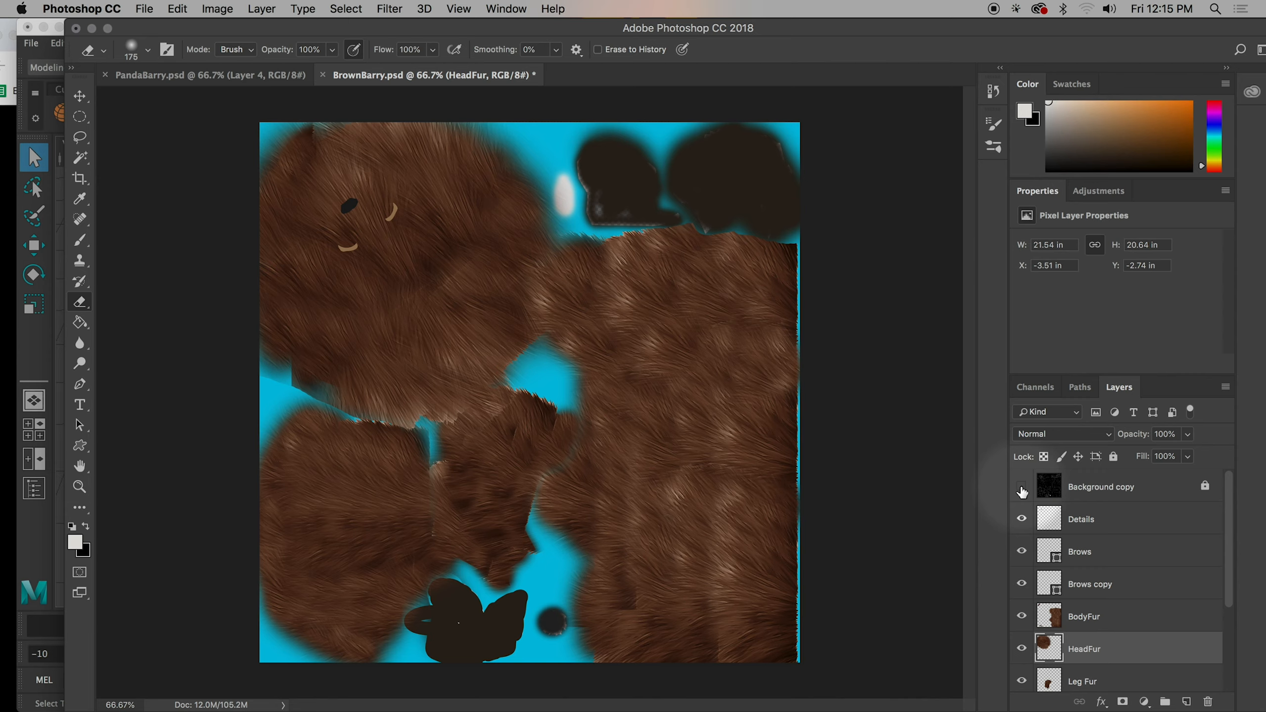
pyautogui.press('super+s')
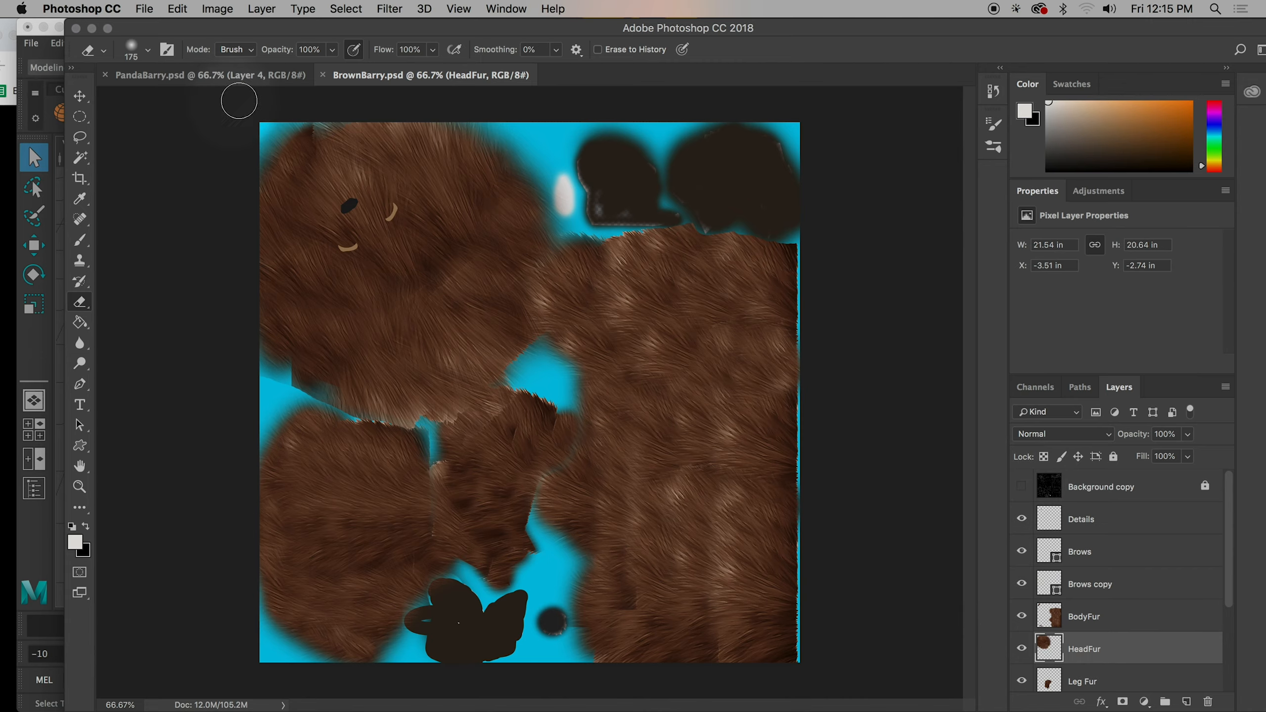
# Step: Switch to Maya, select the bear, reload its BrownBarry.psd color texture, and inspect the fur
pyautogui.moveTo(232, 25); pyautogui.dragTo(491, 25)
pyautogui.click(215, 327)
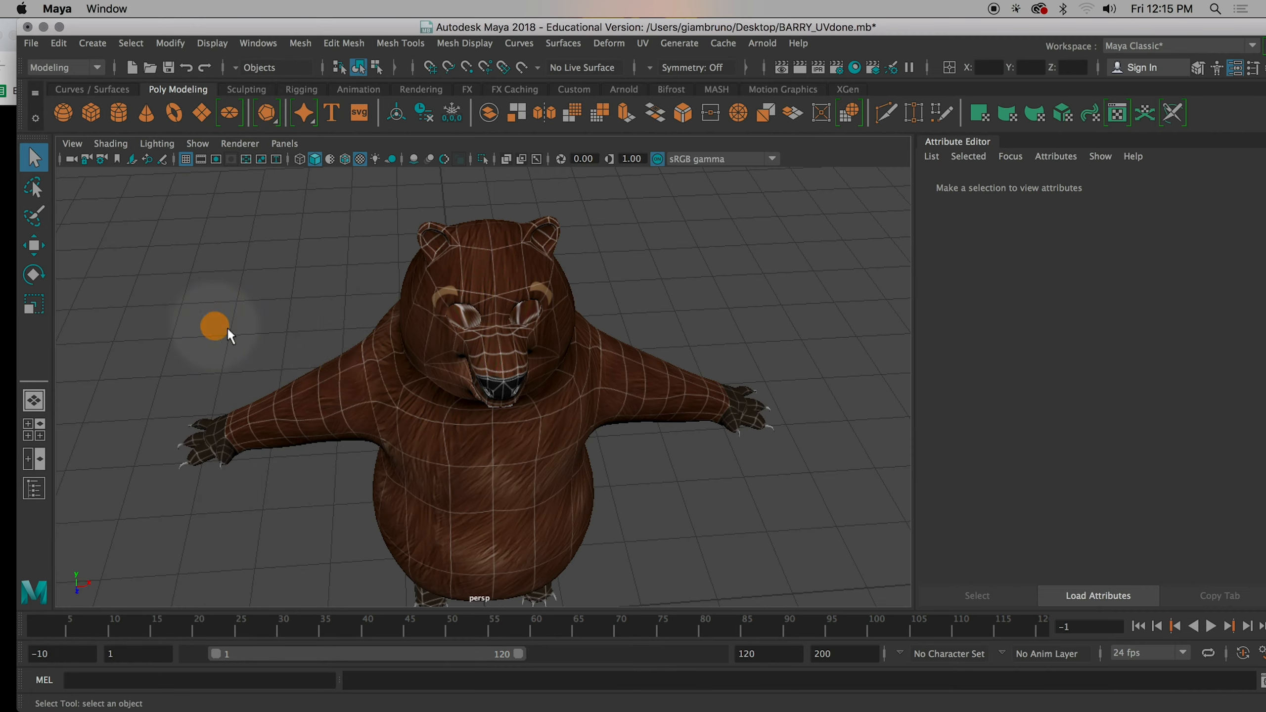
pyautogui.click(477, 437)
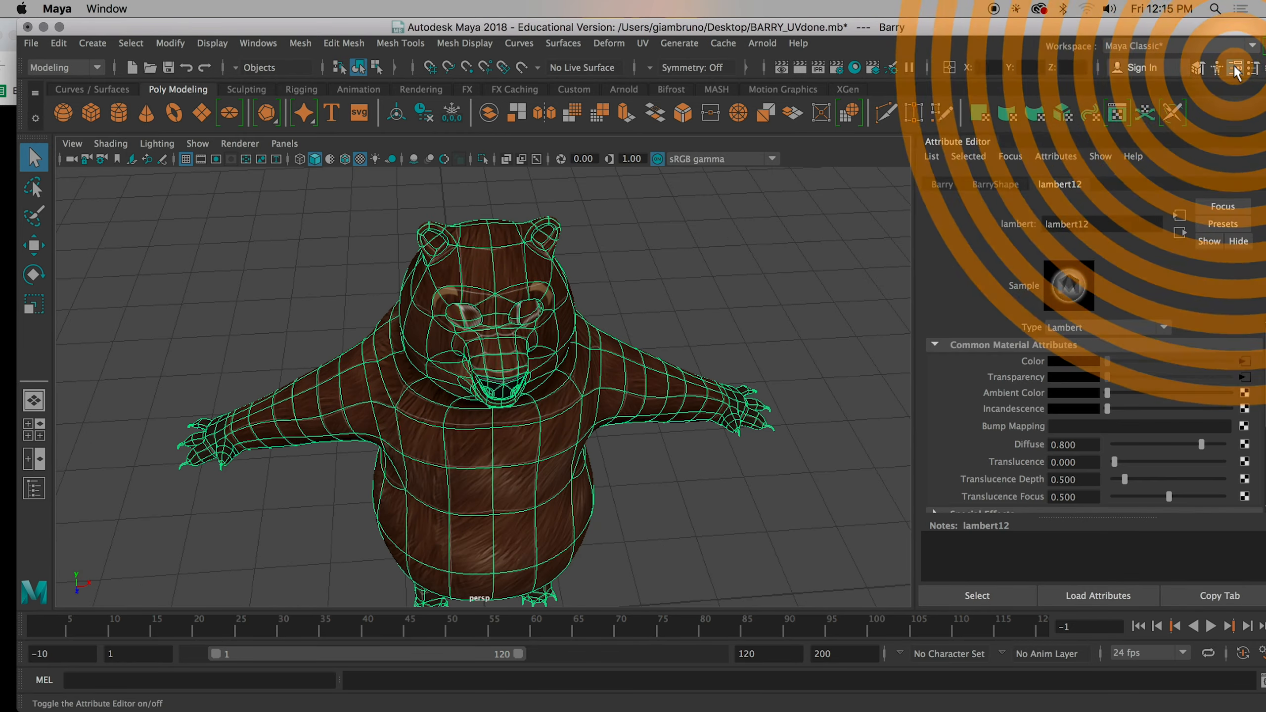
pyautogui.click(1244, 363)
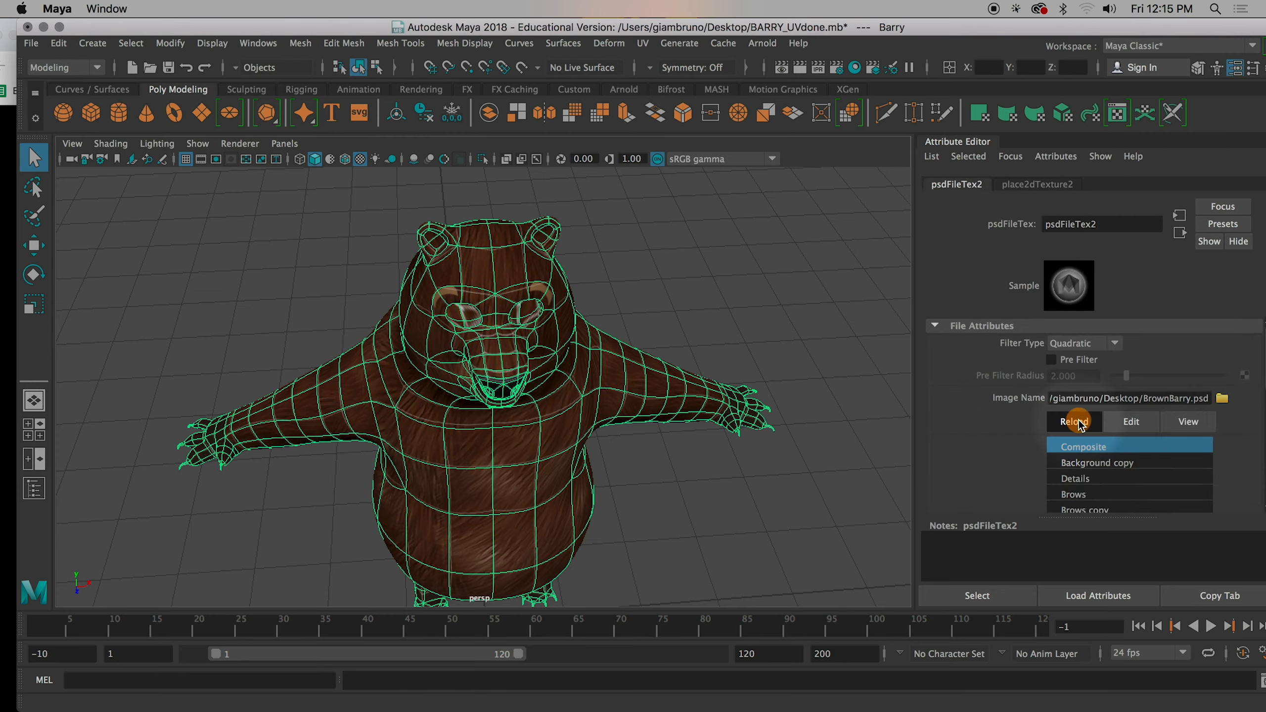
pyautogui.click(745, 312)
pyautogui.keyDown('alt'); pyautogui.moveTo(763, 460); pyautogui.dragTo(567, 390); pyautogui.keyUp('alt')
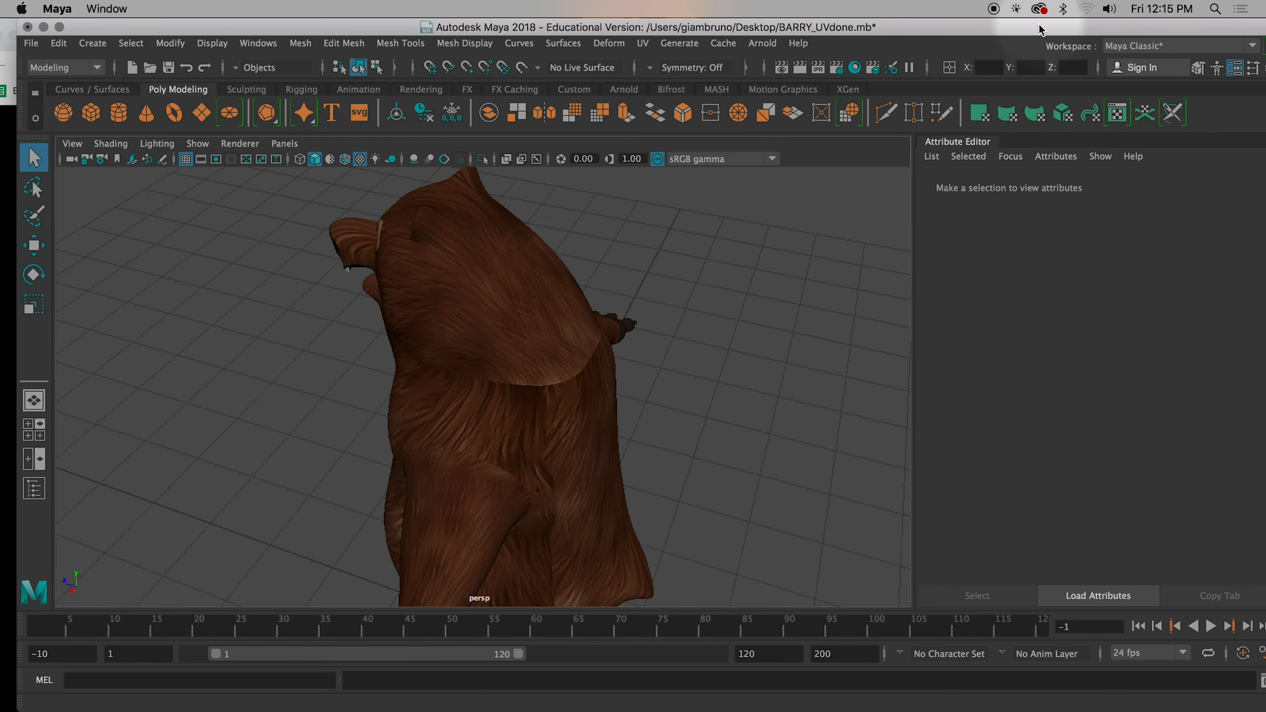
# Step: Arrange the Maya and Photoshop windows side by side, with the front of the bear in view beside BrownBarry.psd
pyautogui.moveTo(1038, 27); pyautogui.dragTo(584, 15)
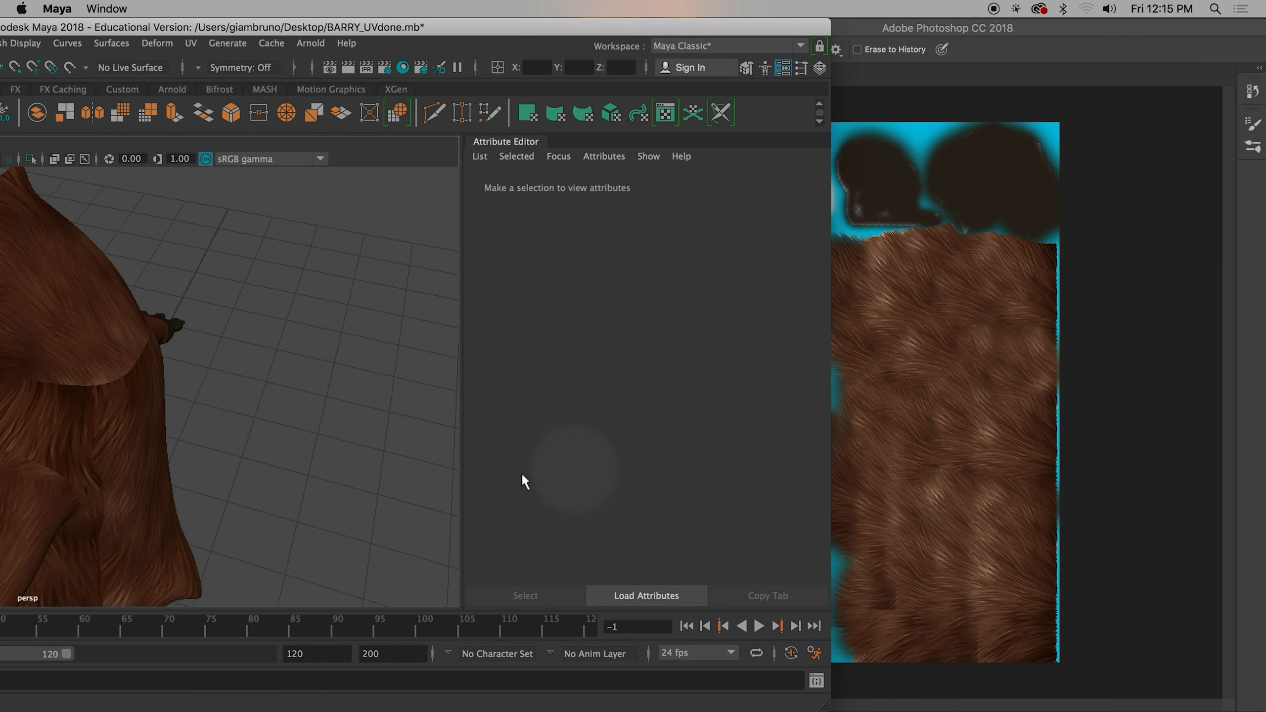
pyautogui.keyDown('alt'); pyautogui.moveTo(319, 488); pyautogui.dragTo(523, 453); pyautogui.keyUp('alt')
pyautogui.keyDown('alt'); pyautogui.click(1106, 127); pyautogui.keyUp('alt')
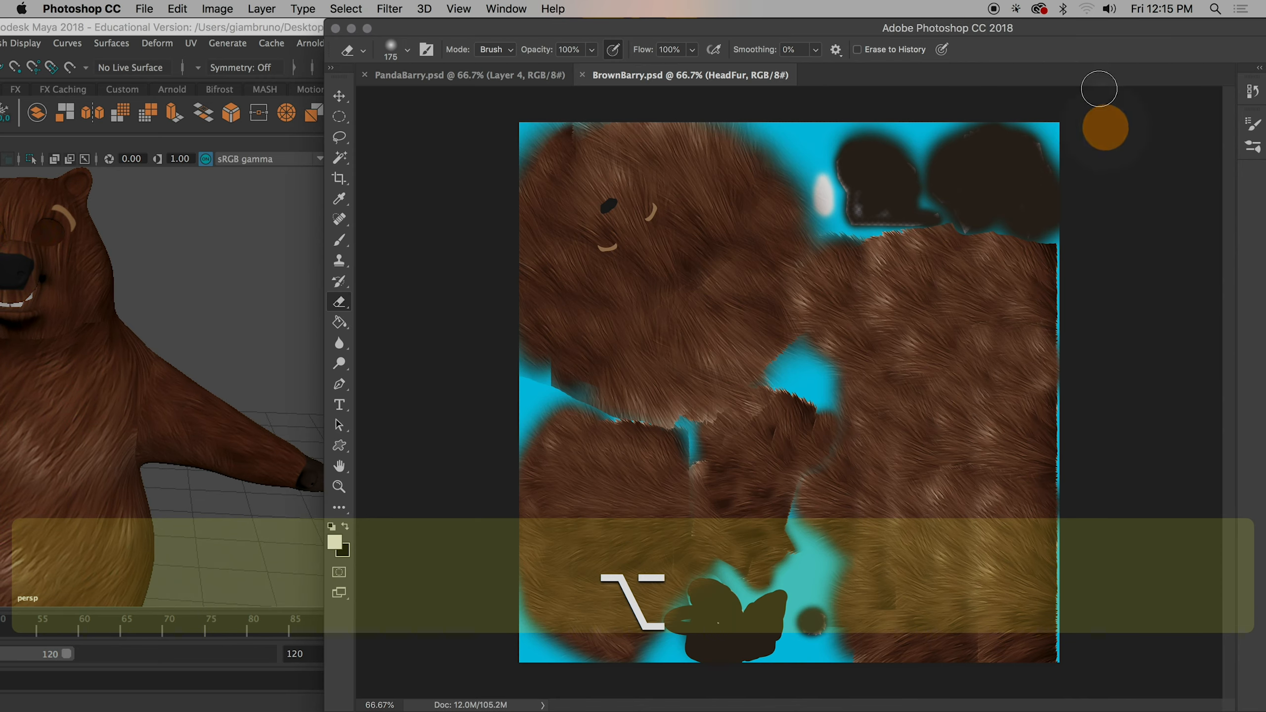
pyautogui.moveTo(1126, 28); pyautogui.dragTo(1052, 28)
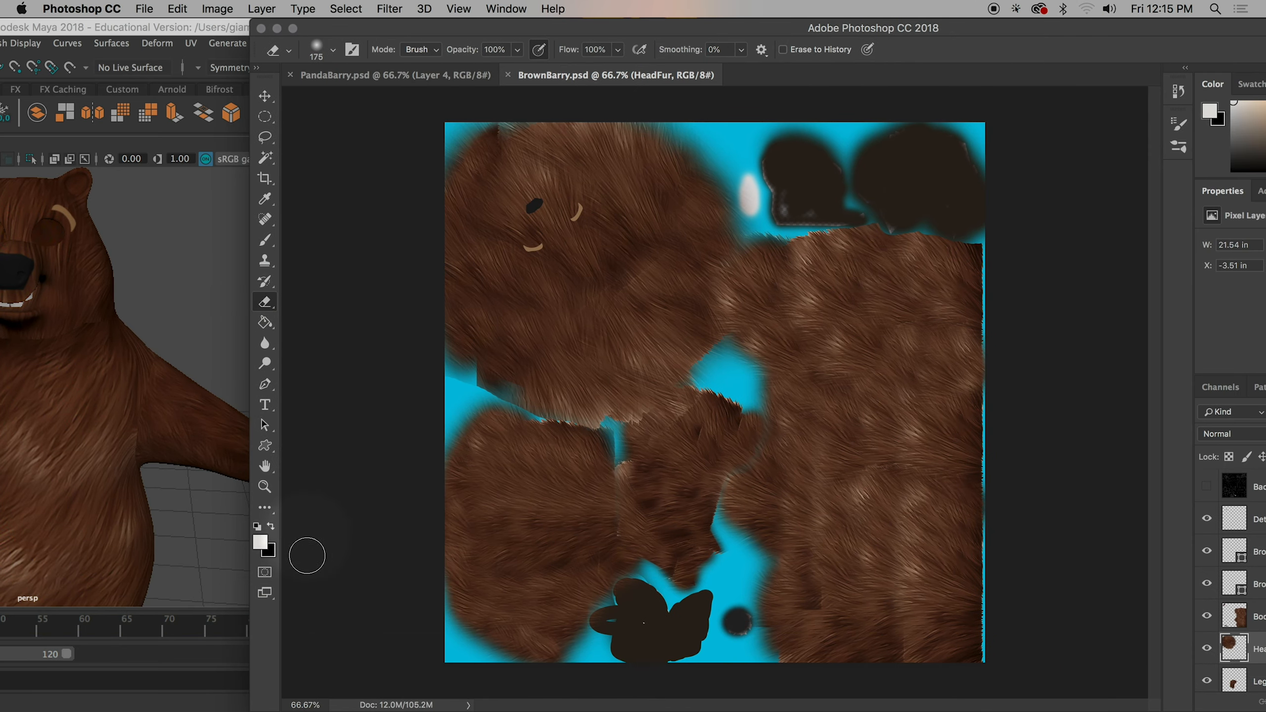
# Step: Add the letter "B" in 72 pt Rockwell Bold on the lower part of the body fur and color it red
pyautogui.click(266, 406)
pyautogui.click(860, 561)
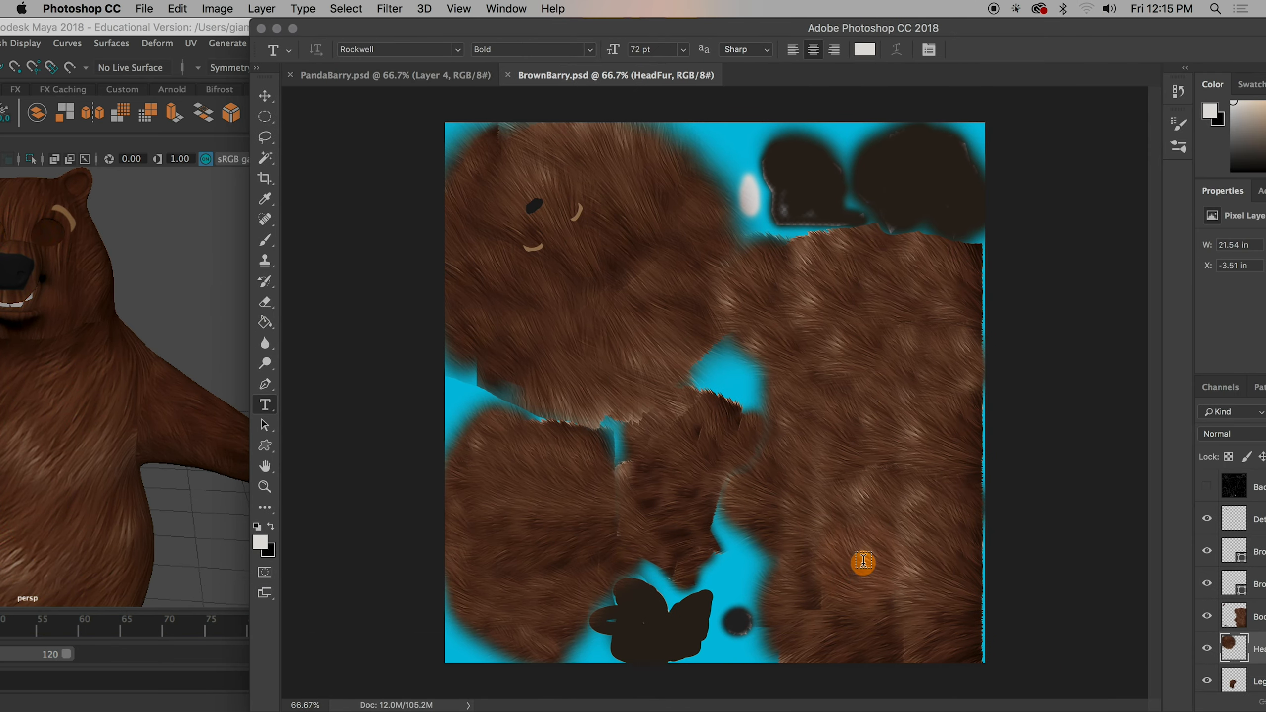
pyautogui.write('B')
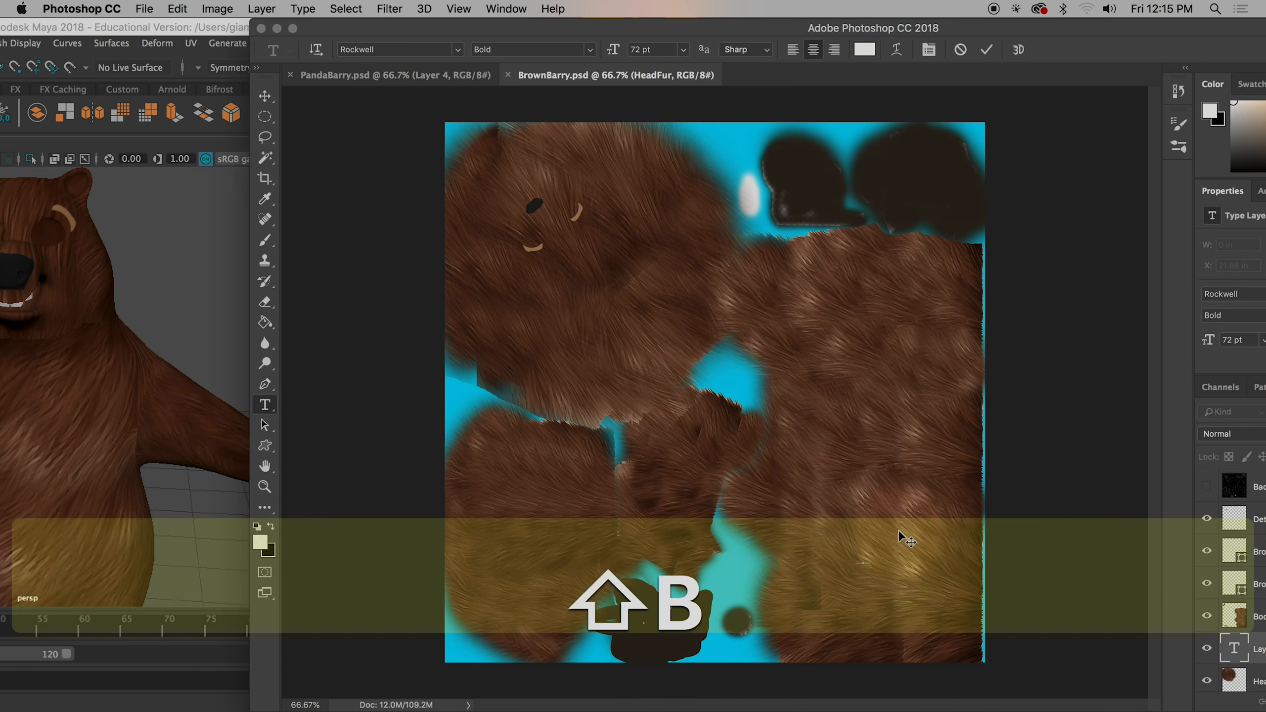
pyautogui.press('super+a')
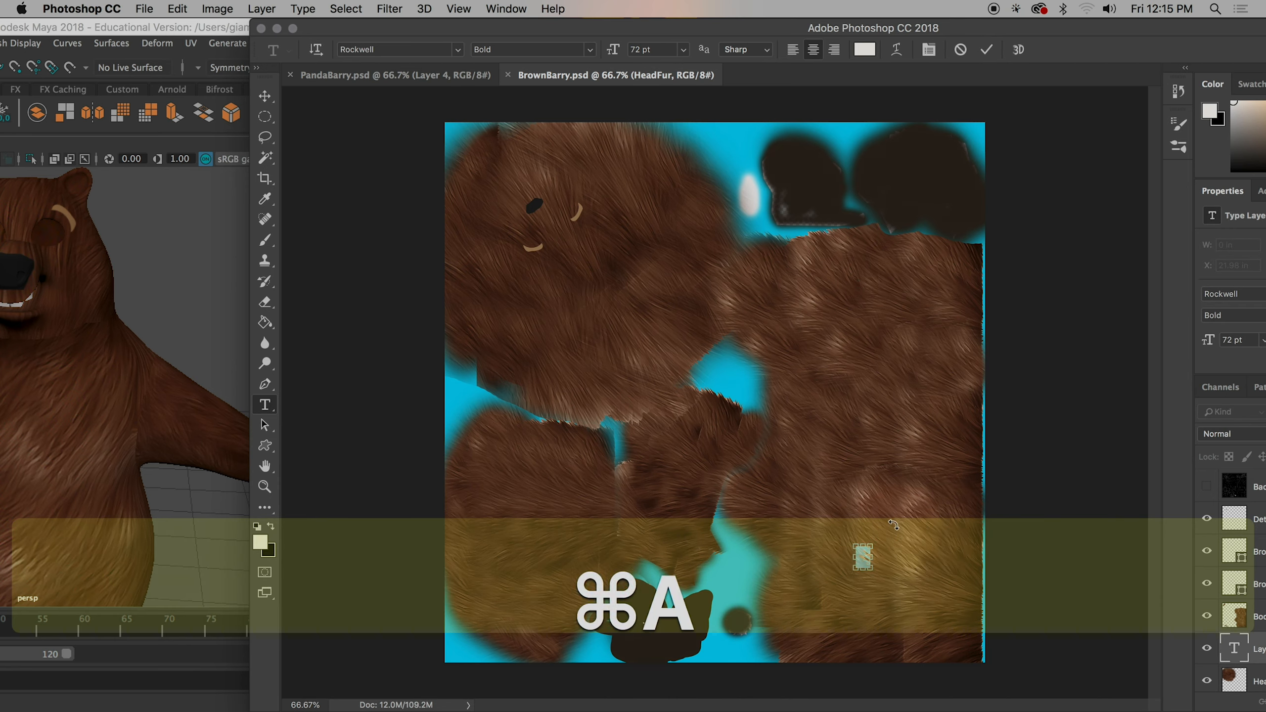
pyautogui.click(864, 49)
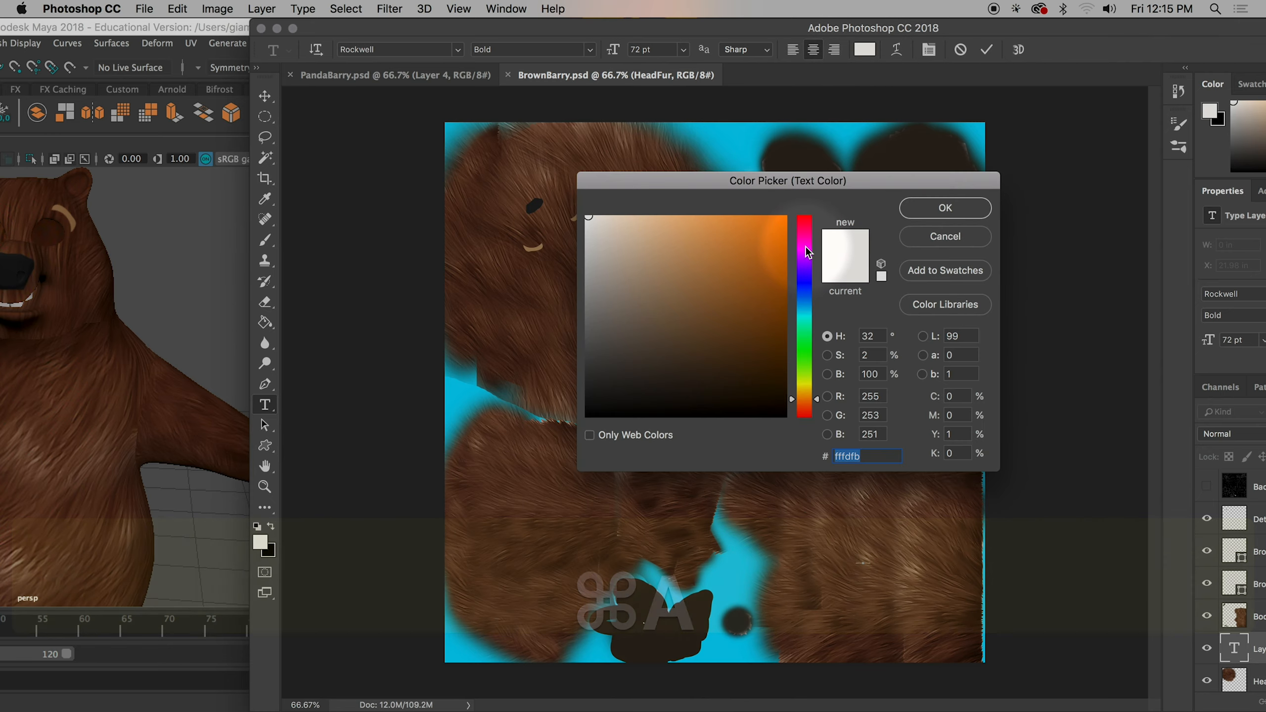
pyautogui.click(804, 218)
pyautogui.click(770, 234)
pyautogui.click(946, 207)
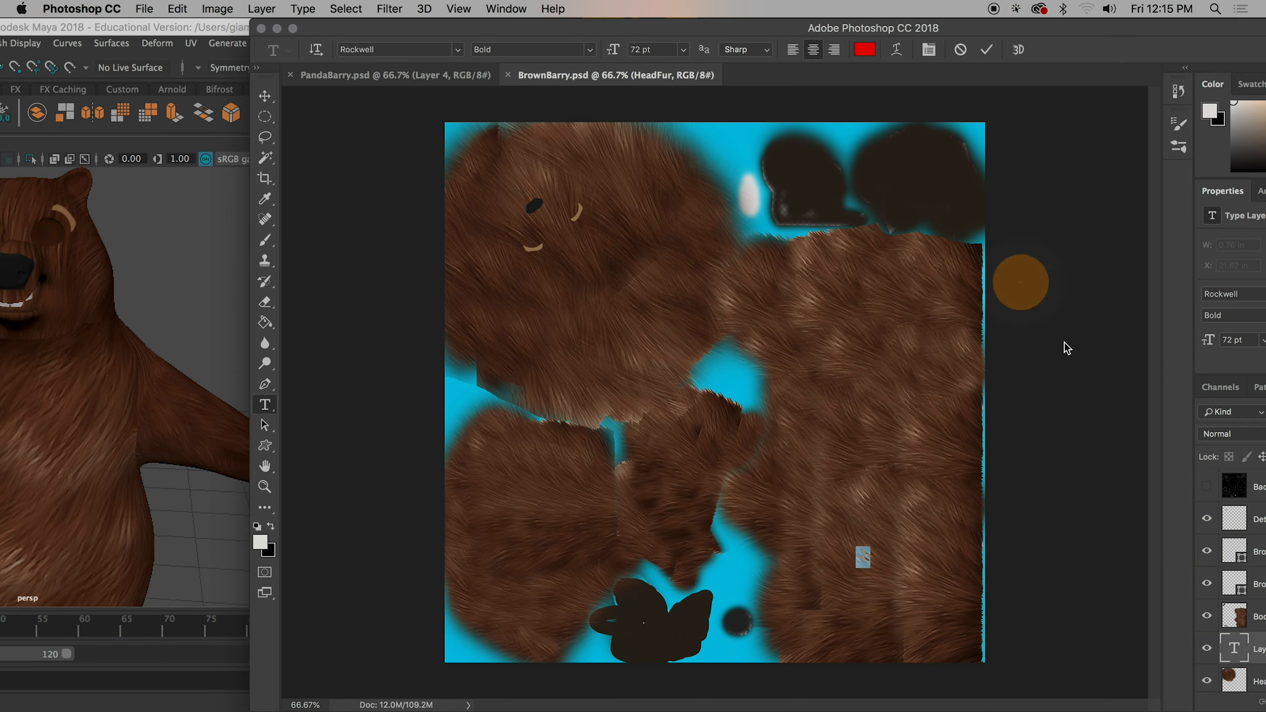
pyautogui.click(263, 99)
# Step: Place the B text layer above the Details layer in the layer stack
pyautogui.press('super+y')
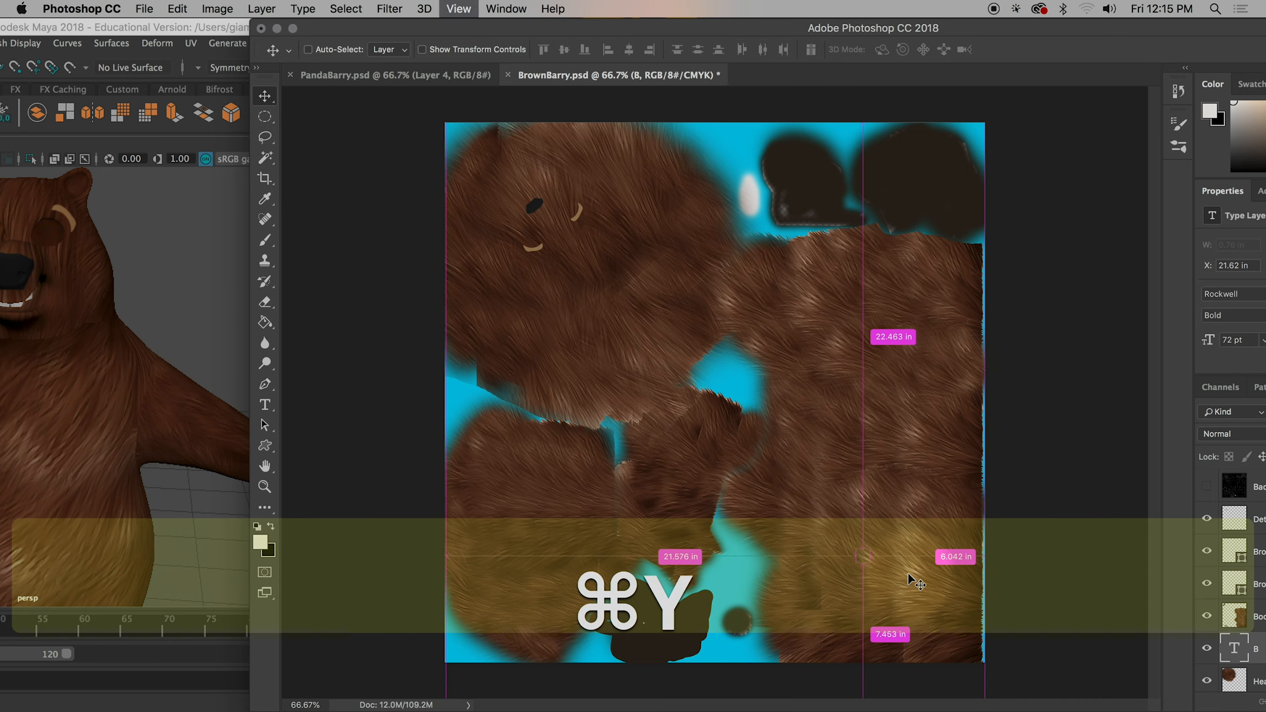
pyautogui.keyDown('shift'); pyautogui.moveTo(925, 525); pyautogui.dragTo(1182, 517); pyautogui.keyUp('shift')
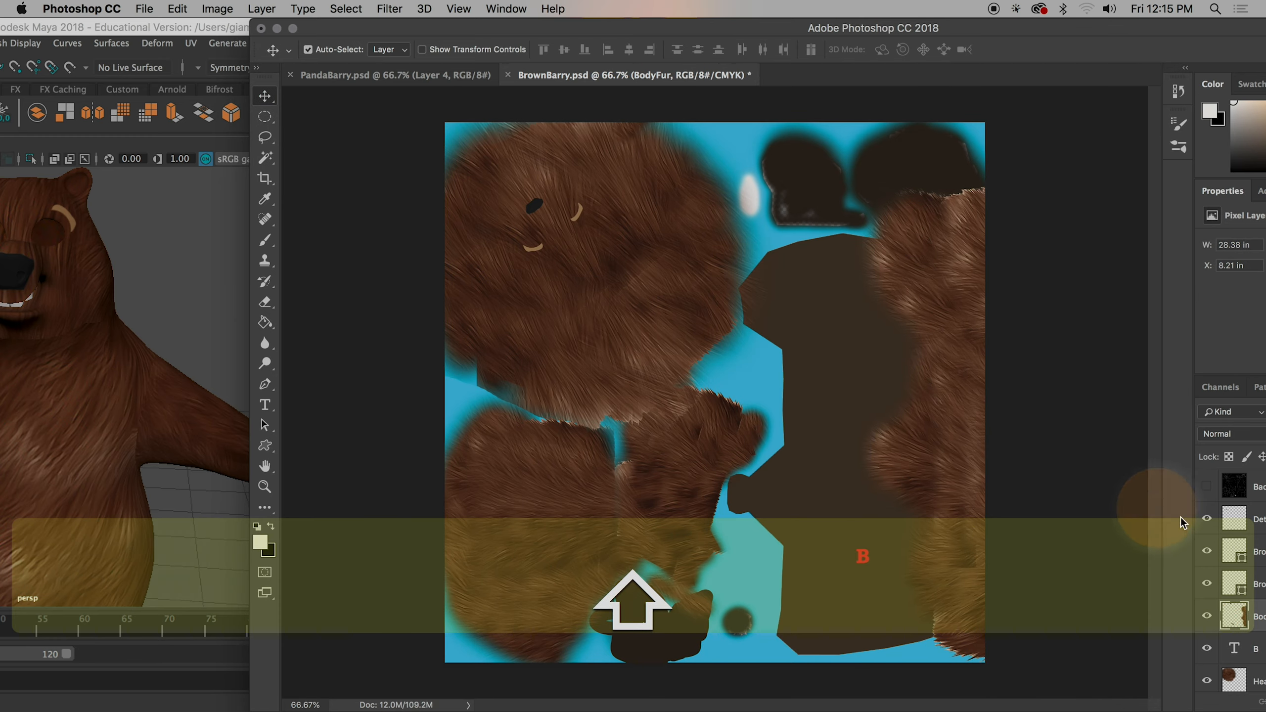
pyautogui.press('super+z')
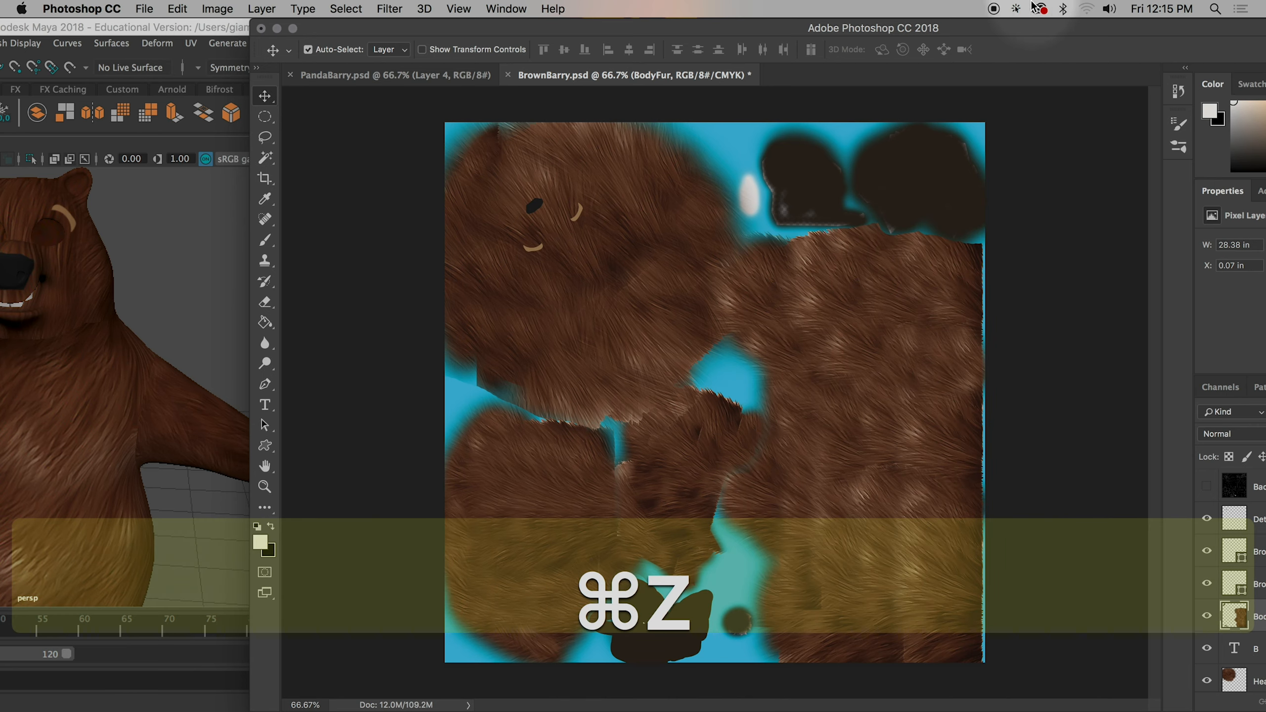
pyautogui.moveTo(1043, 28); pyautogui.dragTo(726, 27)
pyautogui.moveTo(957, 649); pyautogui.dragTo(956, 505)
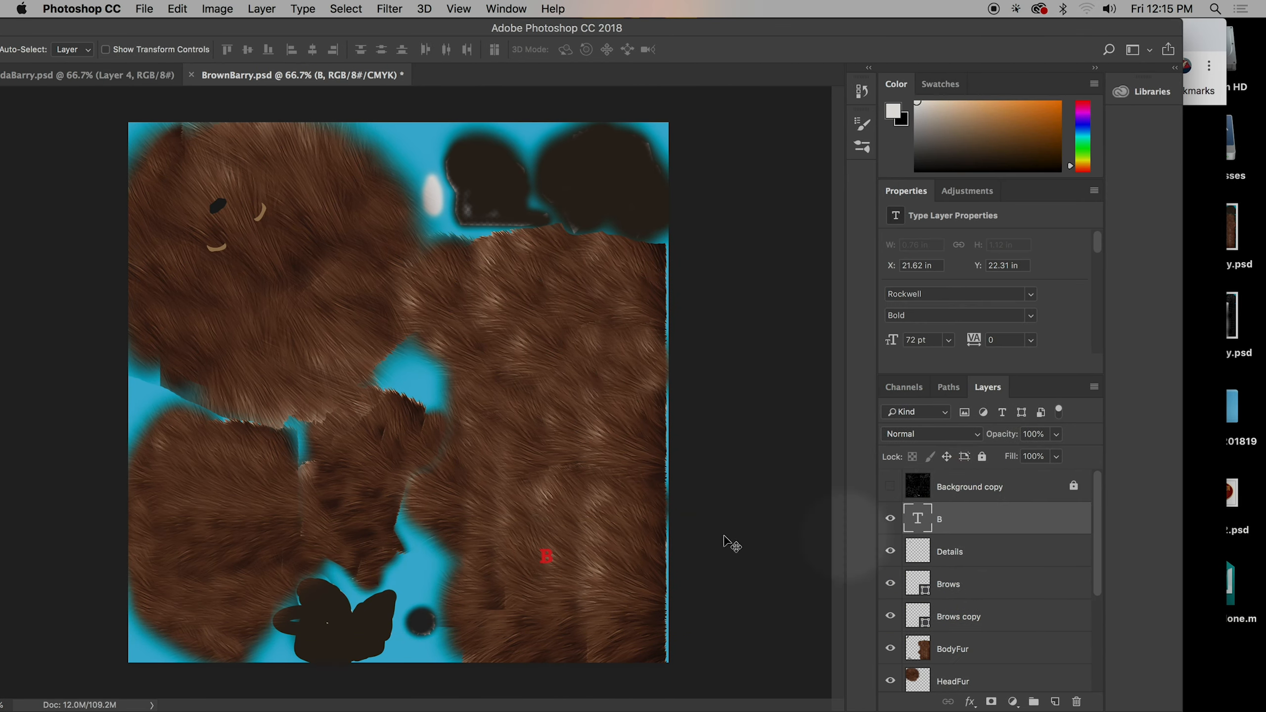
# Step: Free Transform the B, rotating it about 90 degrees and scaling it to about 642% width and 306% height
pyautogui.press('super')
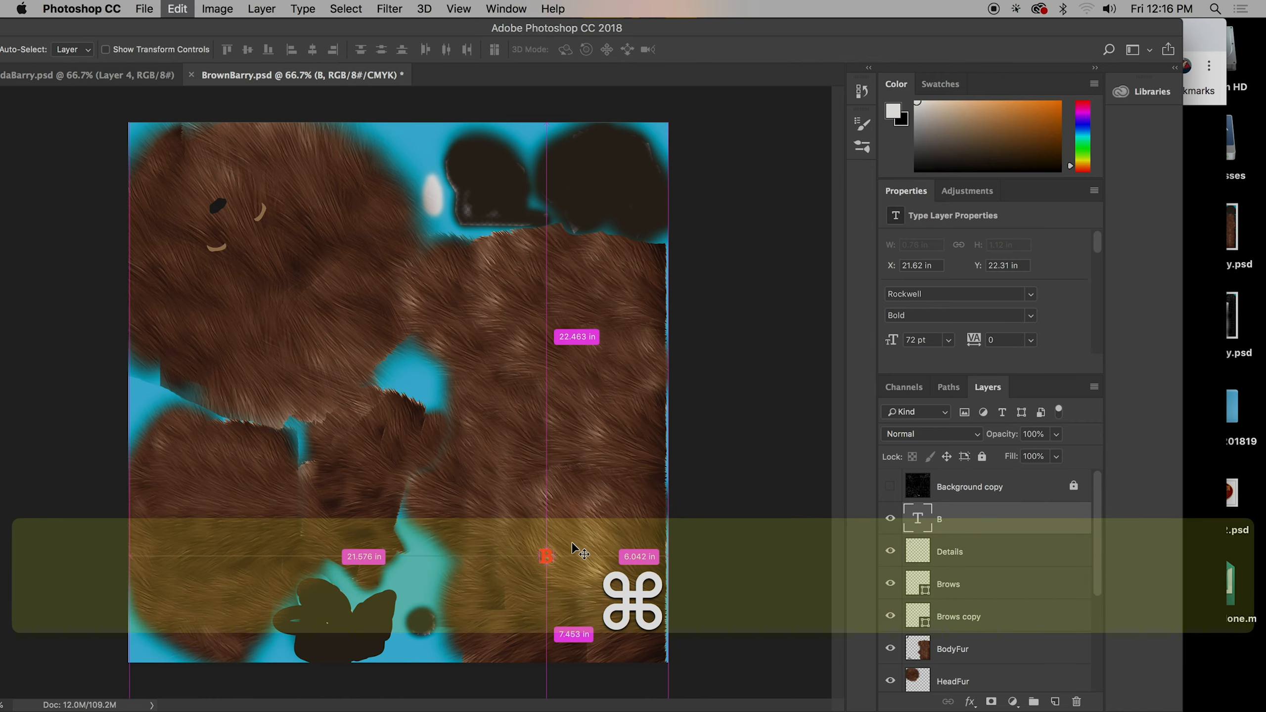
pyautogui.press('super+t')
pyautogui.moveTo(556, 549); pyautogui.dragTo(647, 551)
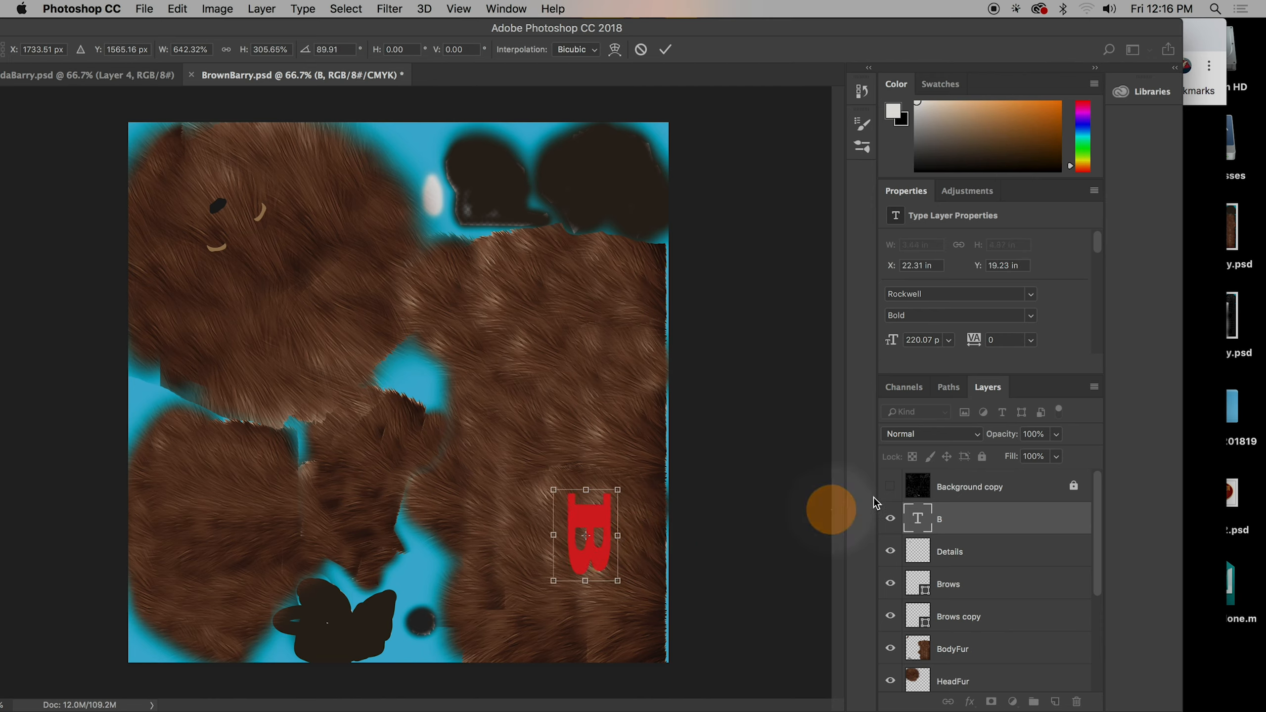
pyautogui.click(892, 487)
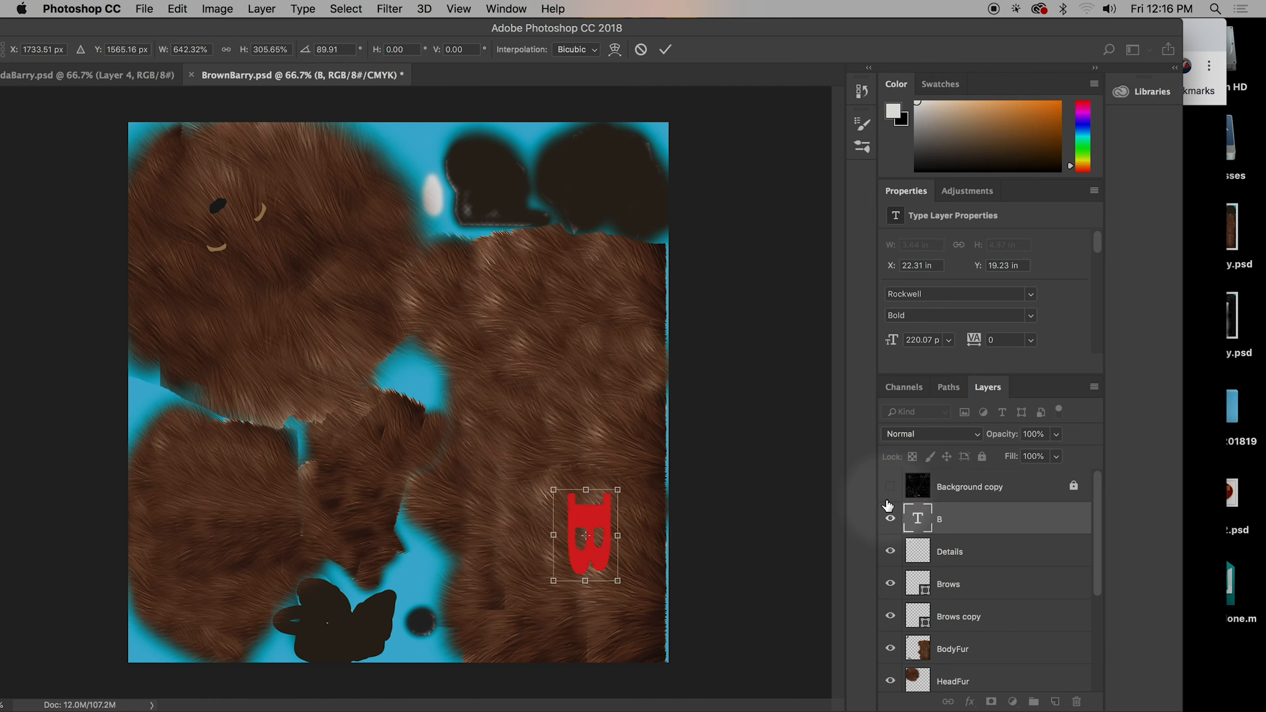
pyautogui.press('Return')
# Step: Move the B slightly higher on the body fur using the temporarily shown wireframe layer as a guide, and save BrownBarry.psd
pyautogui.click(891, 487)
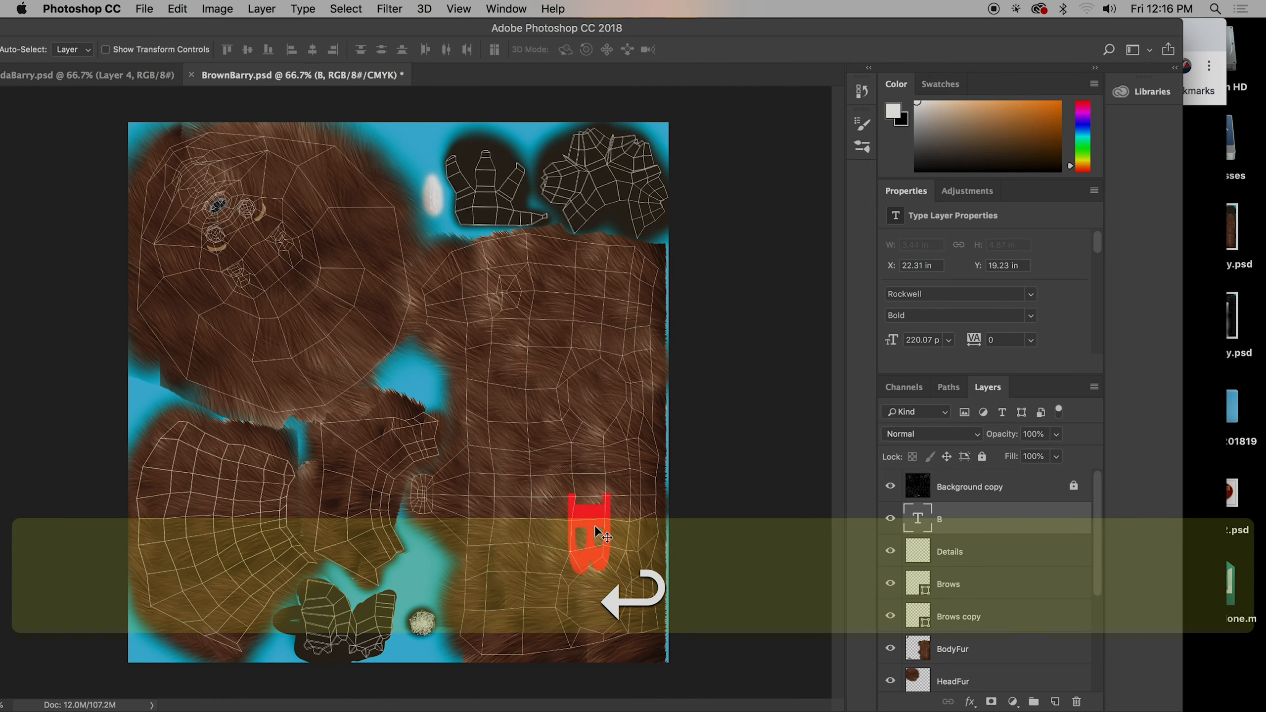
pyautogui.moveTo(599, 538); pyautogui.dragTo(606, 500)
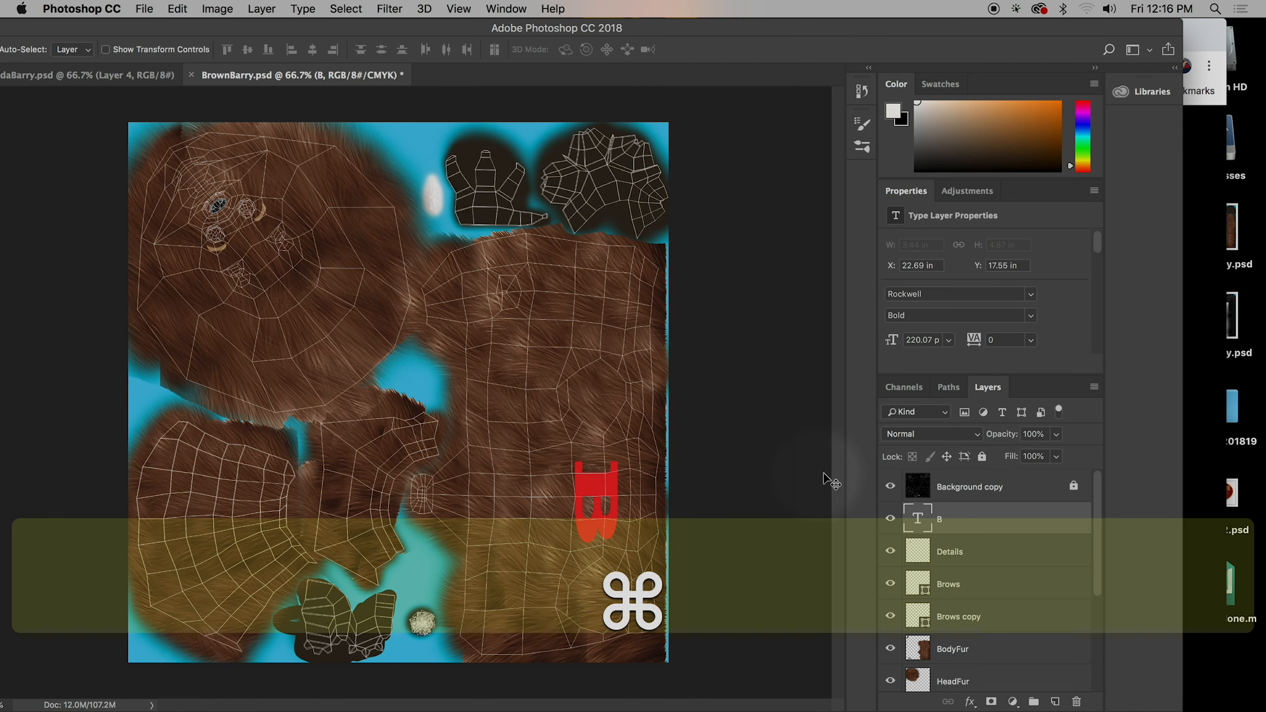
pyautogui.keyDown('super'); pyautogui.click(890, 486); pyautogui.keyUp('super')
pyautogui.press('super+s')
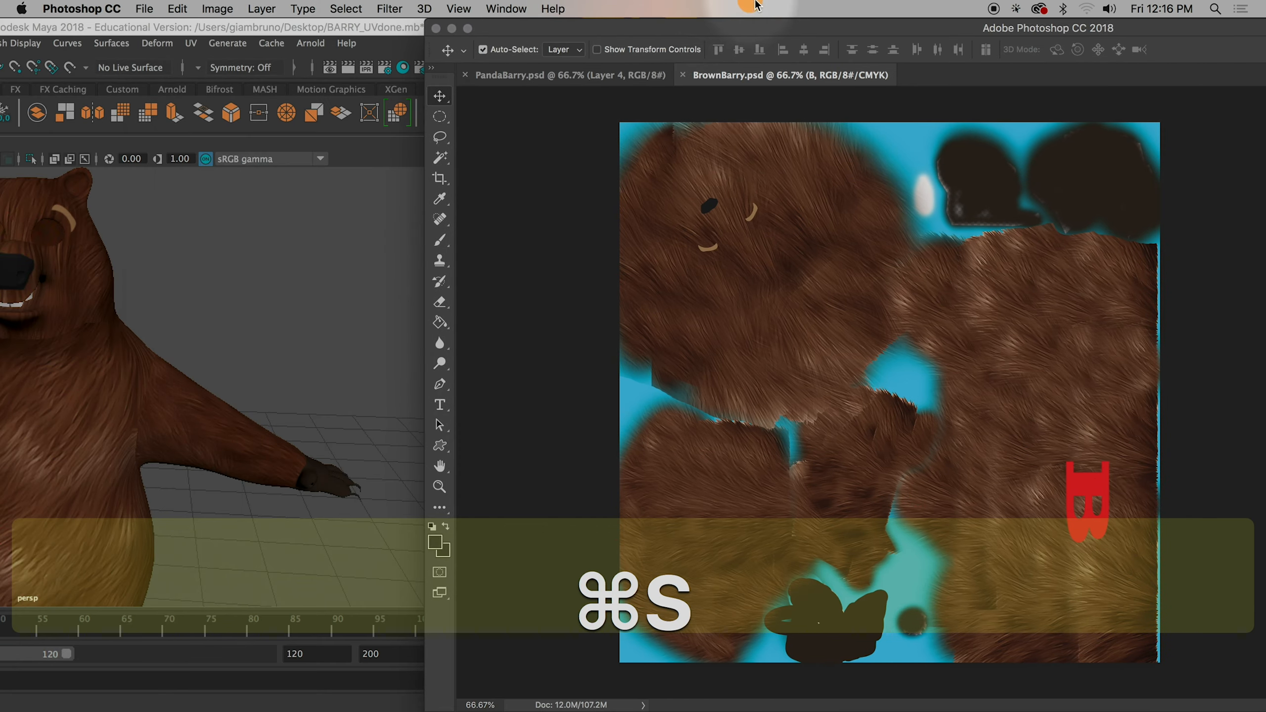
# Step: Switch to Maya, select the bear, and reload the PSD texture on its Lambert color to bring in the red B
pyautogui.click(242, 317)
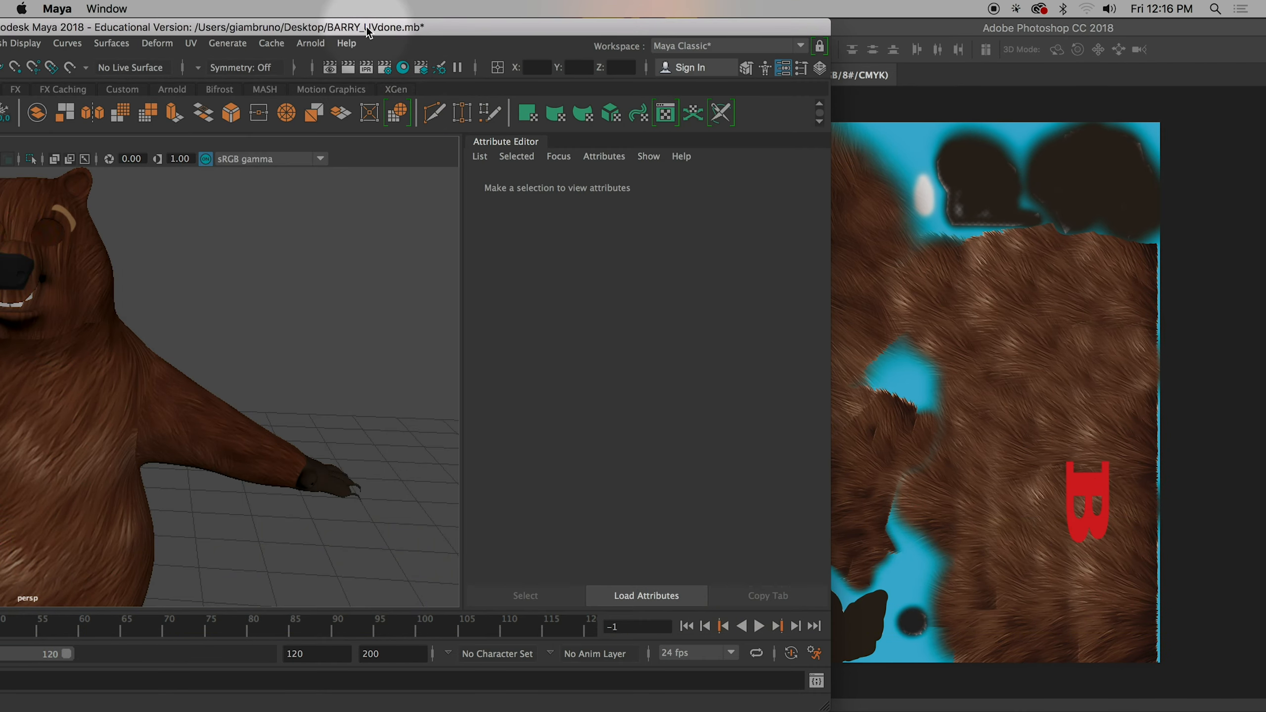
pyautogui.moveTo(349, 27); pyautogui.dragTo(584, 27)
pyautogui.click(274, 419)
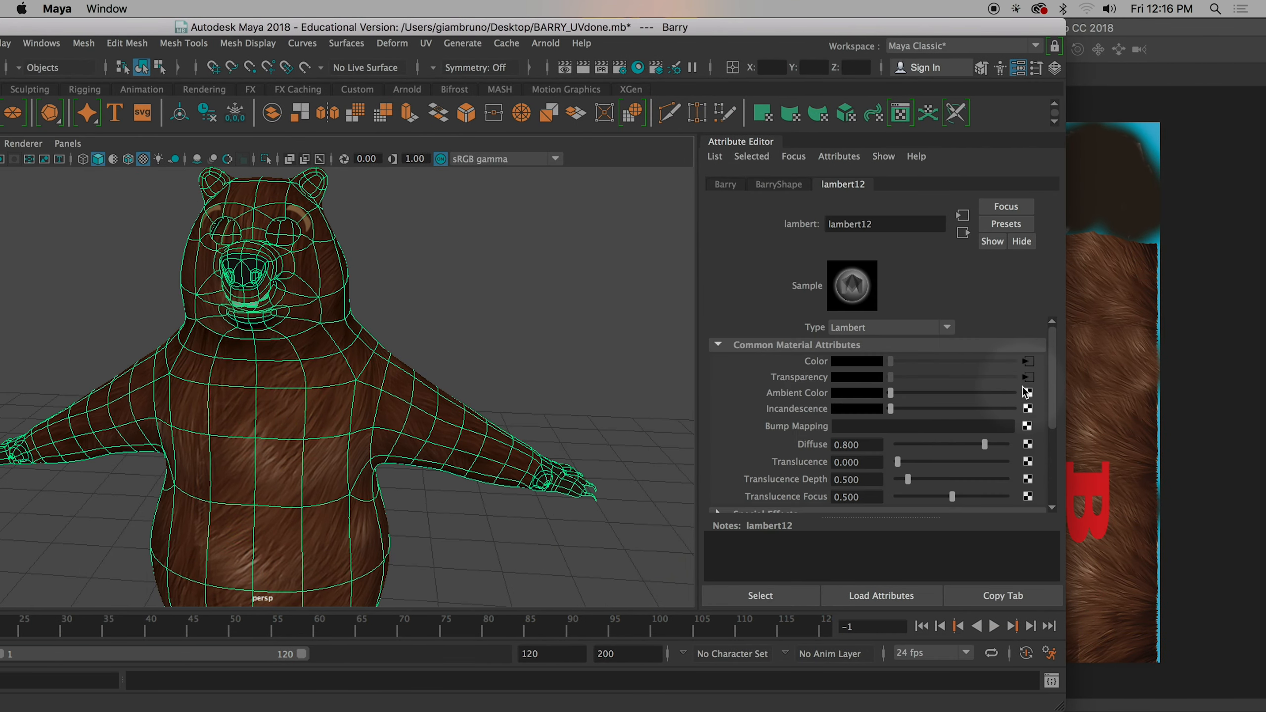
pyautogui.click(1029, 363)
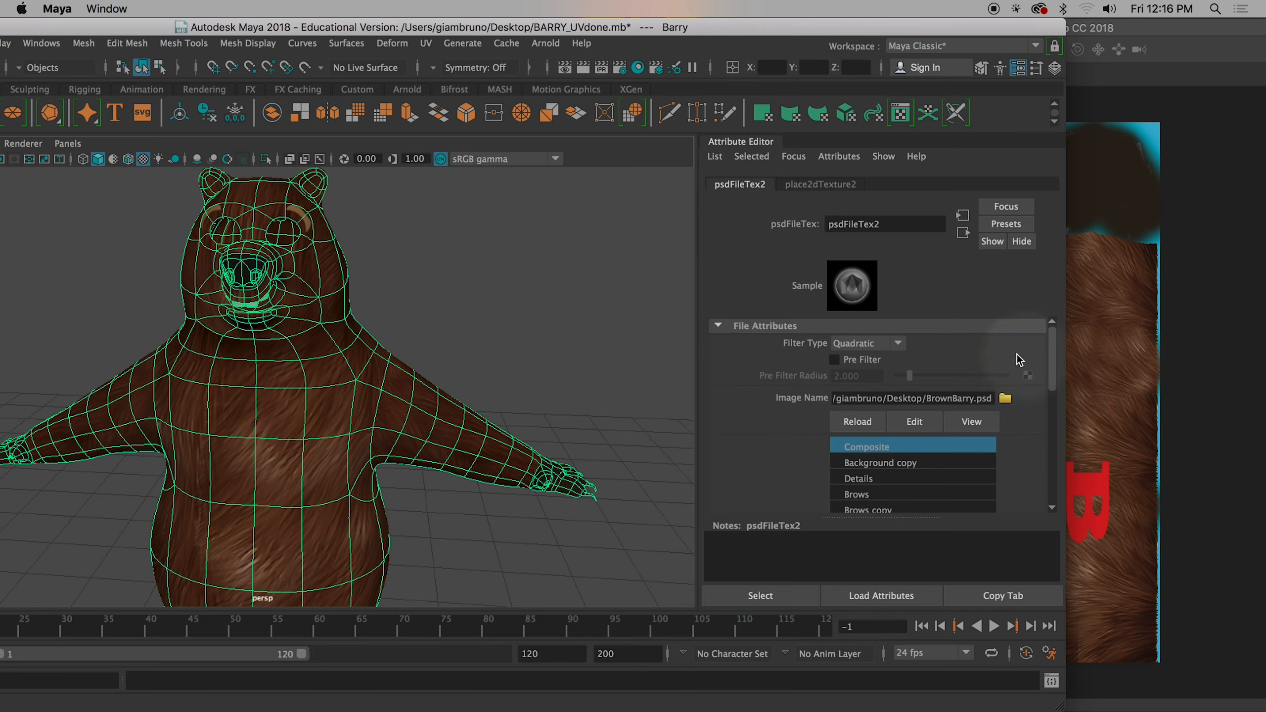
pyautogui.click(858, 422)
pyautogui.click(518, 370)
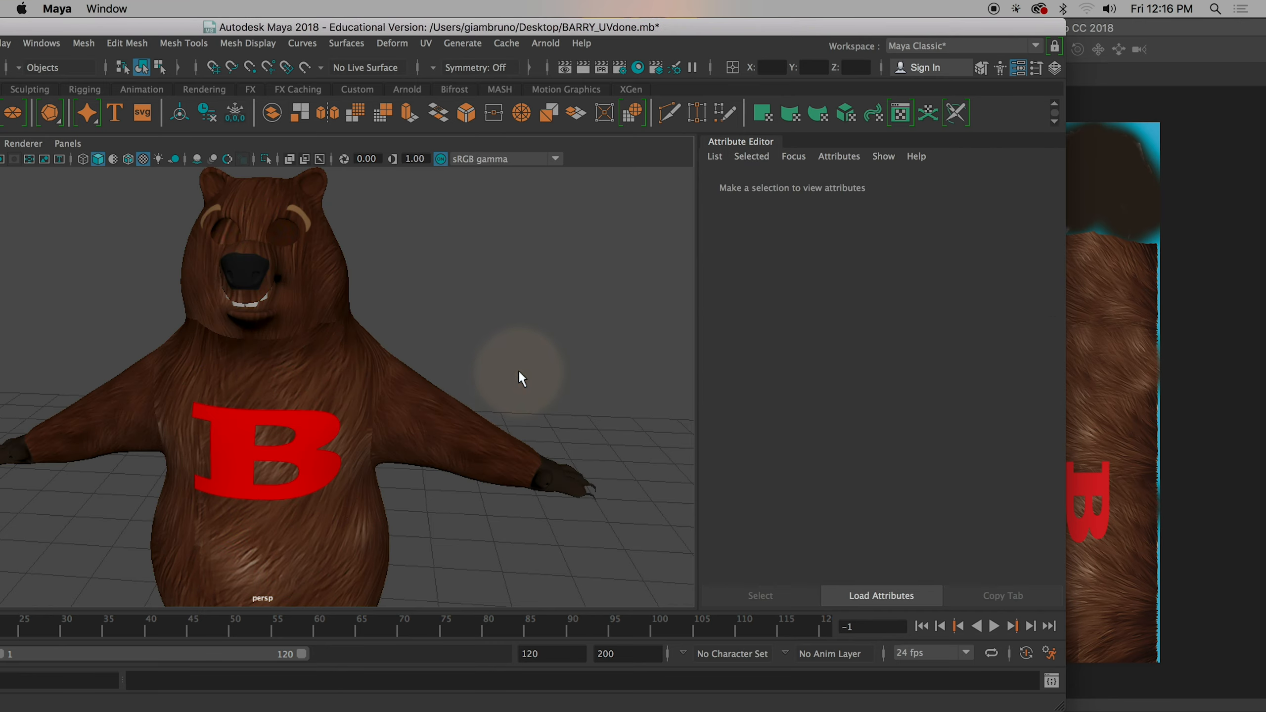
# Step: Inspect the placement of the red B on the bear's chest from several angles
pyautogui.press('alt')
pyautogui.moveTo(518, 368)
pyautogui.keyDown('alt'); pyautogui.mouseDown()
pyautogui.moveTo(529, 349)
pyautogui.moveTo(503, 356)
pyautogui.mouseUp(); pyautogui.keyUp('alt')
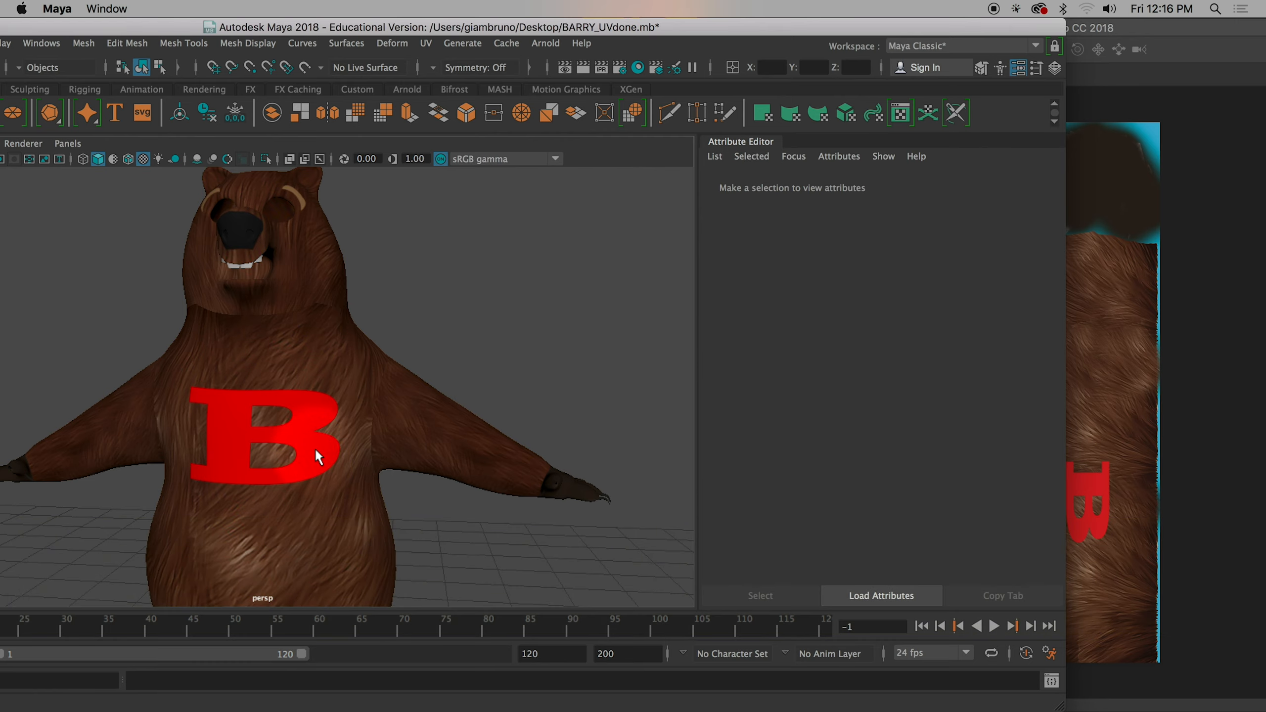
pyautogui.keyDown('alt'); pyautogui.moveTo(503, 319); pyautogui.dragTo(395, 402); pyautogui.keyUp('alt')
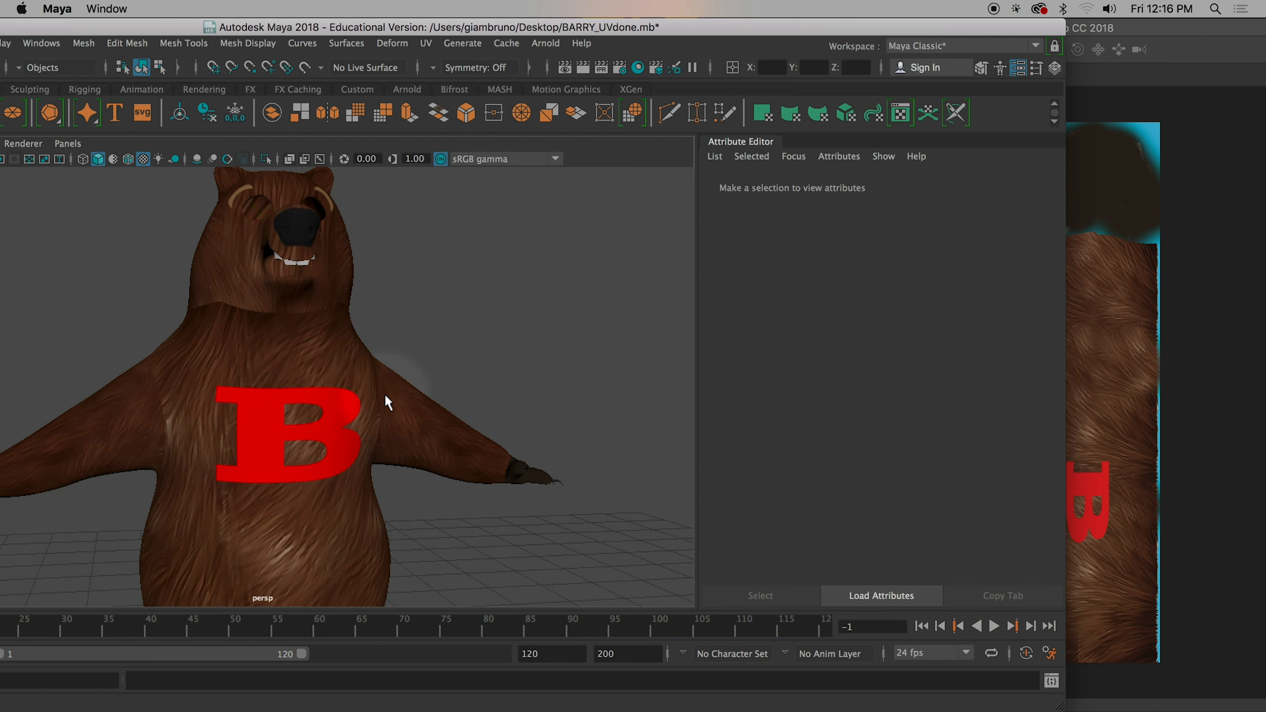
pyautogui.click(371, 391)
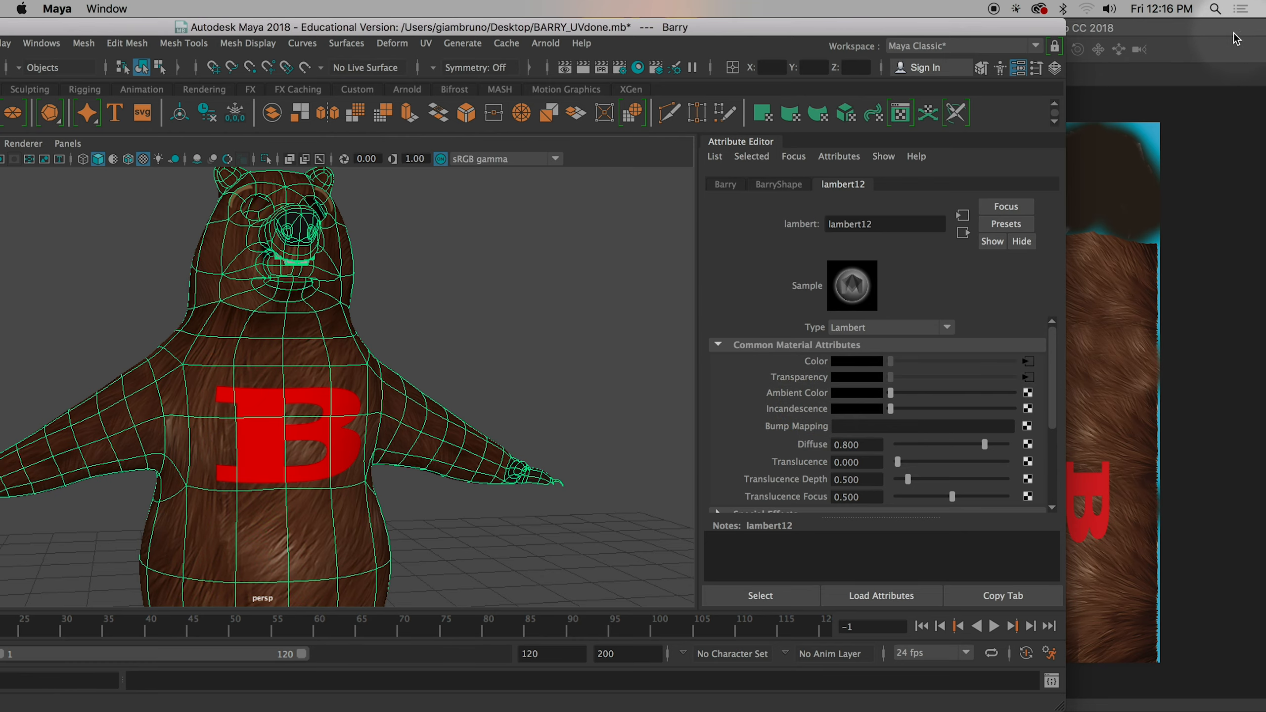
pyautogui.click(629, 307)
pyautogui.keyDown('alt'); pyautogui.moveTo(630, 307); pyautogui.dragTo(521, 223); pyautogui.keyUp('alt')
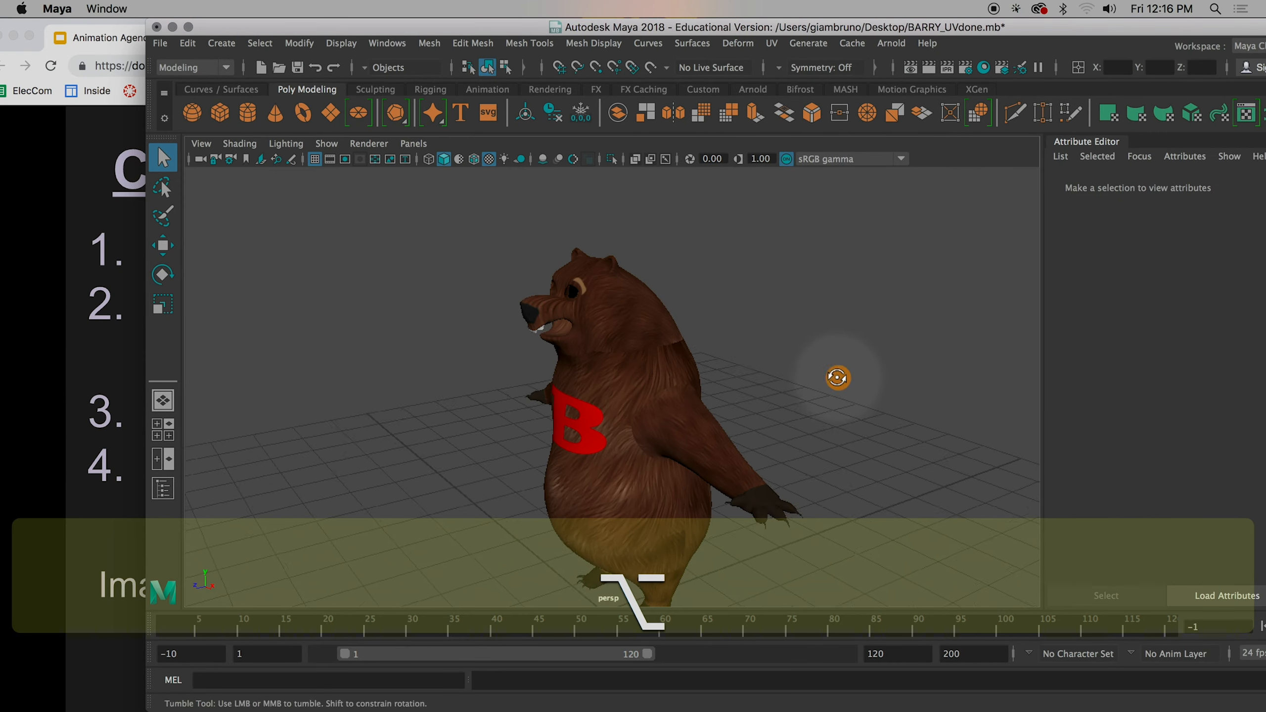
pyautogui.keyDown('alt'); pyautogui.moveTo(839, 377); pyautogui.dragTo(800, 429); pyautogui.keyUp('alt')
pyautogui.moveTo(462, 616)
pyautogui.mouseDown()
pyautogui.moveTo(476, 616)
pyautogui.moveTo(295, 628)
pyautogui.moveTo(1264, 584)
pyautogui.mouseUp()
pyautogui.press('s')
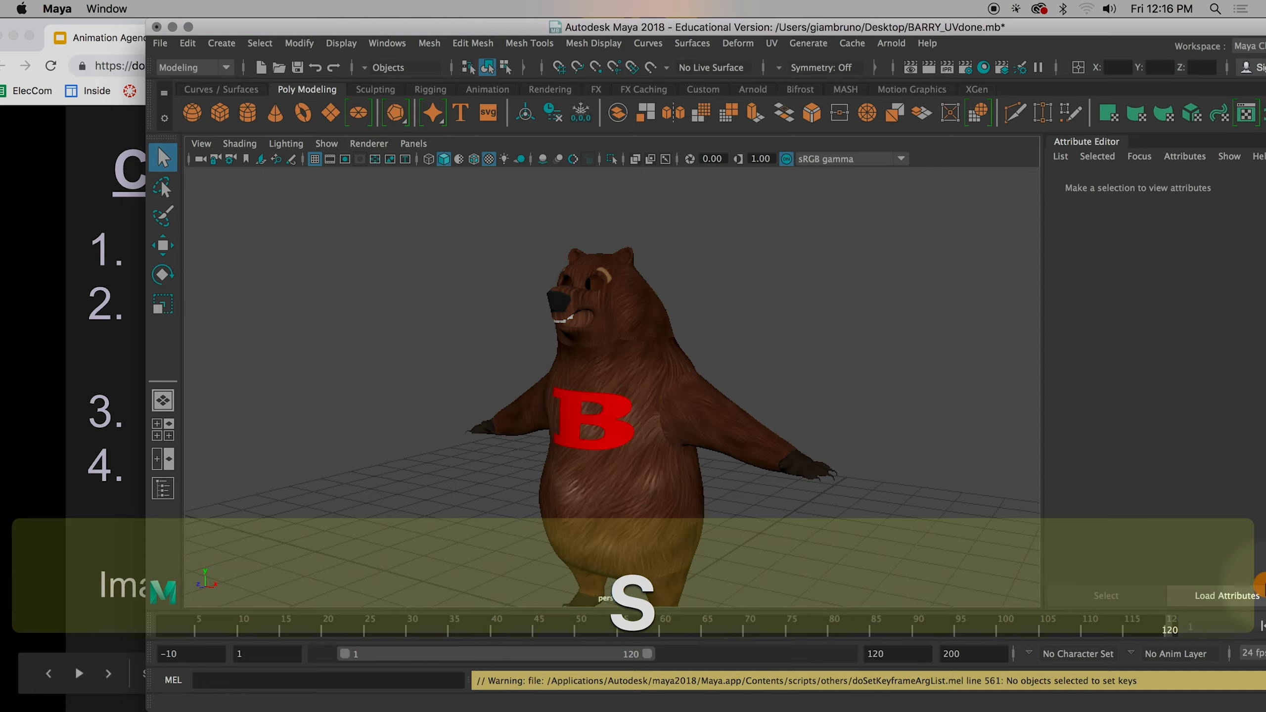
# Step: Select the bear, turn it about its vertical axis with the Rotate tool, and set a keyframe at frame 120
pyautogui.click(580, 476)
pyautogui.press('e')
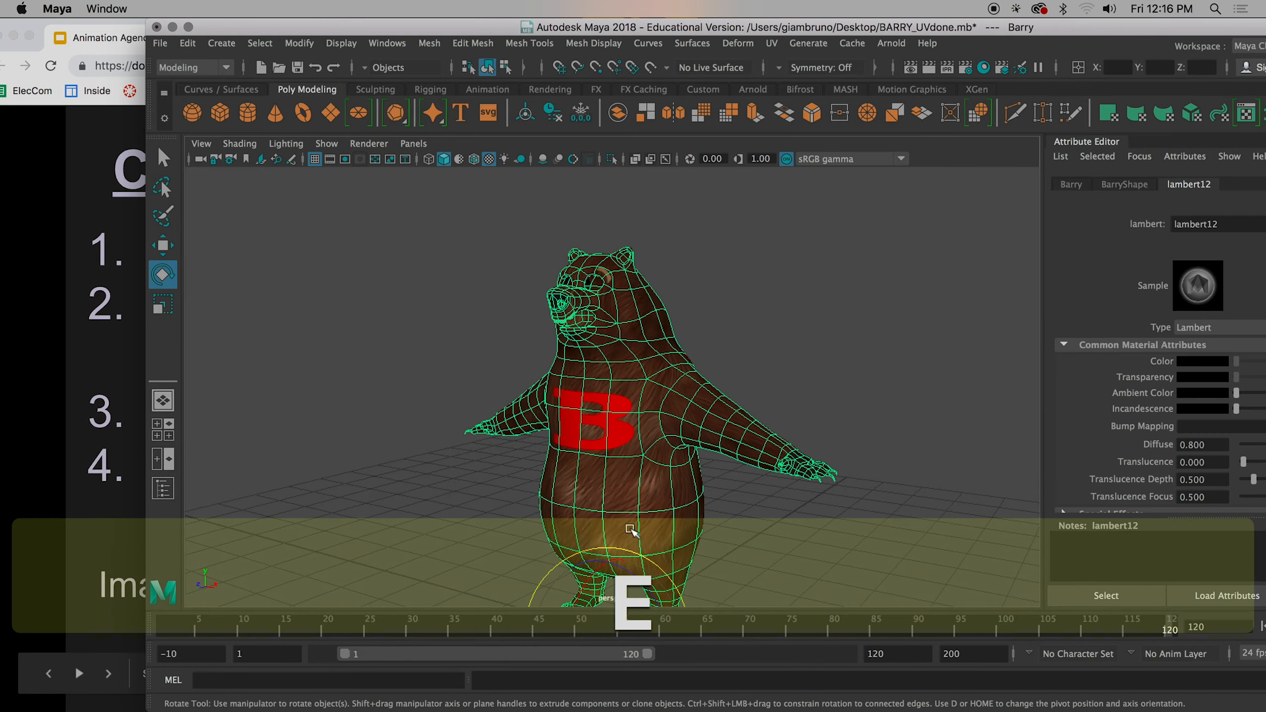
pyautogui.scroll(-3, 754, 532)
pyautogui.moveTo(623, 569)
pyautogui.mouseDown()
pyautogui.moveTo(576, 449)
pyautogui.moveTo(730, 524)
pyautogui.moveTo(541, 455)
pyautogui.moveTo(623, 569)
pyautogui.mouseUp()
pyautogui.press('s')
# Step: Open the Playblast options from the timeline and set the movie file to 4_CharD2_Lastname on the Desktop
pyautogui.moveTo(698, 27); pyautogui.dragTo(531, 26)
pyautogui.rightClick(1172, 634)
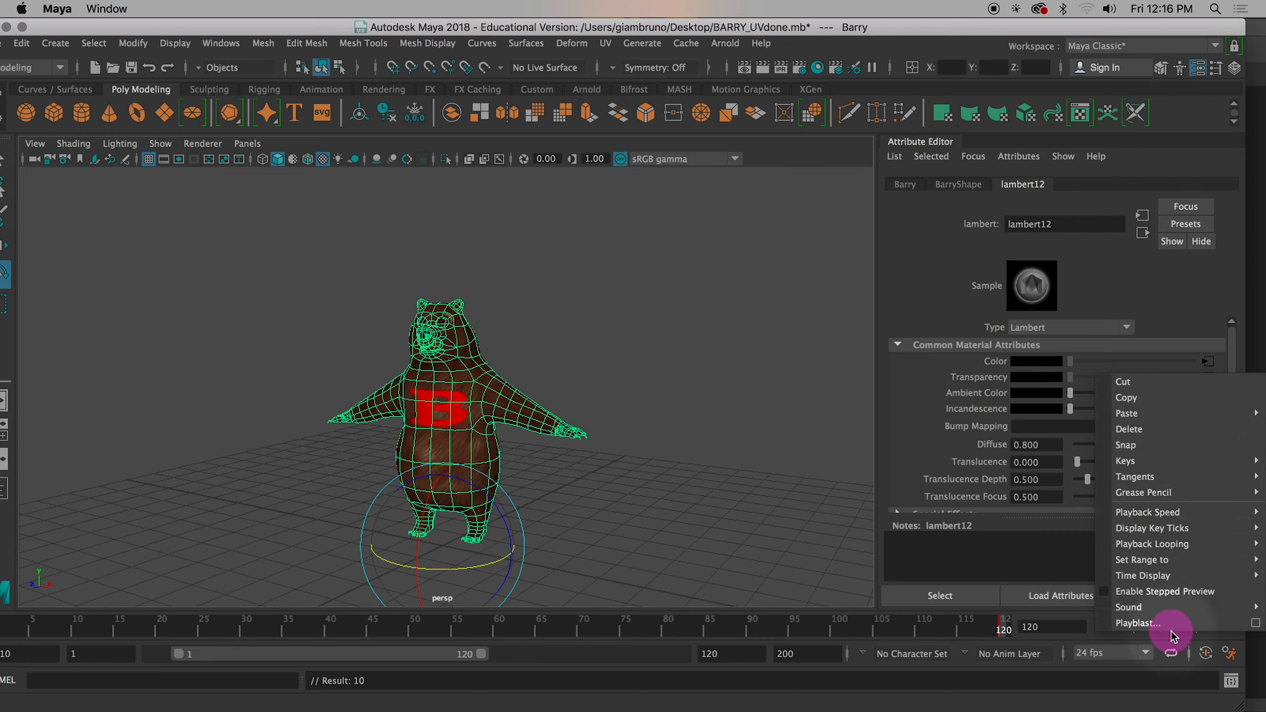
pyautogui.click(1256, 622)
pyautogui.click(654, 524)
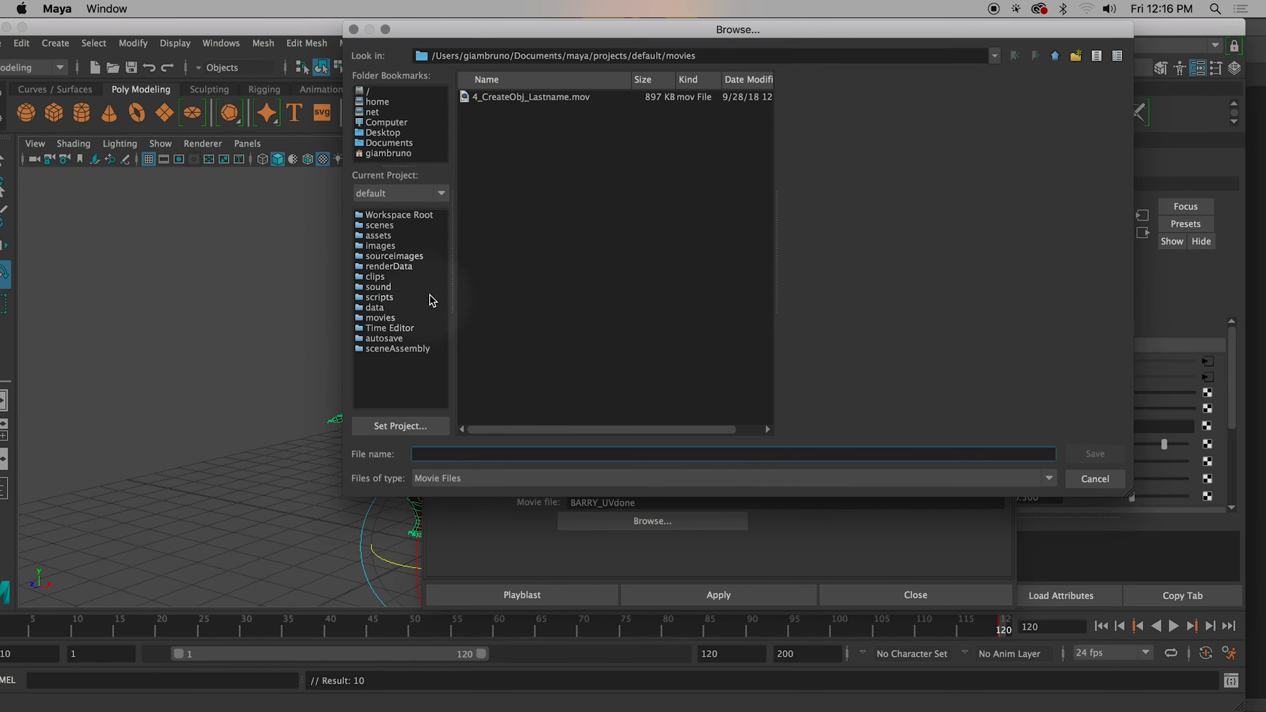
pyautogui.click(383, 132)
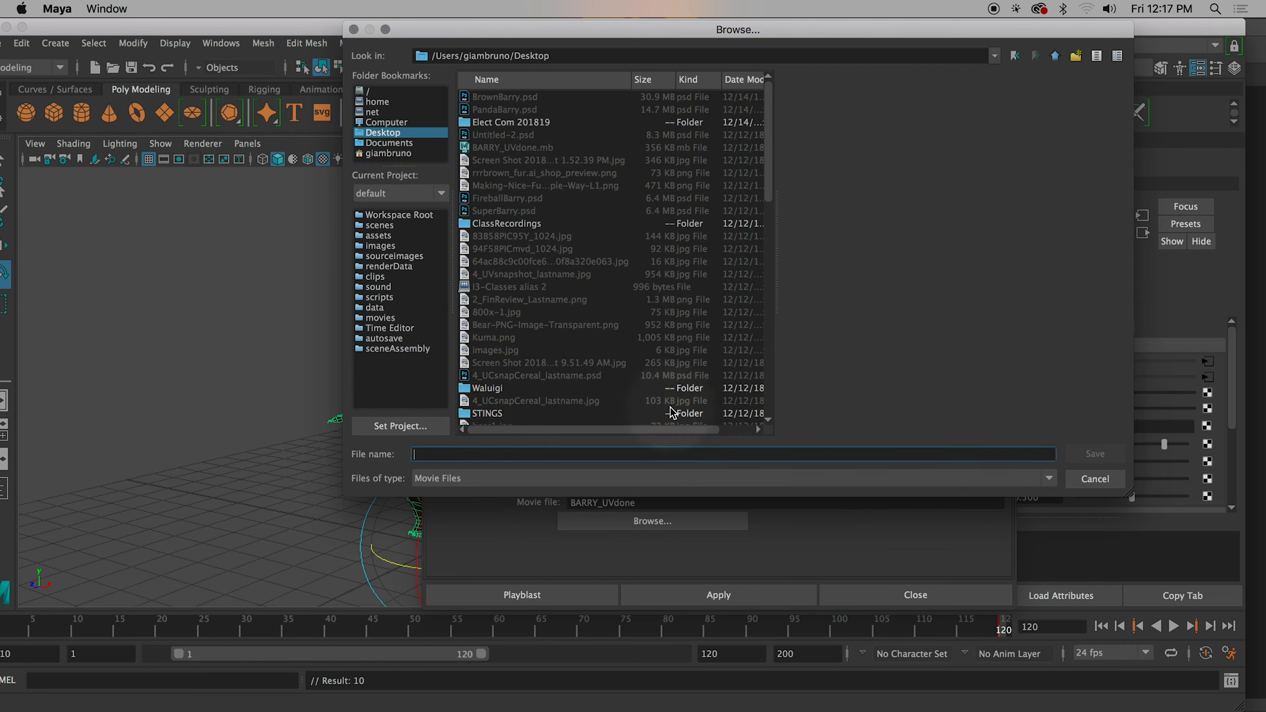
pyautogui.write('4_CharD')
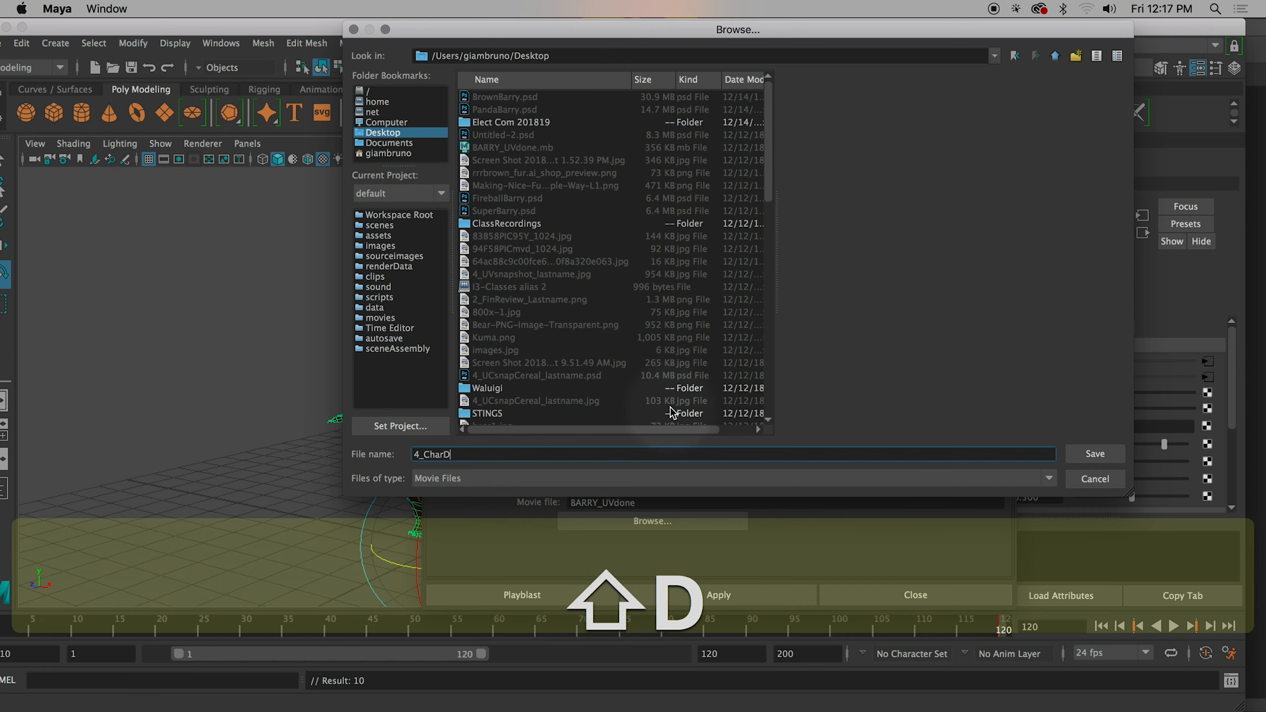
pyautogui.write('2')
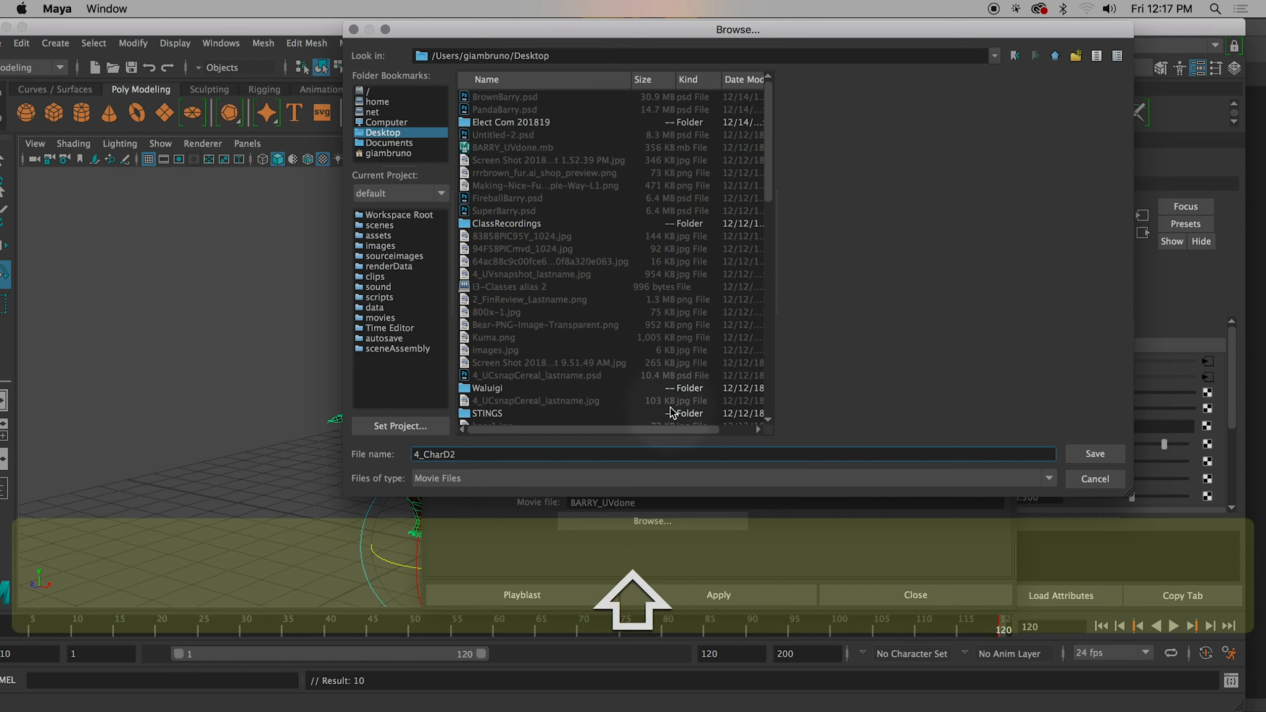
pyautogui.write('_Lastname')
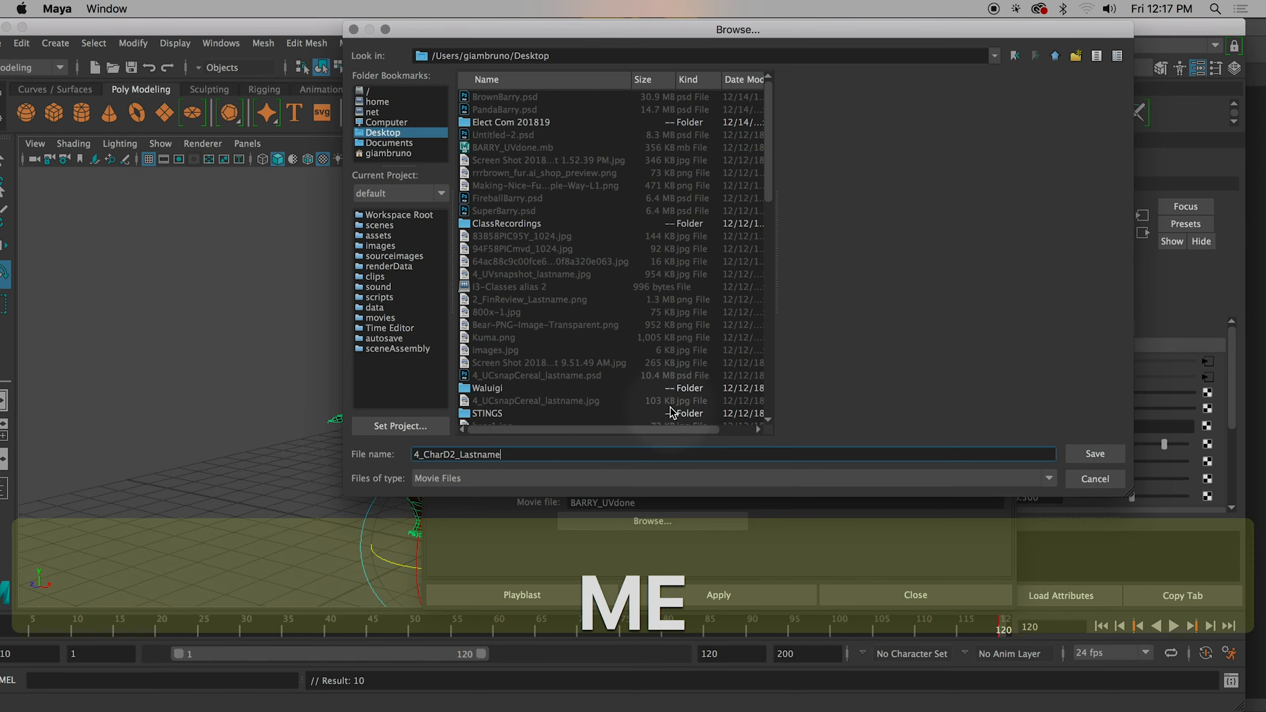
pyautogui.press('Return')
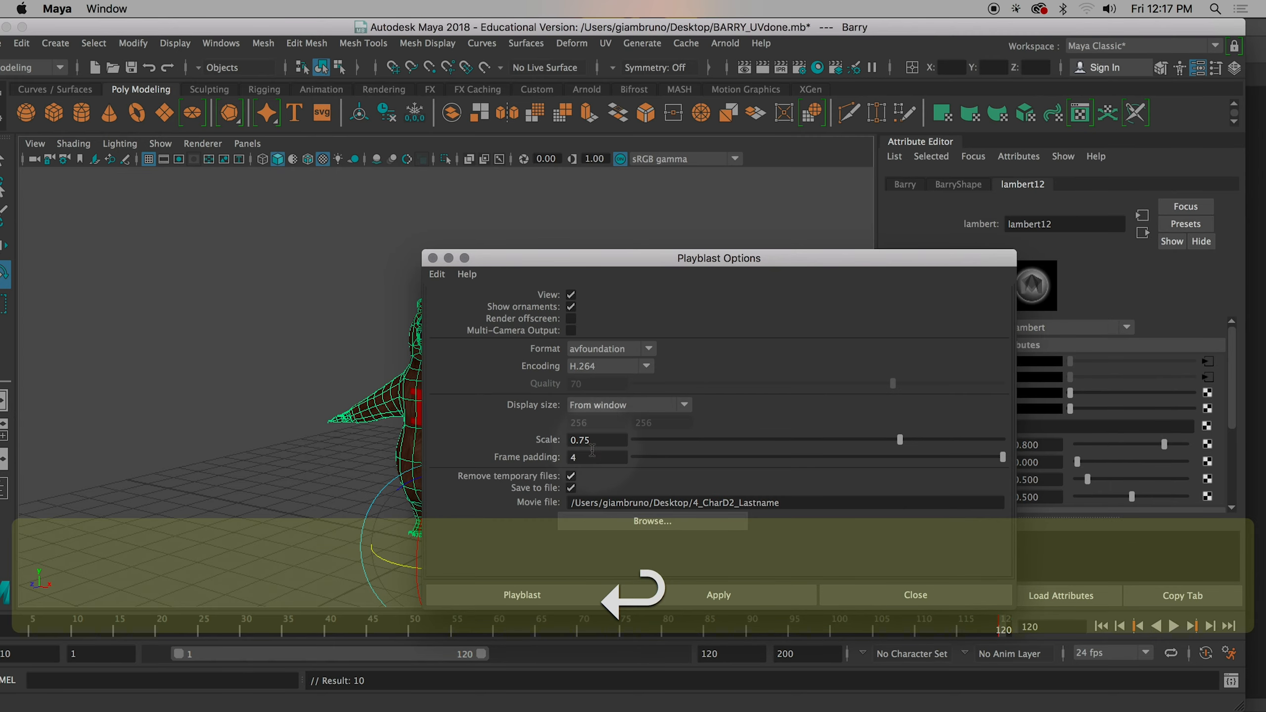
# Step: Playblast the animation to the movie file, close its preview, and deselect the bear
pyautogui.click(528, 595)
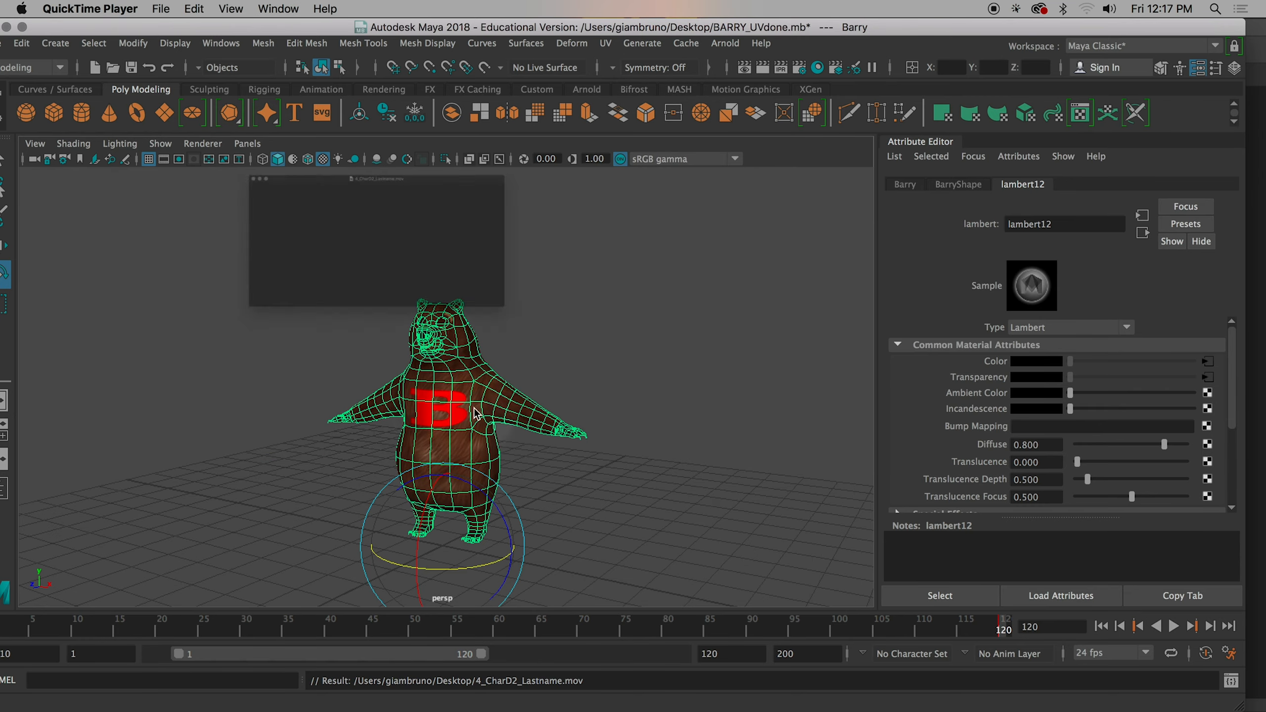
pyautogui.click(82, 111)
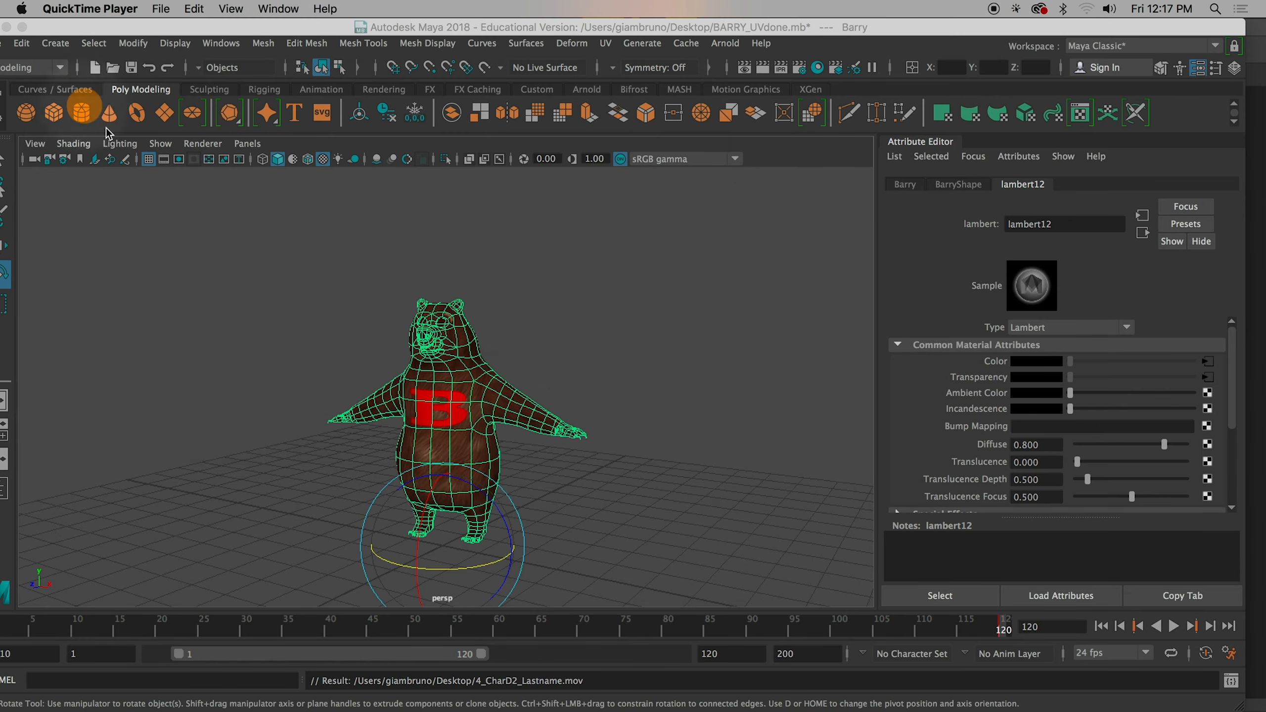
pyautogui.click(607, 334)
pyautogui.click(584, 500)
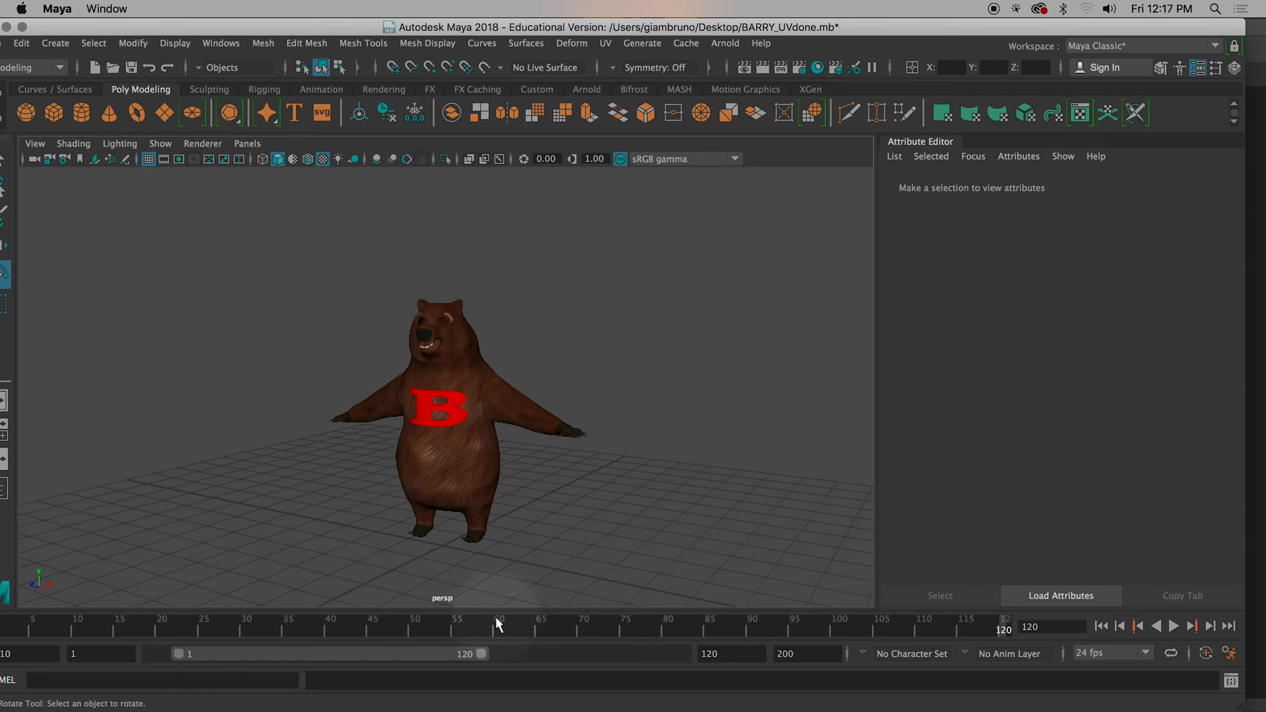
# Step: Go to frame 1 of the timeline, select the bear, and set a starting keyframe
pyautogui.moveTo(419, 26); pyautogui.dragTo(567, 27)
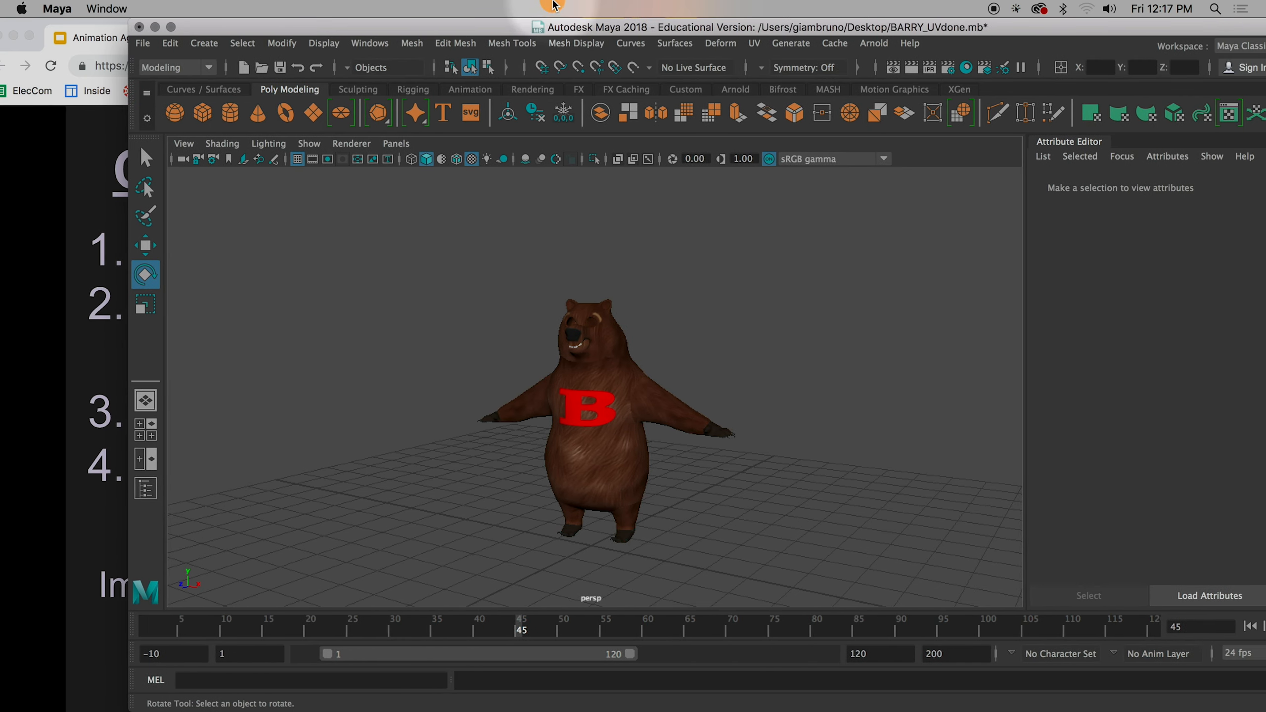
pyautogui.click(397, 578)
pyautogui.moveTo(254, 629); pyautogui.dragTo(131, 631)
pyautogui.click(600, 458)
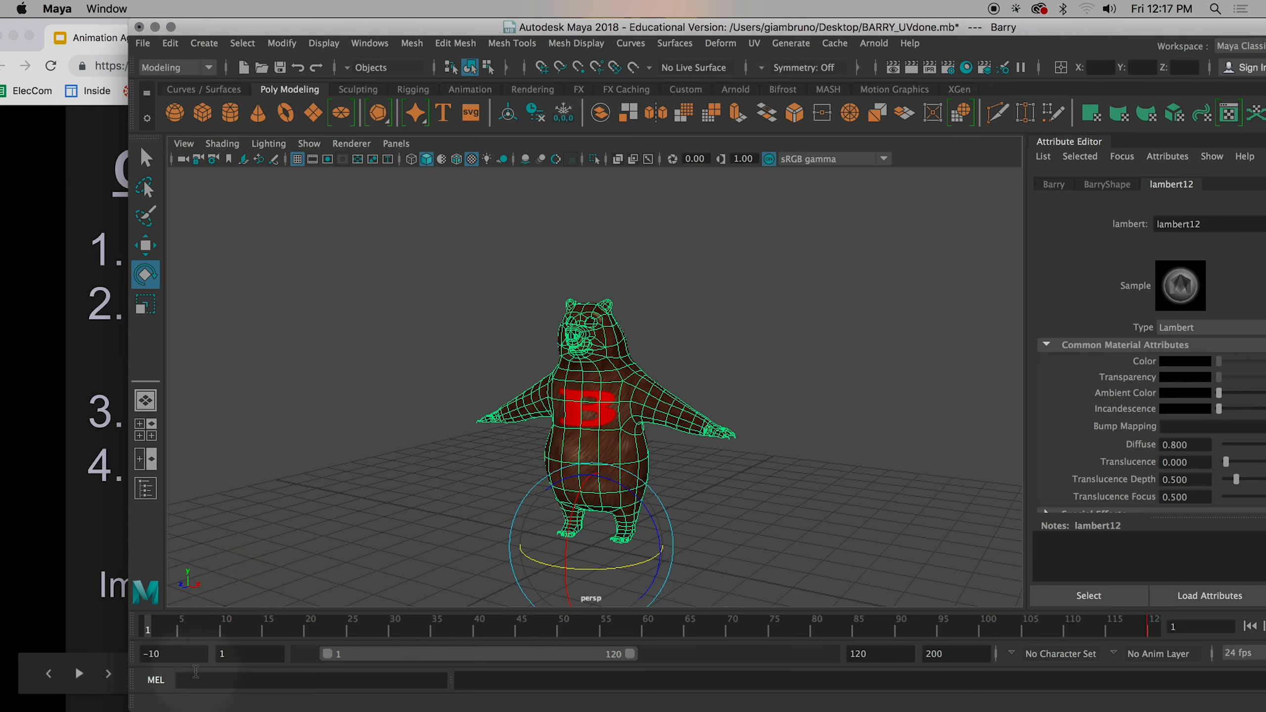
pyautogui.press('s')
# Step: At frame 120, rotate the bear several full turns about its vertical axis to about 1448 degrees, key it, and deselect it
pyautogui.moveTo(177, 632); pyautogui.dragTo(1147, 683)
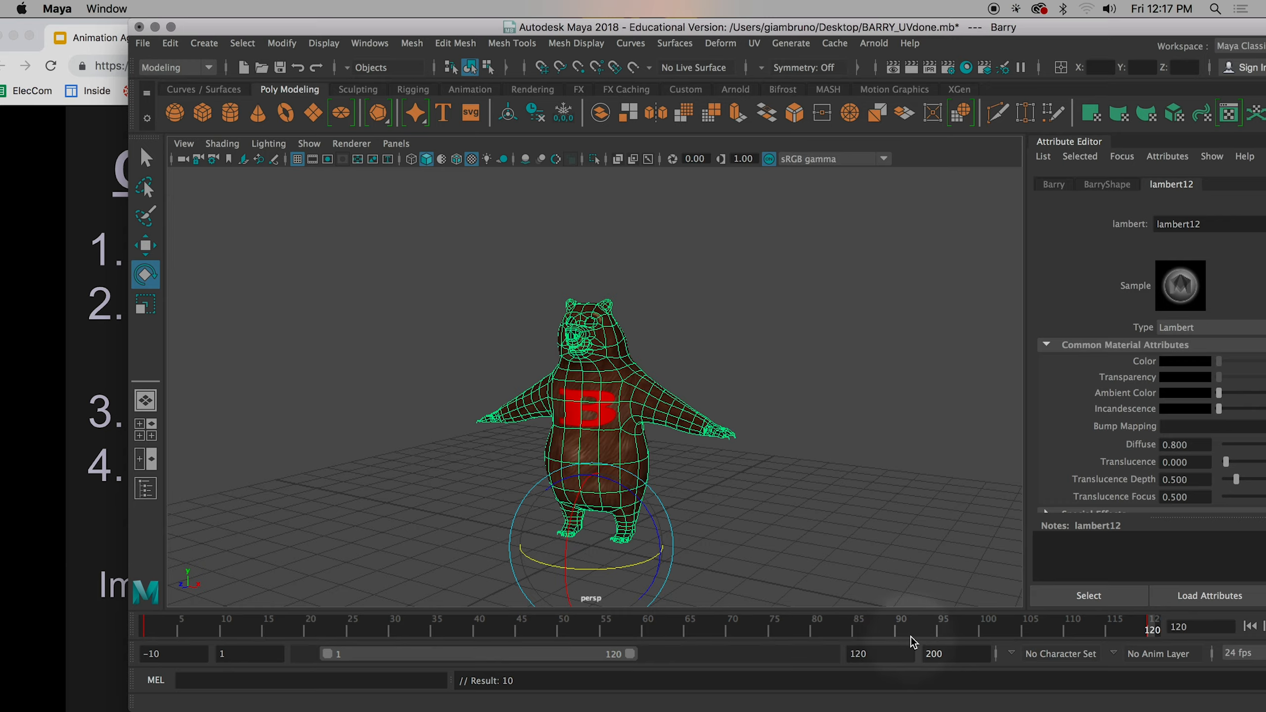
pyautogui.press('e')
pyautogui.moveTo(639, 571)
pyautogui.mouseDown()
pyautogui.moveTo(601, 463)
pyautogui.moveTo(638, 553)
pyautogui.mouseUp()
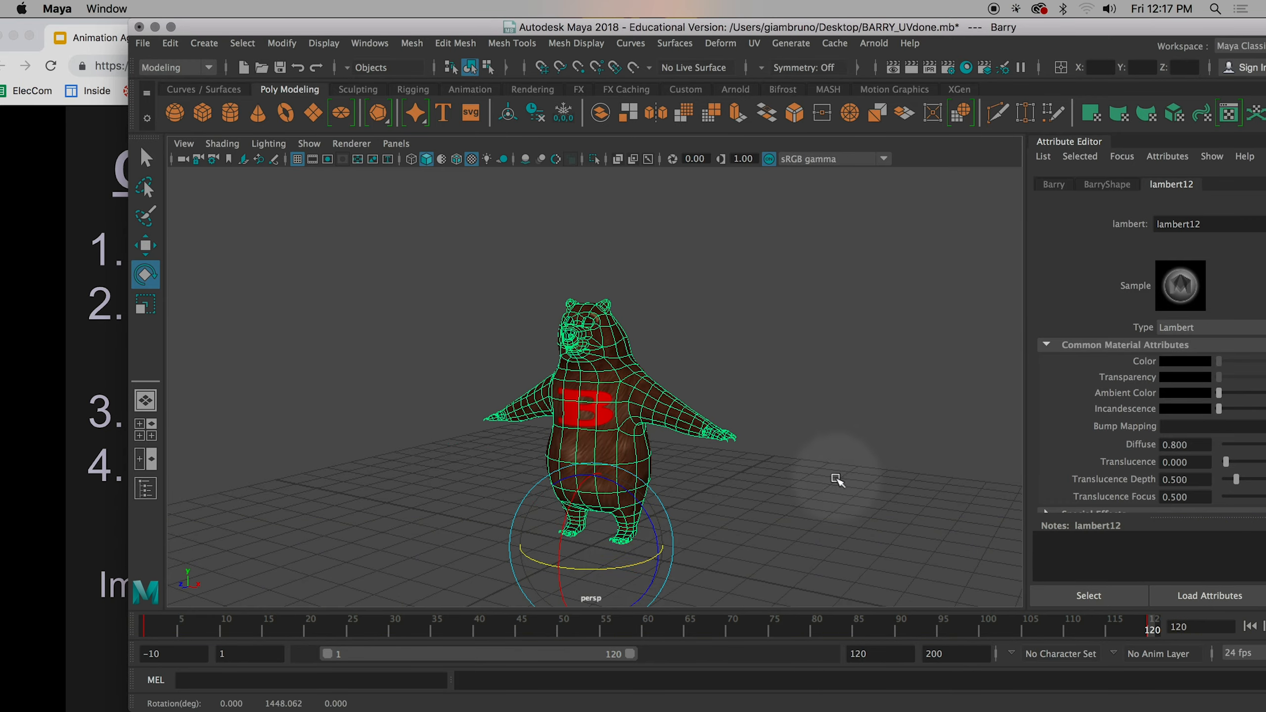
pyautogui.press('s')
pyautogui.click(865, 490)
pyautogui.scroll(2, 864, 491)
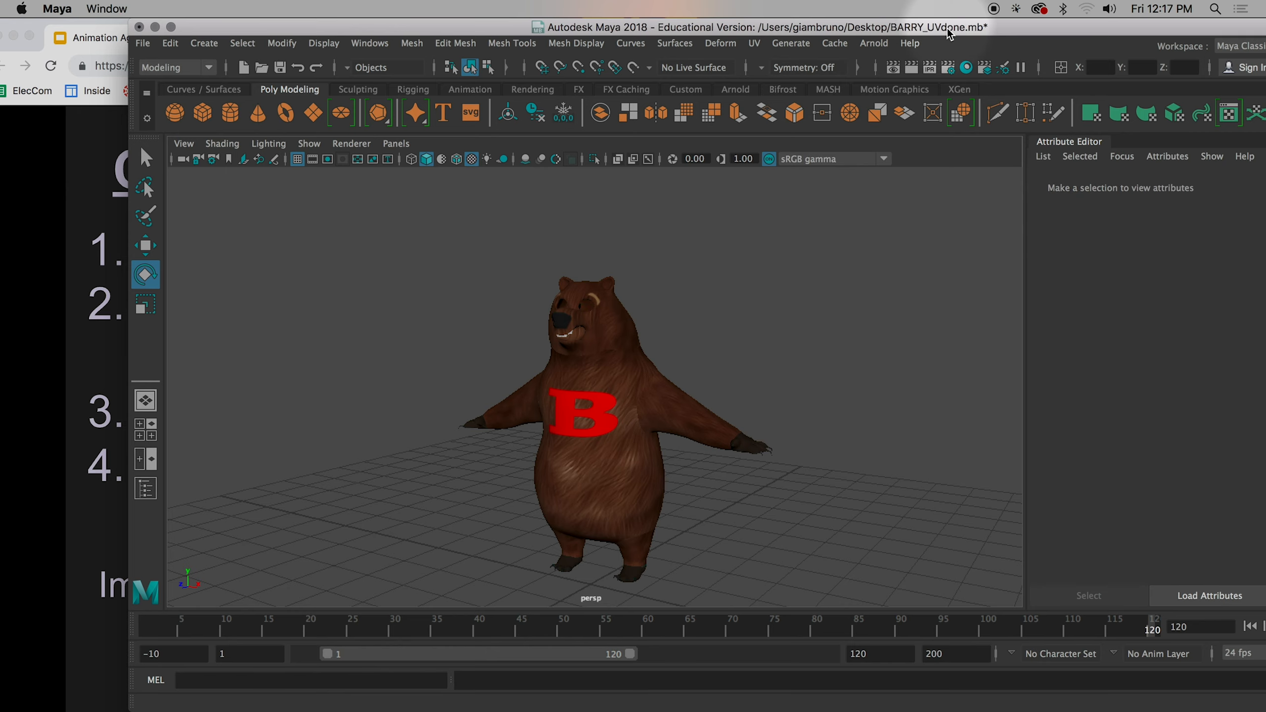
# Step: Playblast the rotating bear to 4_CharD2_Lastname on the Desktop, reusing the existing Playblast options
pyautogui.moveTo(946, 26); pyautogui.dragTo(822, 25)
pyautogui.rightClick(1186, 621)
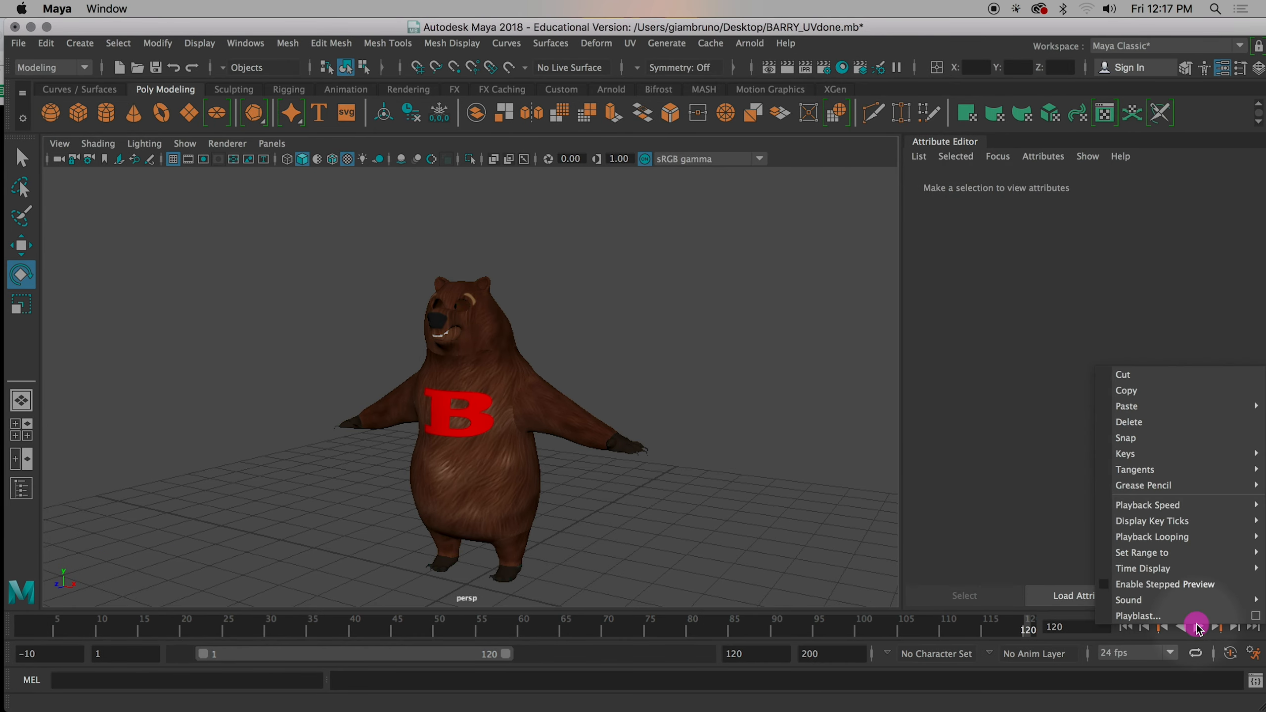
pyautogui.click(1255, 615)
pyautogui.click(528, 595)
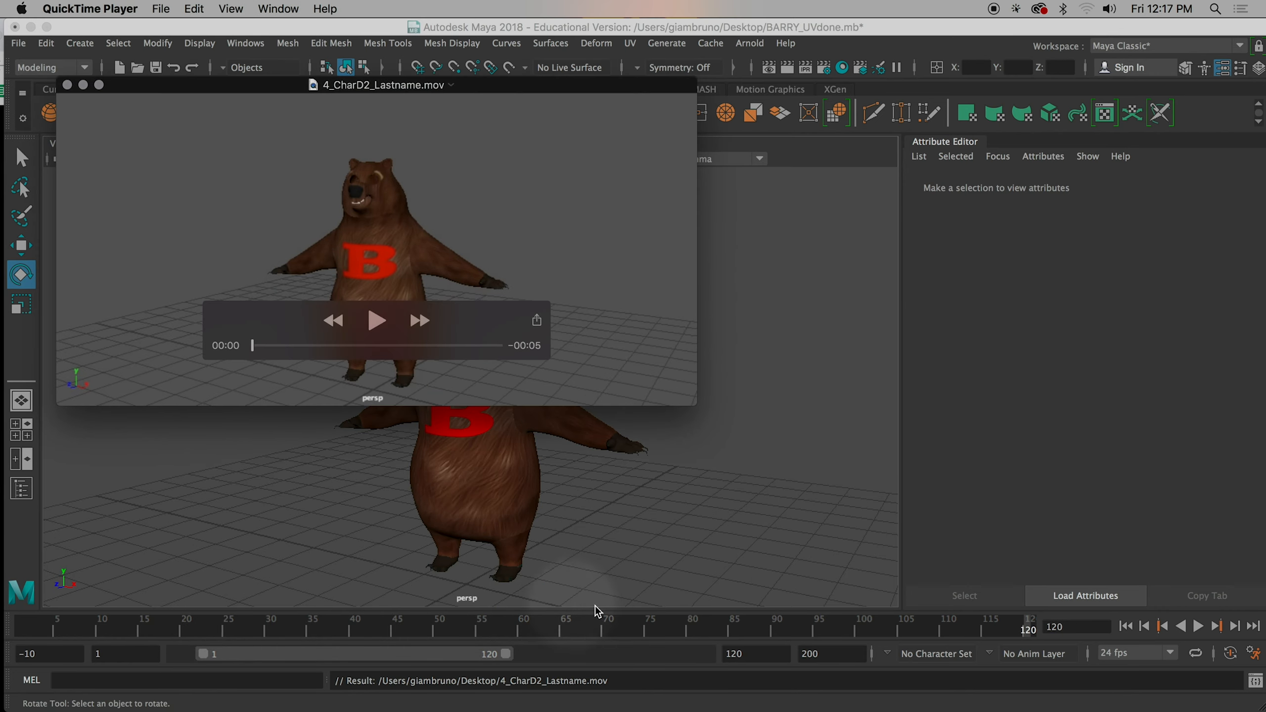
# Step: Play back the 4_CharD2_Lastname.mov turntable in QuickTime Player and close the movie
pyautogui.click(377, 320)
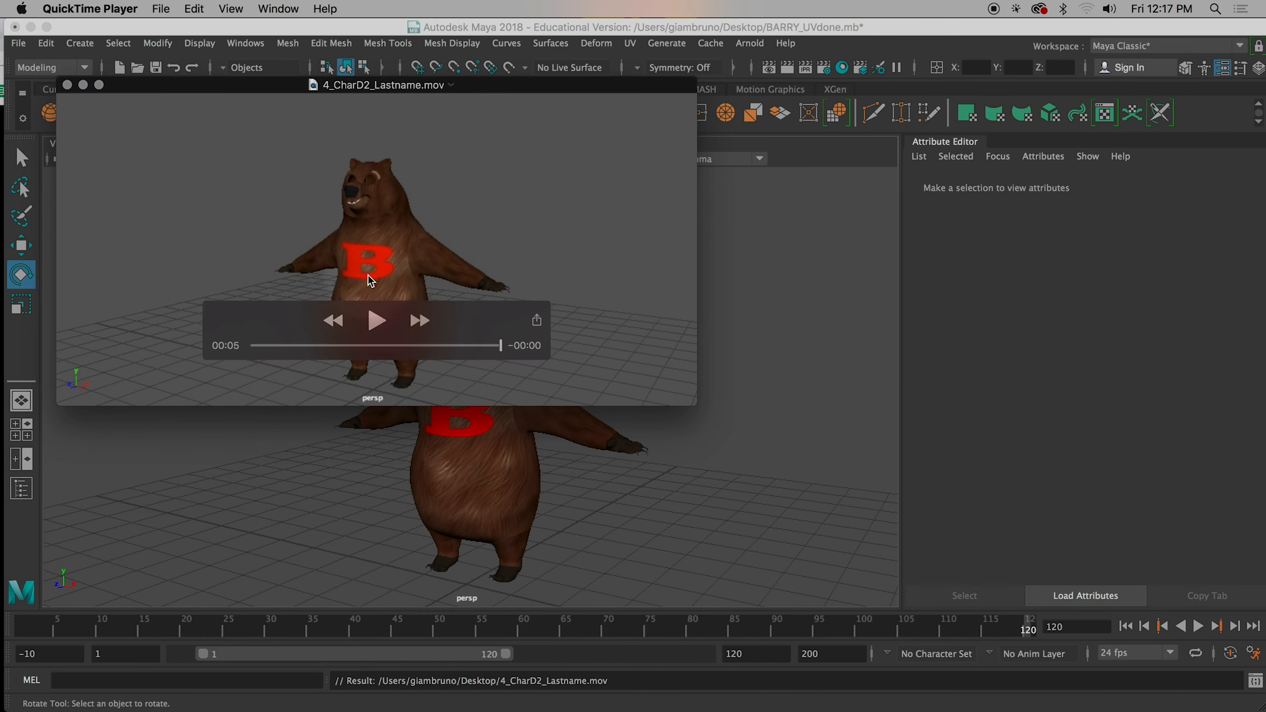
pyautogui.press('space')
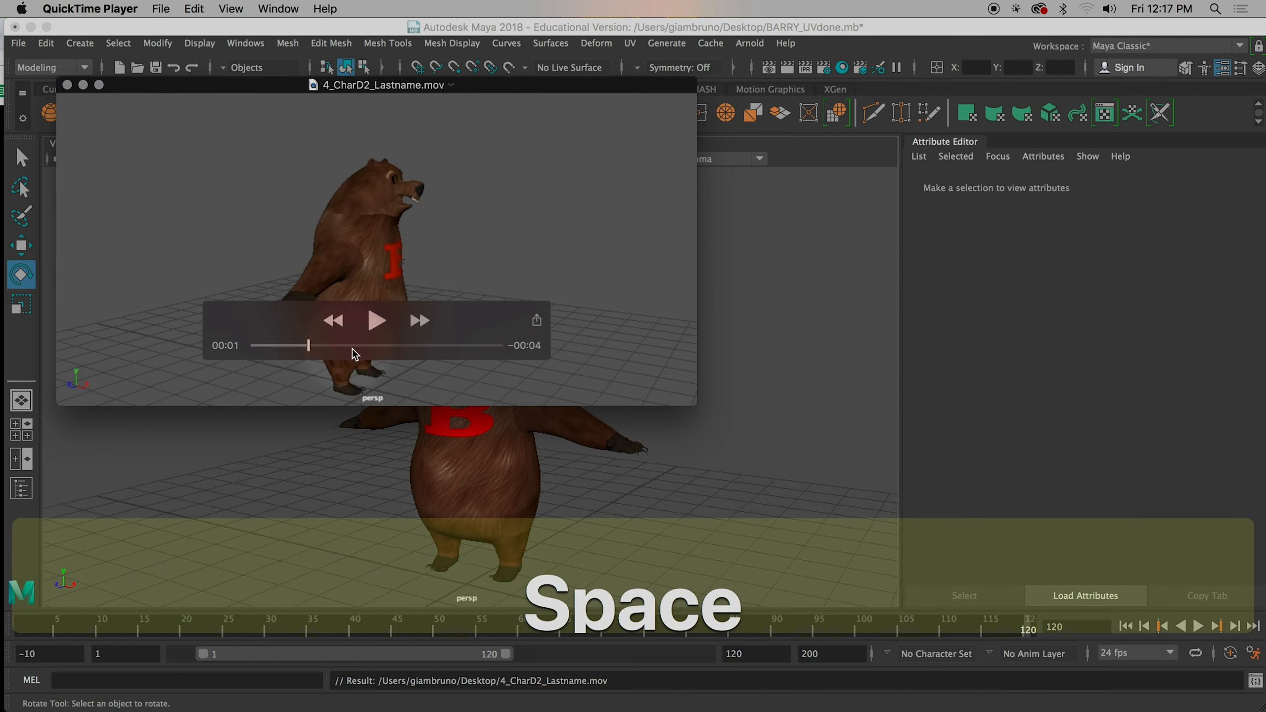
pyautogui.click(68, 85)
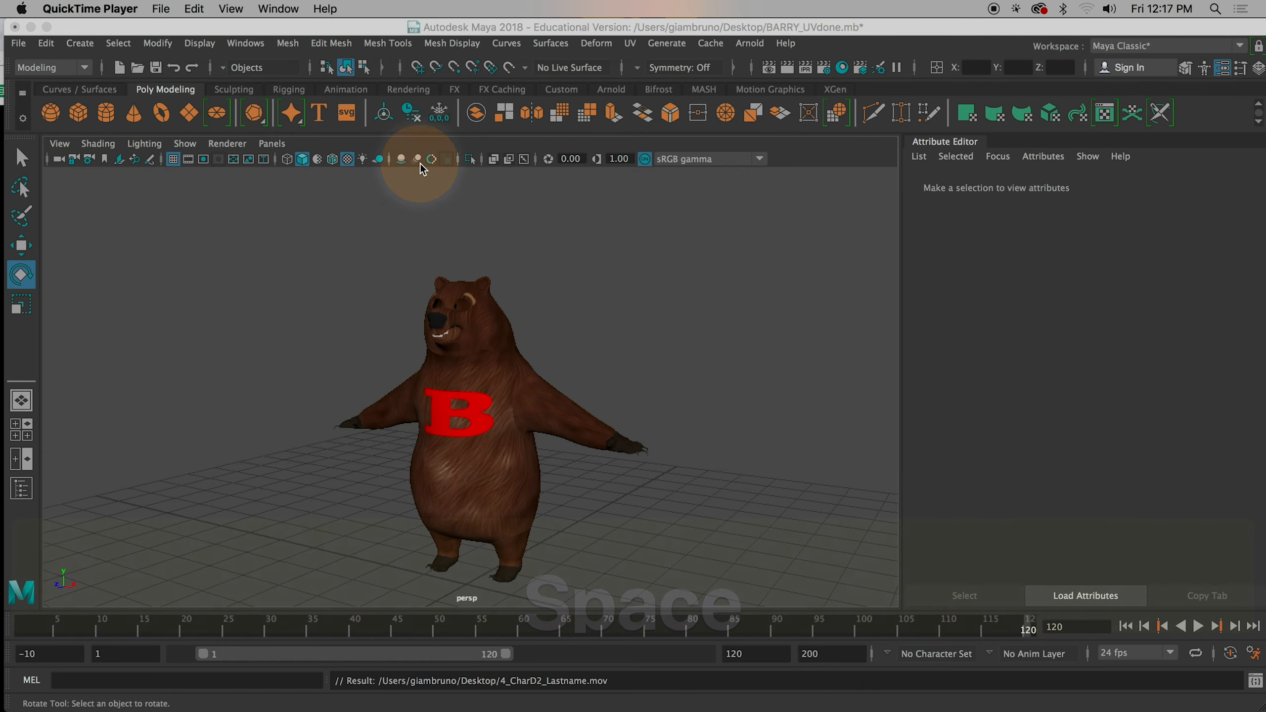
# Step: Minimize Maya and Photoshop, switch to the Chrome presentation, and go back to the Character UV Map Requirements slide
pyautogui.moveTo(185, 31); pyautogui.dragTo(415, 29)
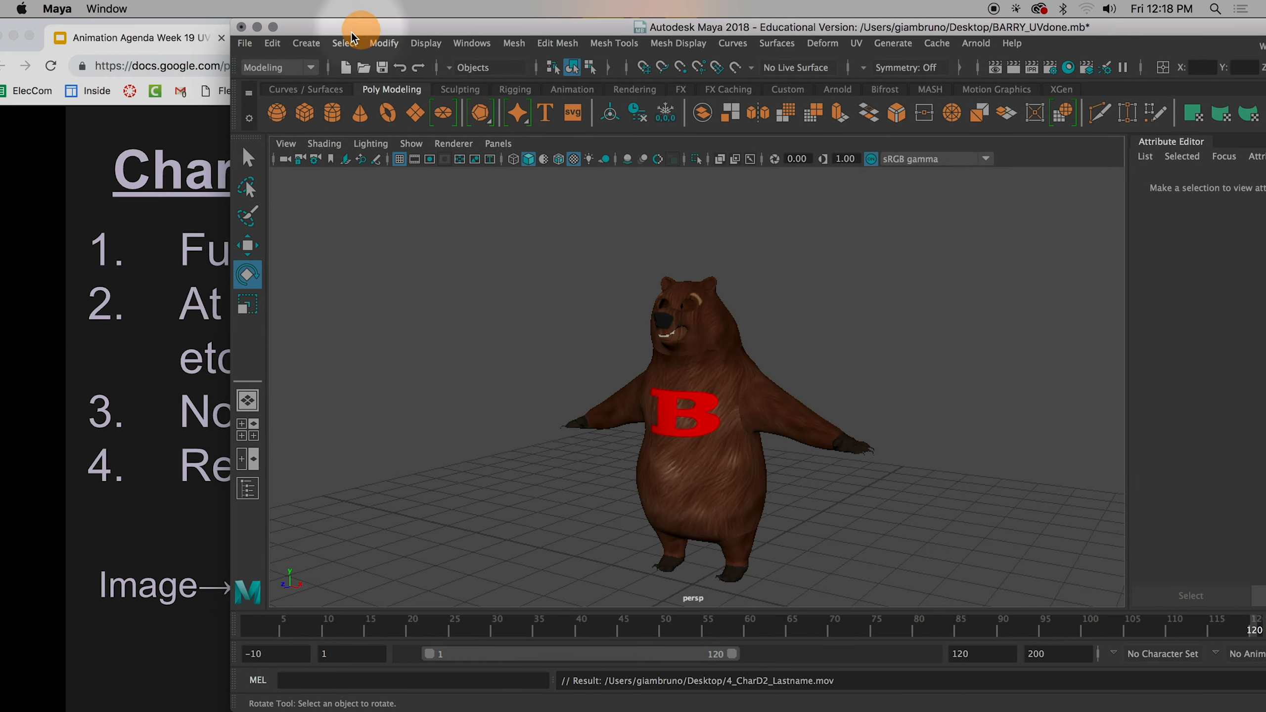
pyautogui.click(260, 27)
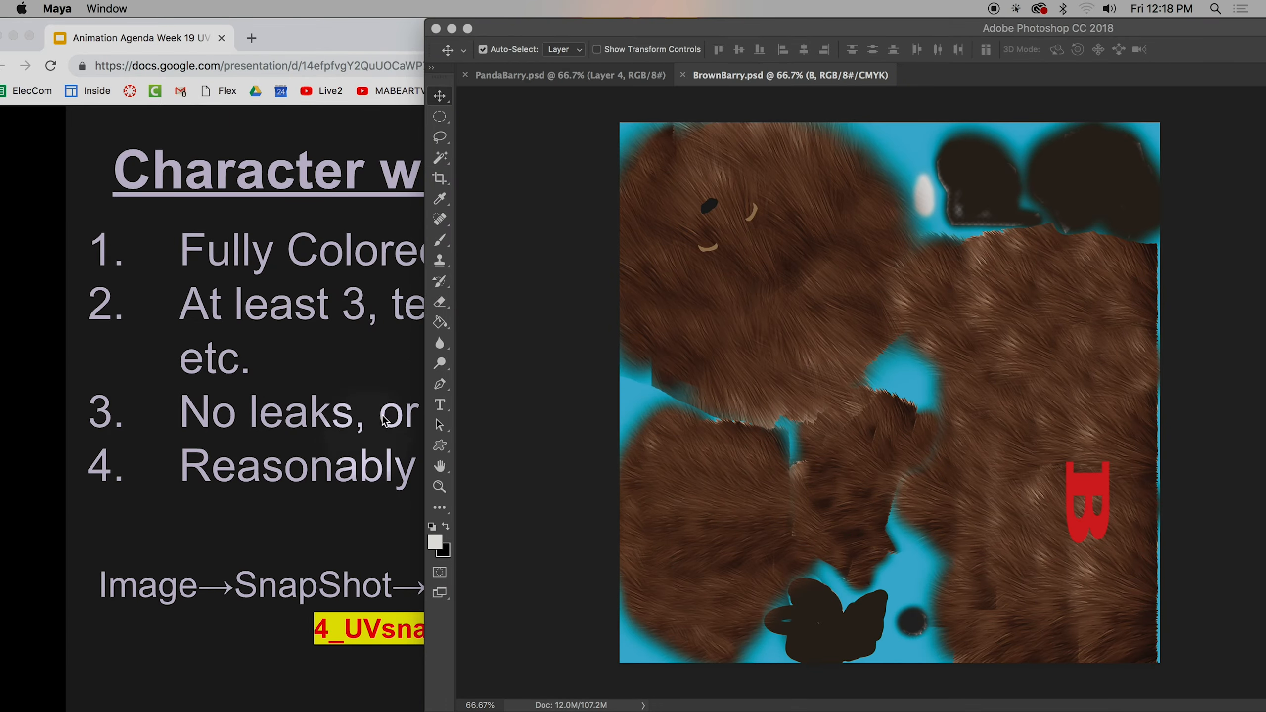
pyautogui.click(452, 28)
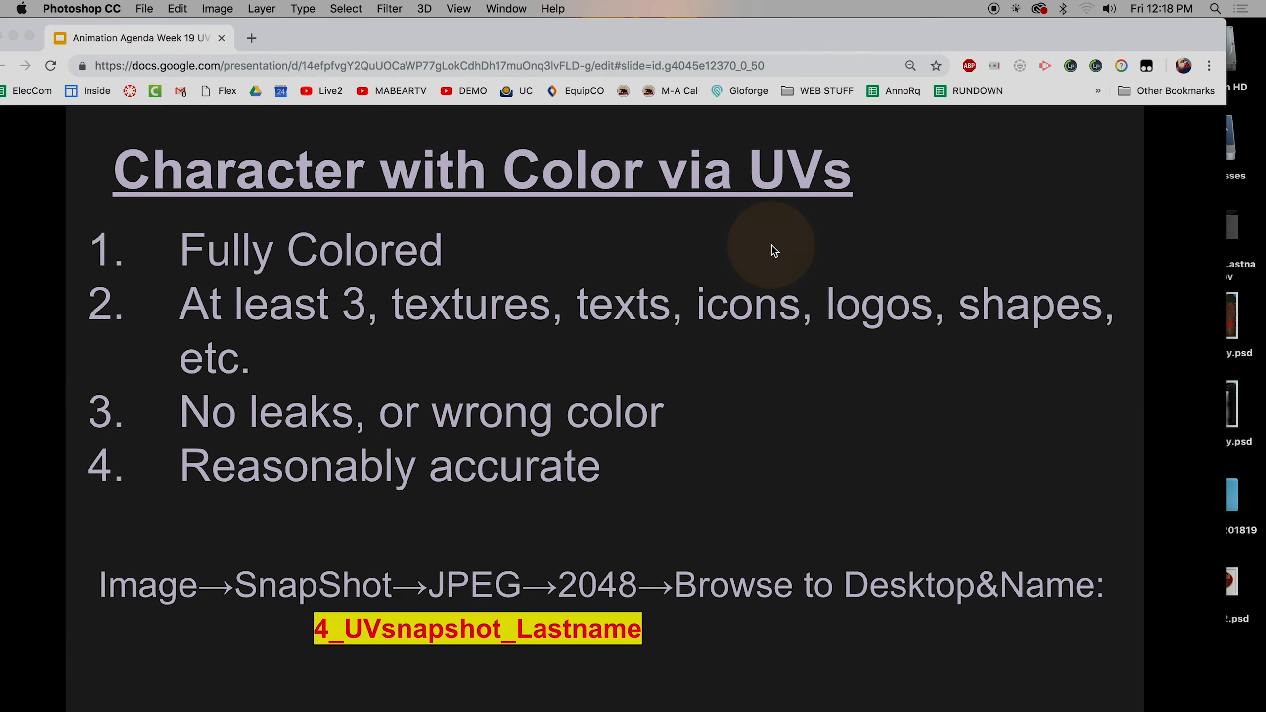
pyautogui.click(768, 452)
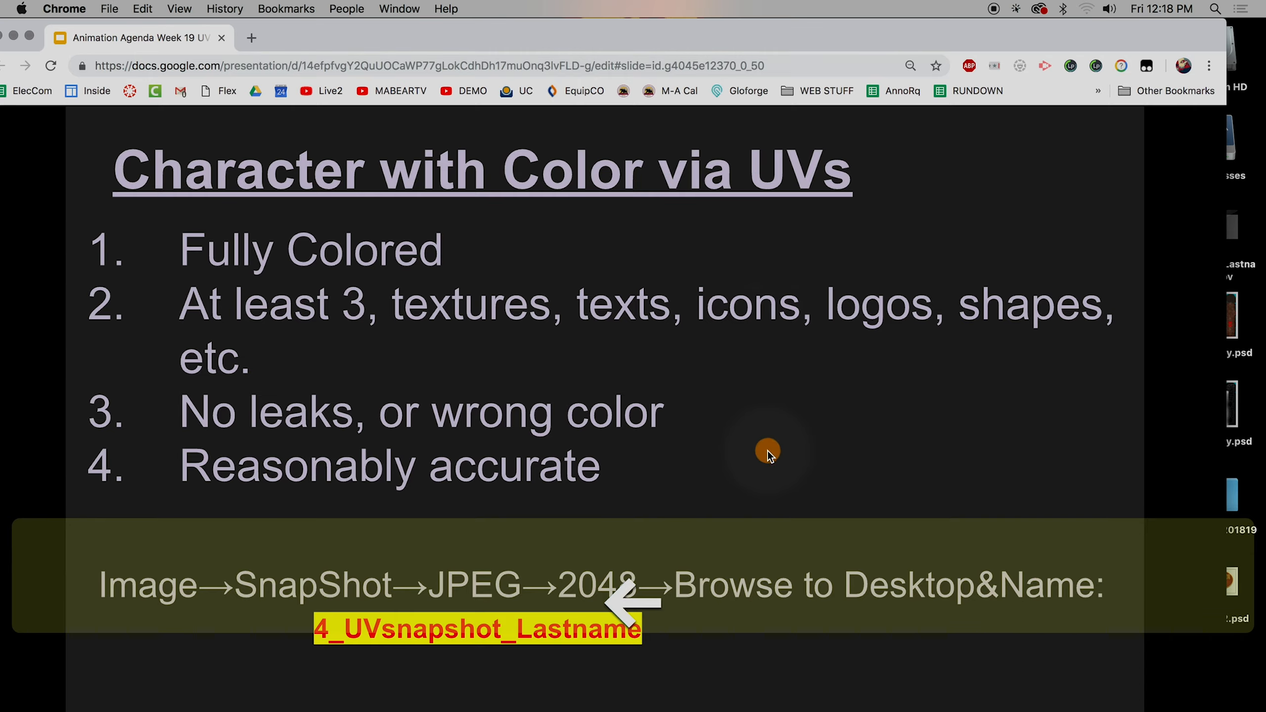
pyautogui.press('Left')
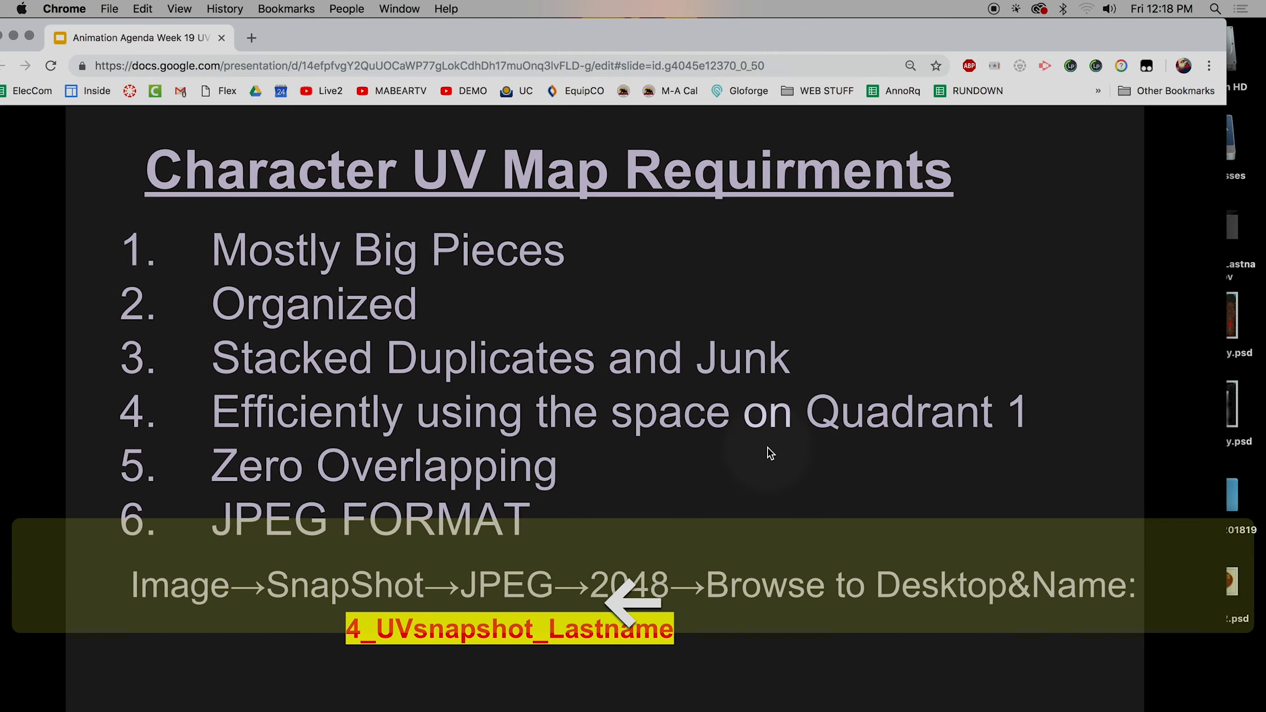